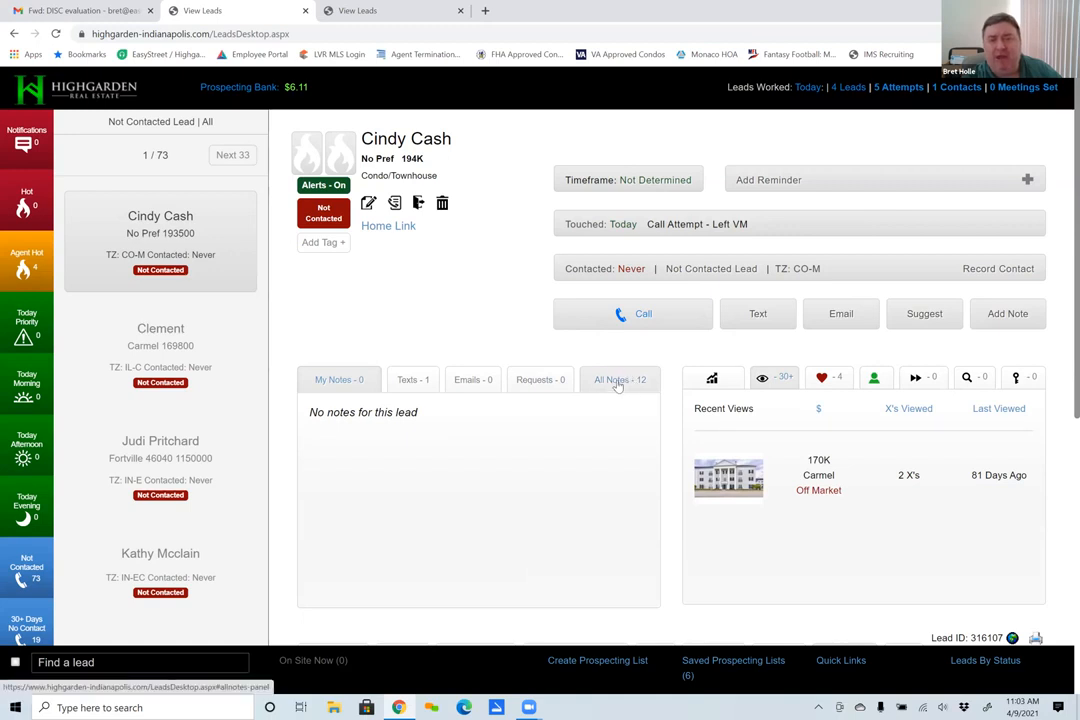
- Review the complete note history of the current not-contacted lead, from the registration entry to the latest suggested property email
click(618, 382)
scroll(550, 455, down, 2)
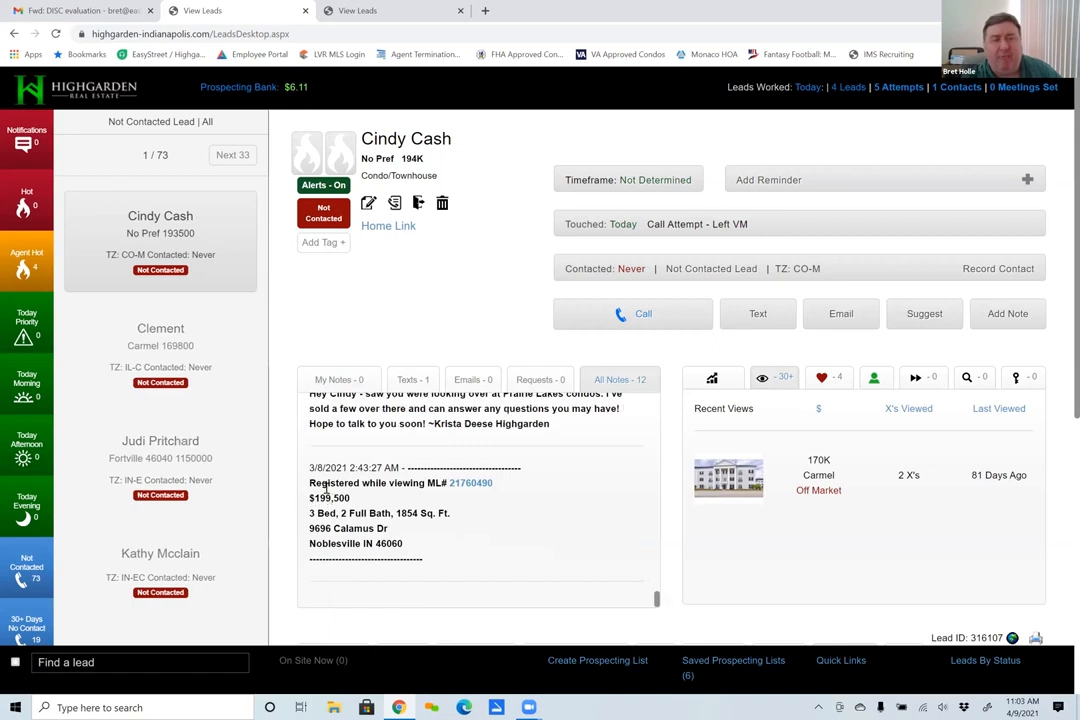
scroll(337, 496, up, 4)
scroll(341, 497, up, 6)
scroll(342, 498, up, 8)
scroll(343, 497, up, 5)
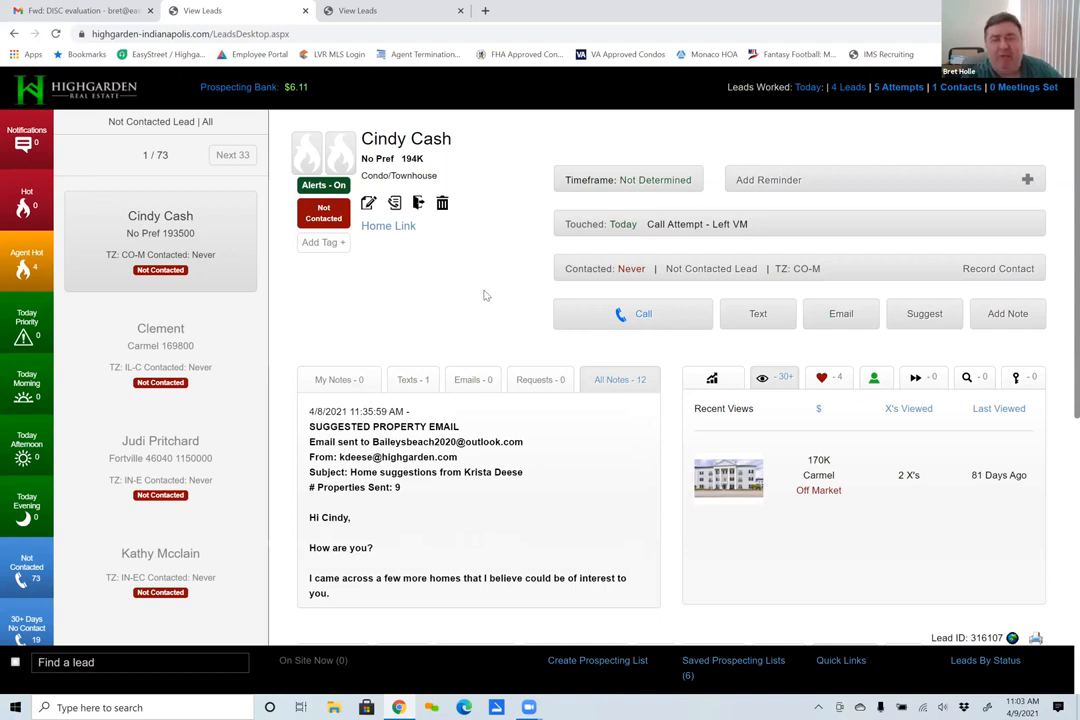
- Open the lead's automated follow-up plan and enable it
scroll(669, 416, down, 3)
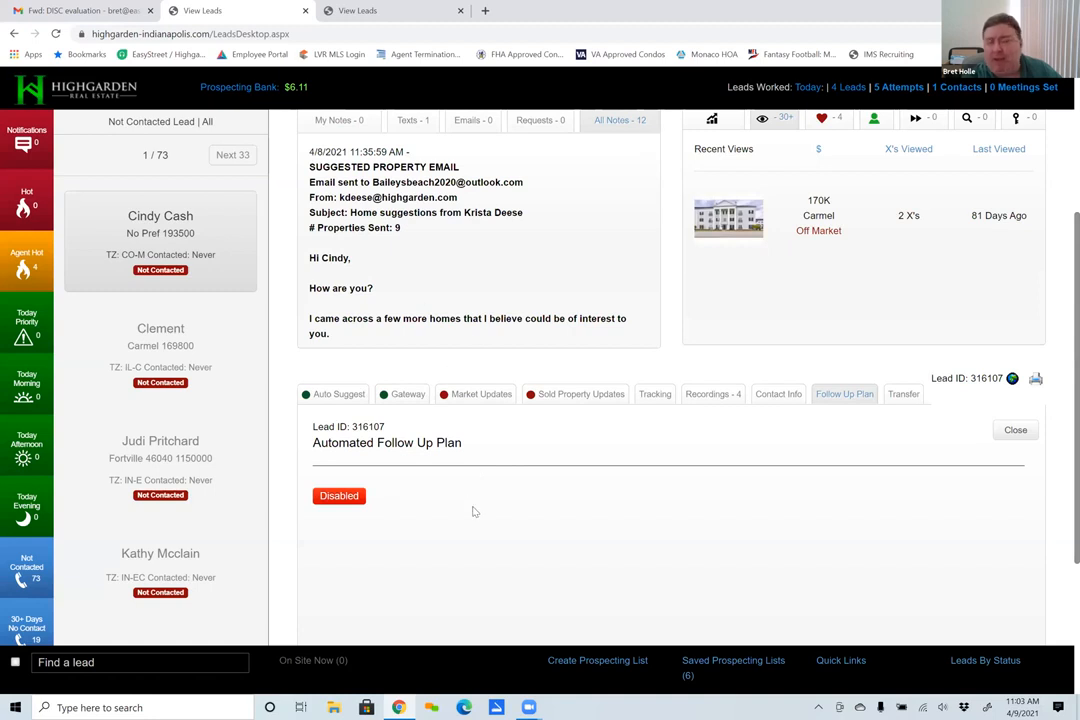
click(337, 497)
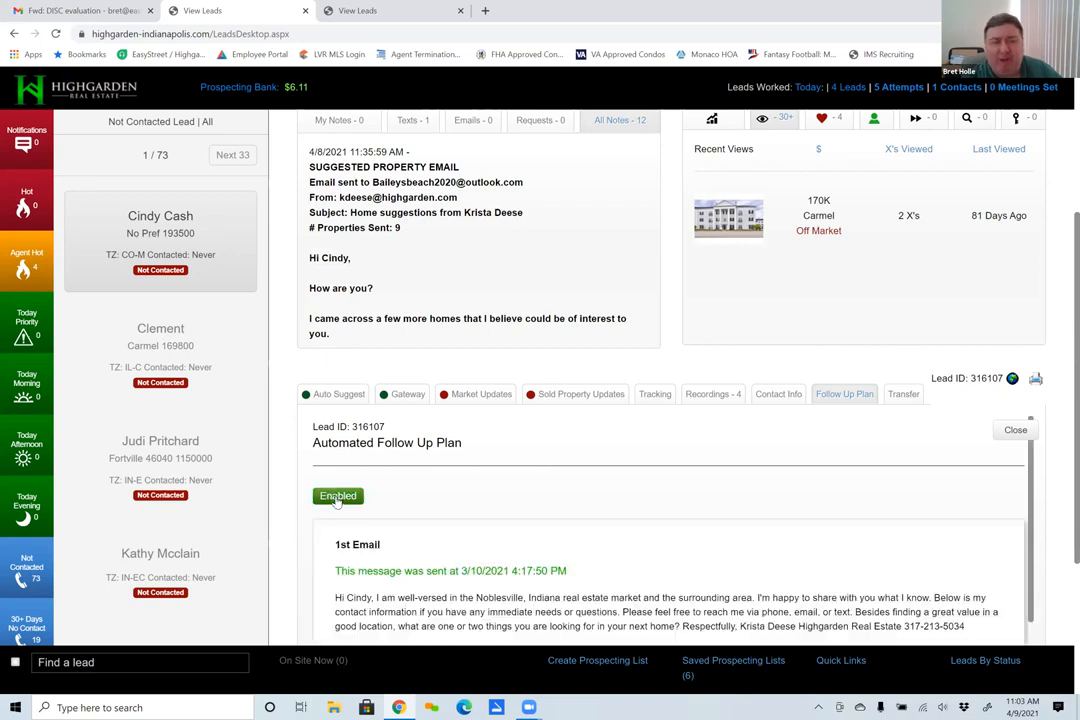
scroll(680, 289, down, 3)
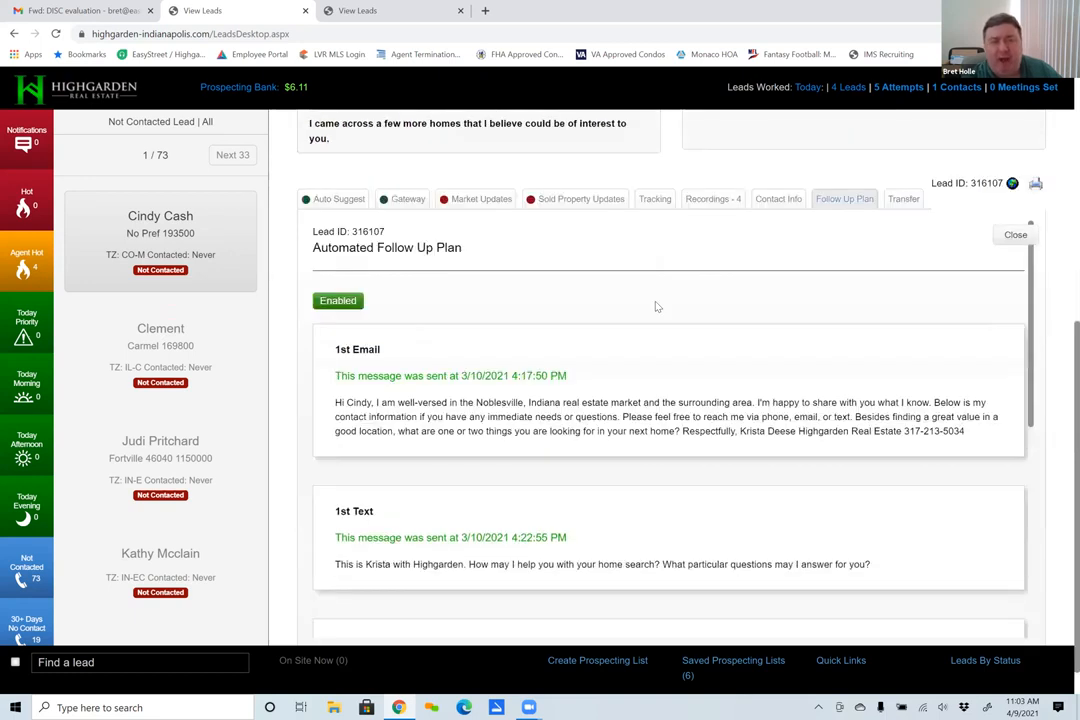
- Review the follow-up plan's emails, texts and suggestion message with their send dates, and set the plan back to Disabled
scroll(540, 397, down, 2)
scroll(540, 397, up, 2)
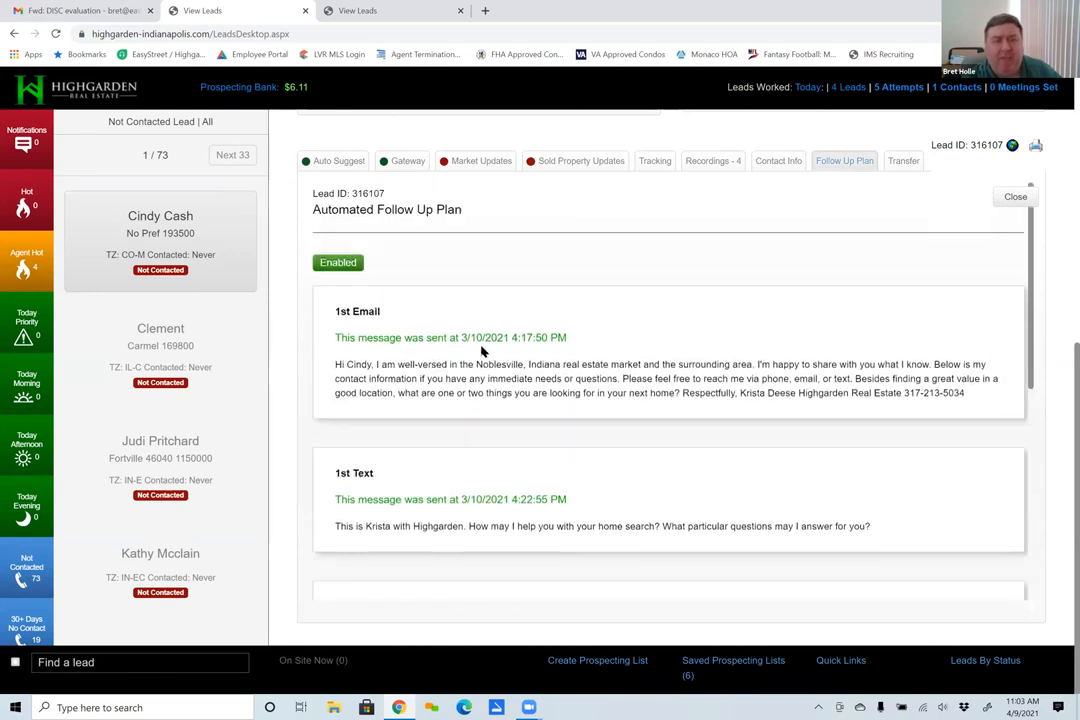
scroll(485, 450, down, 1)
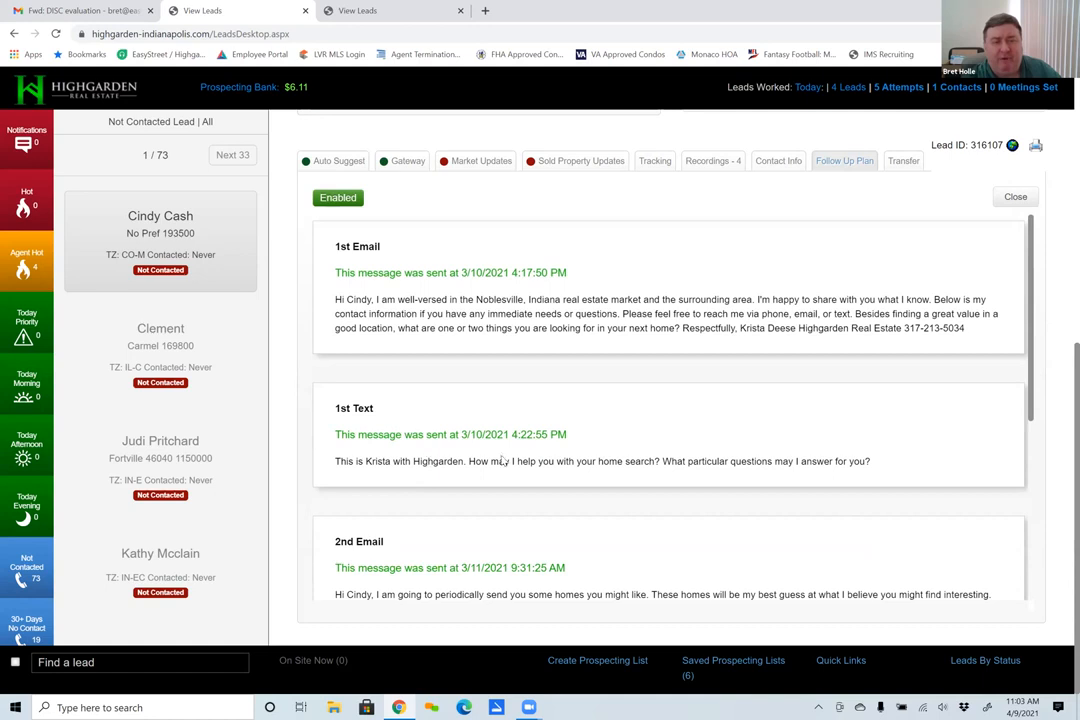
scroll(480, 455, down, 4)
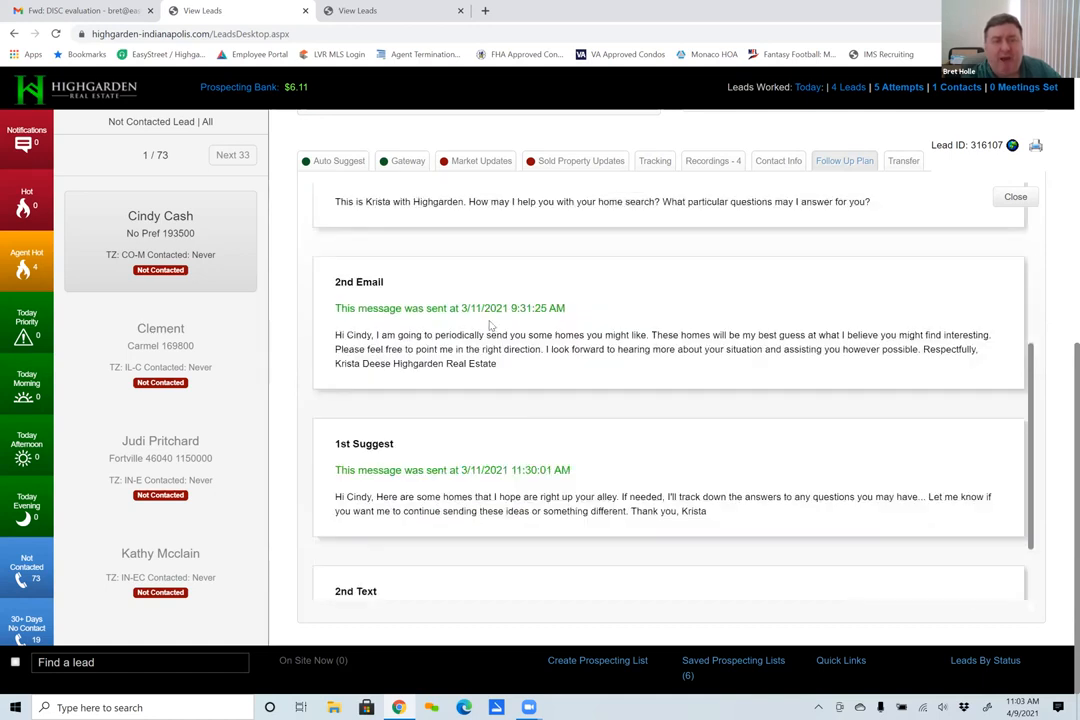
scroll(348, 418, down, 2)
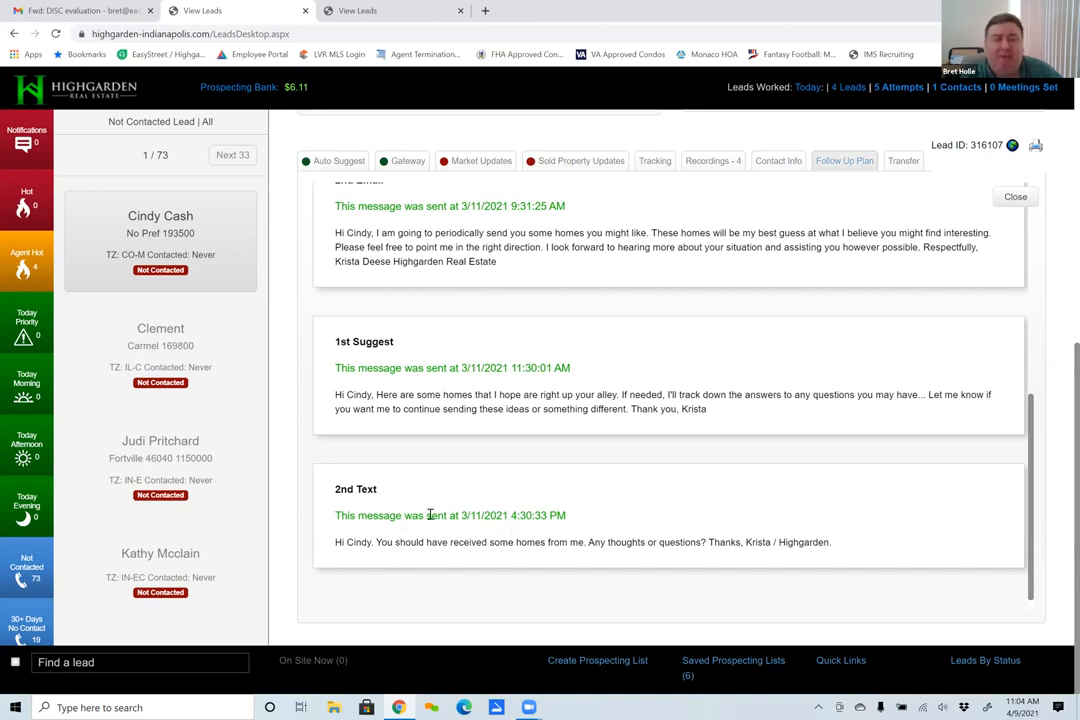
scroll(430, 514, up, 3)
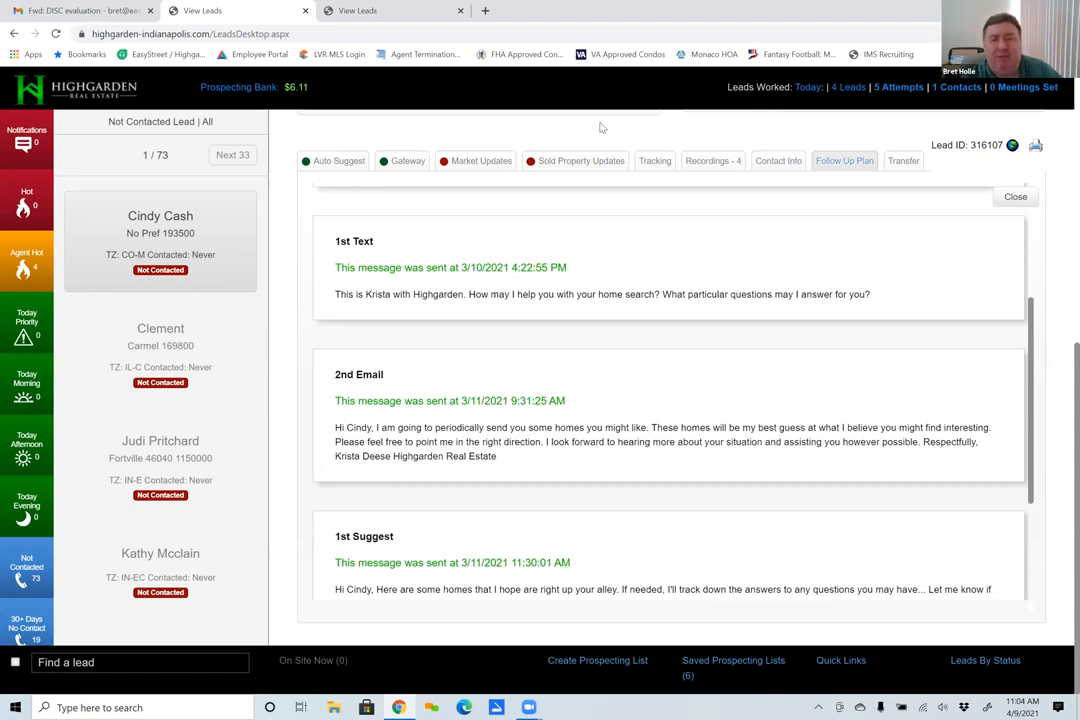
scroll(430, 519, down, 3)
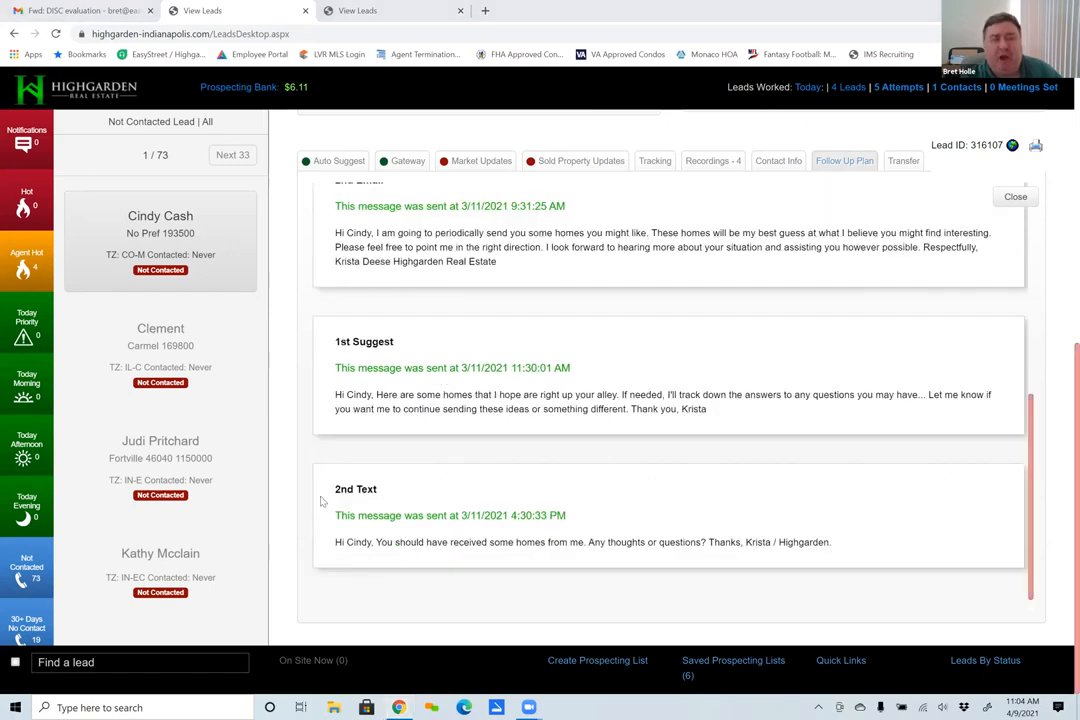
scroll(407, 292, up, 5)
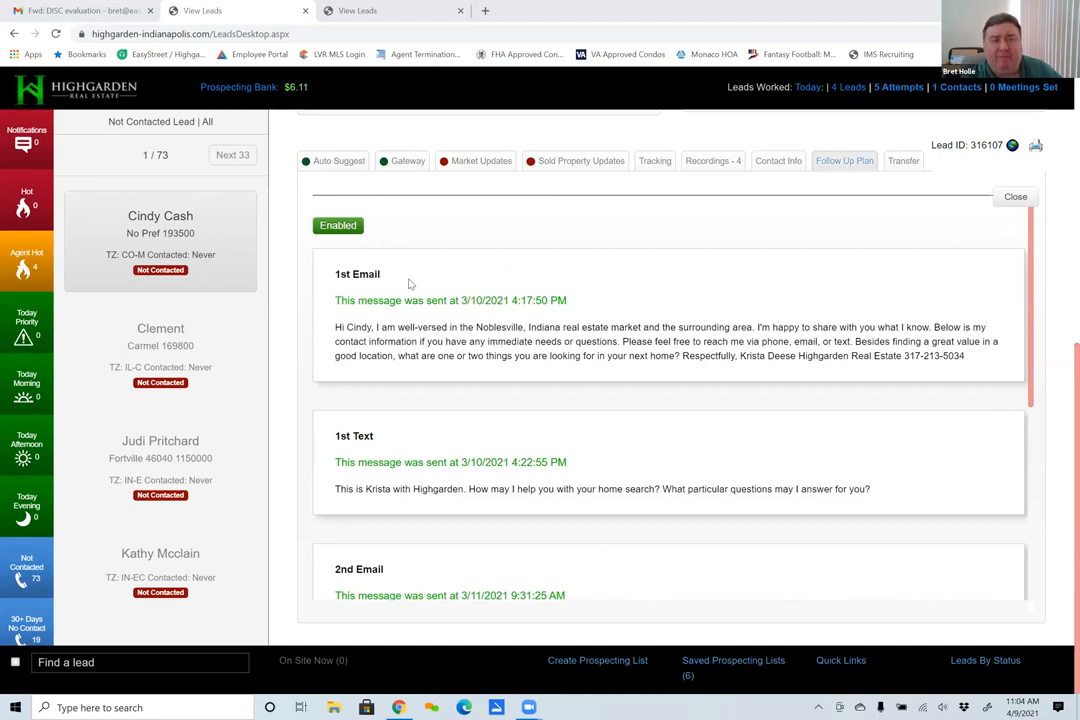
scroll(422, 310, down, 5)
scroll(422, 310, up, 5)
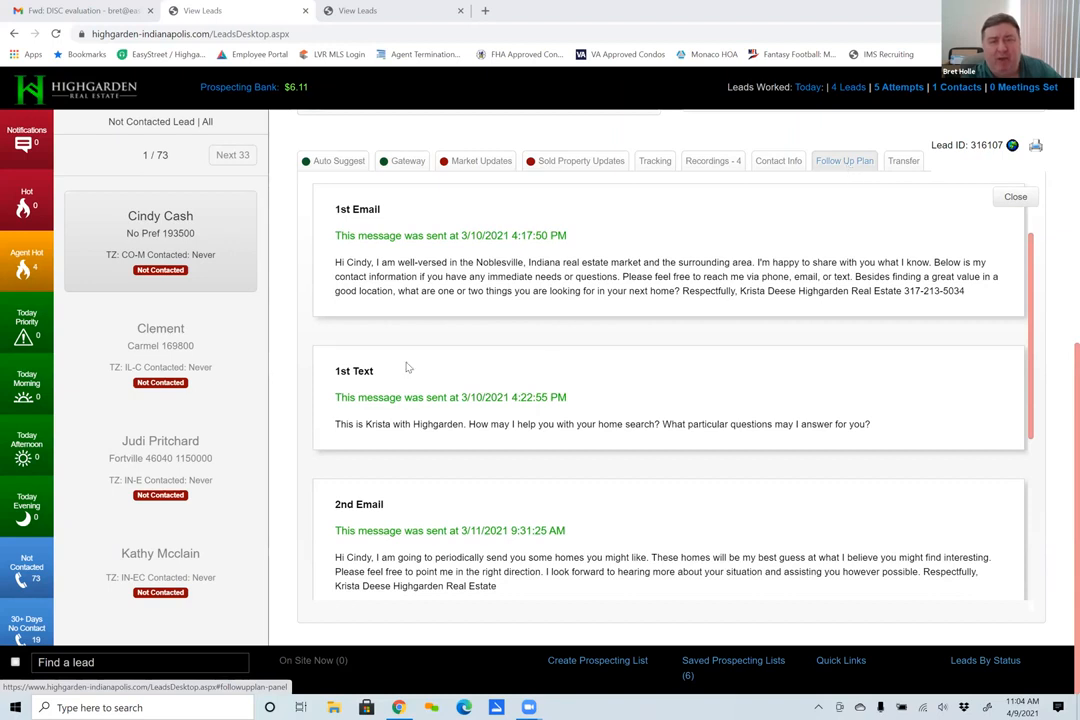
scroll(410, 369, down, 3)
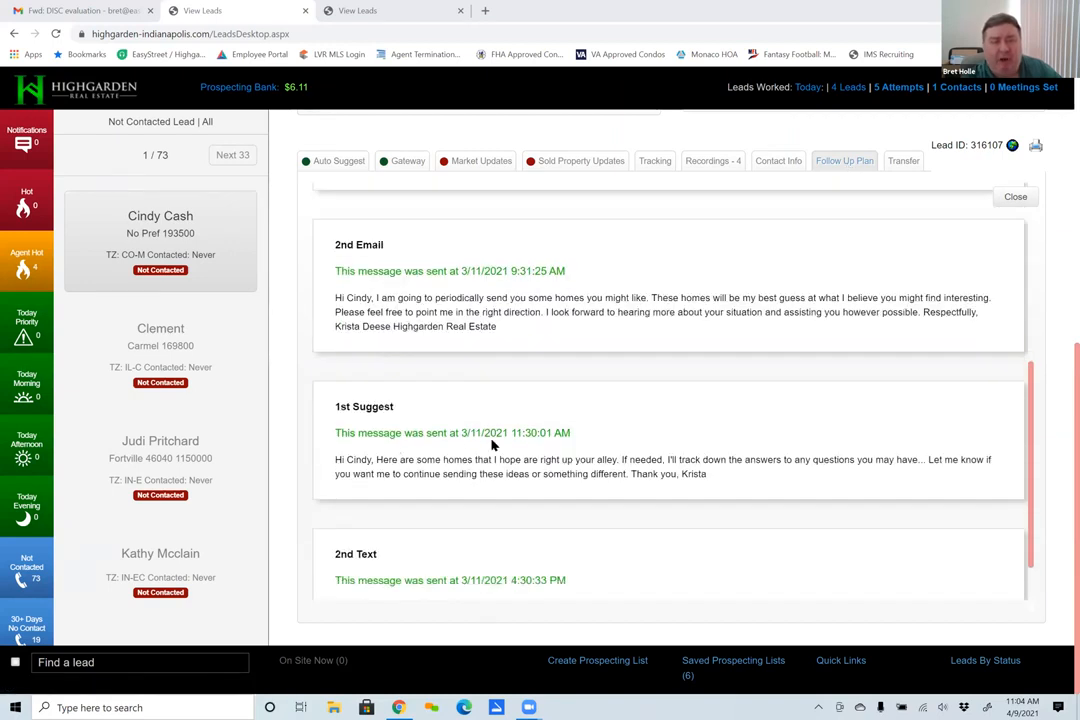
click(842, 160)
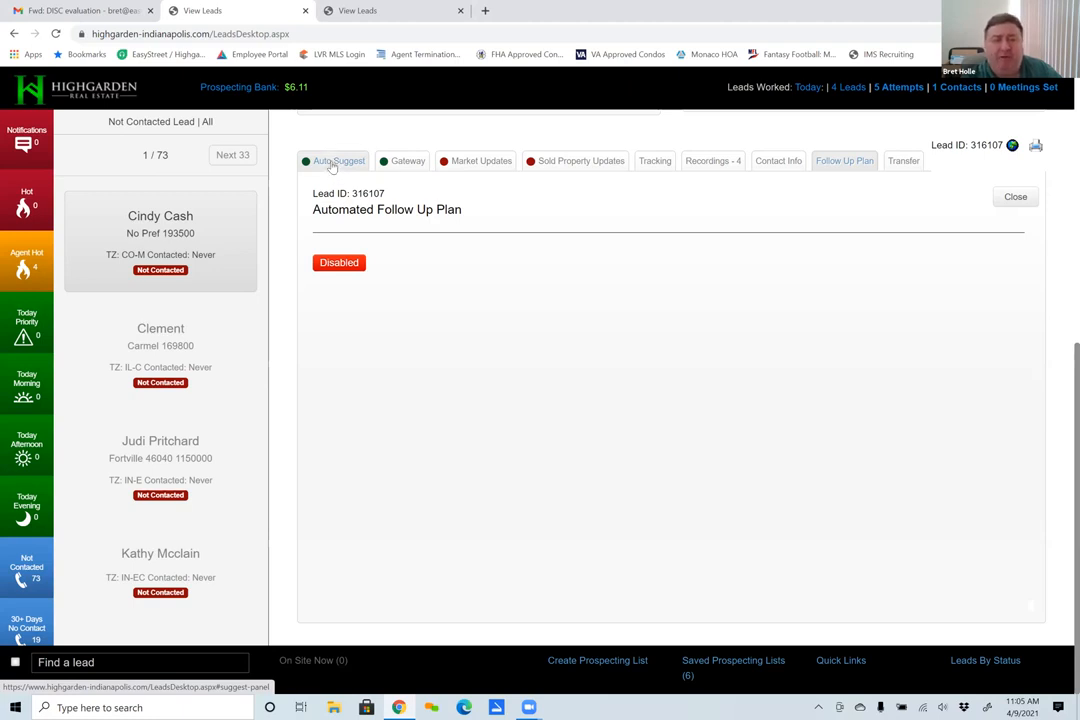
- Open the lead's Auto Suggest settings and examine the client email status and the suggested property emails sent
click(333, 162)
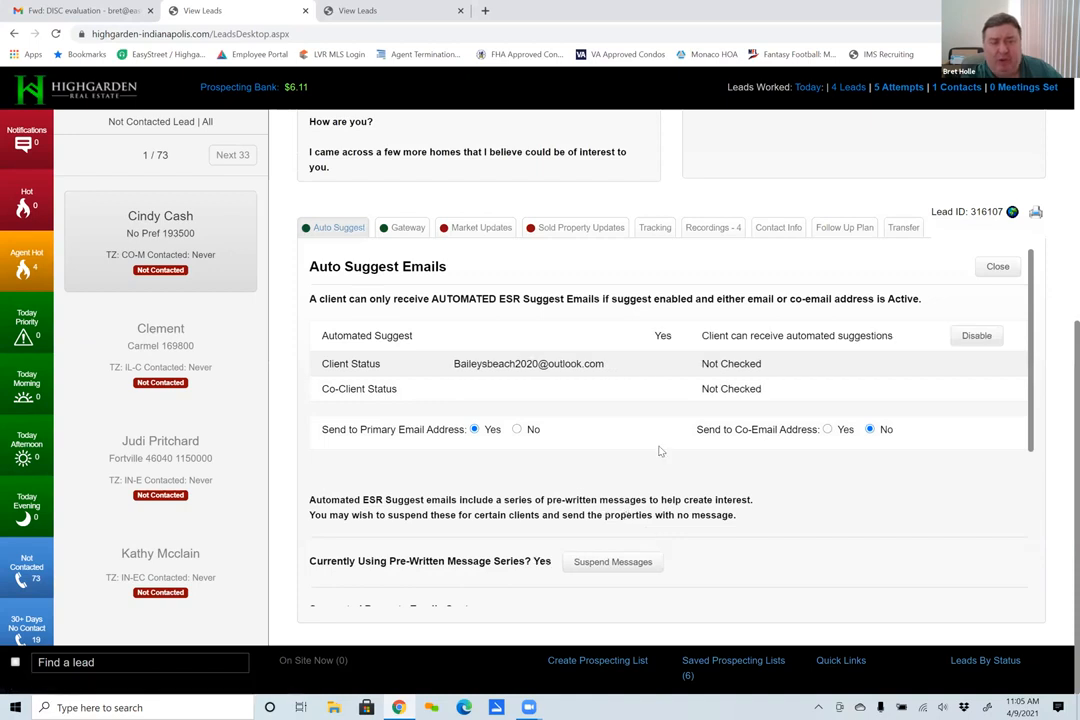
scroll(657, 455, down, 3)
scroll(657, 455, down, 1)
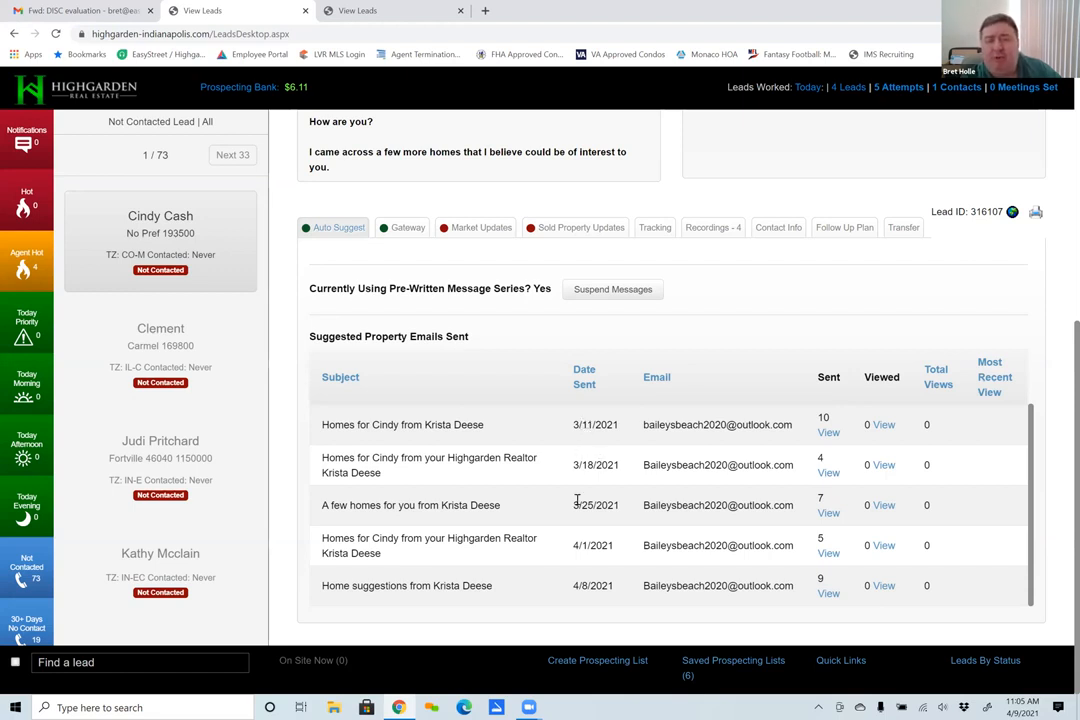
scroll(574, 480, up, 3)
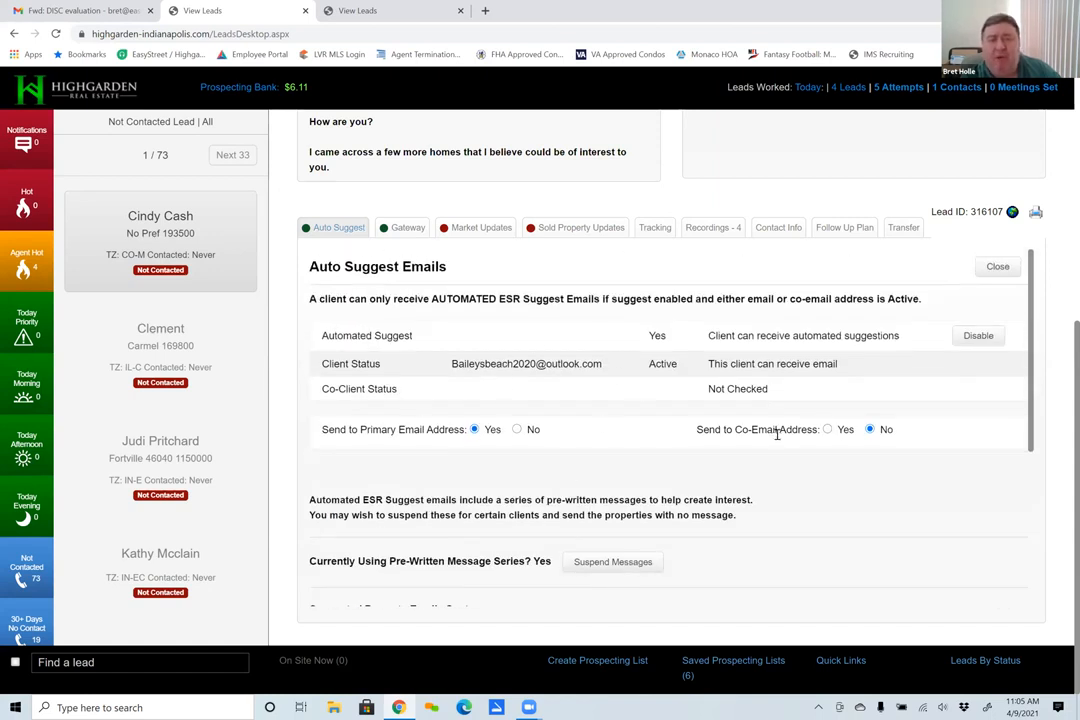
- Disable automated suggestions for the lead and enable them again
click(999, 340)
click(979, 338)
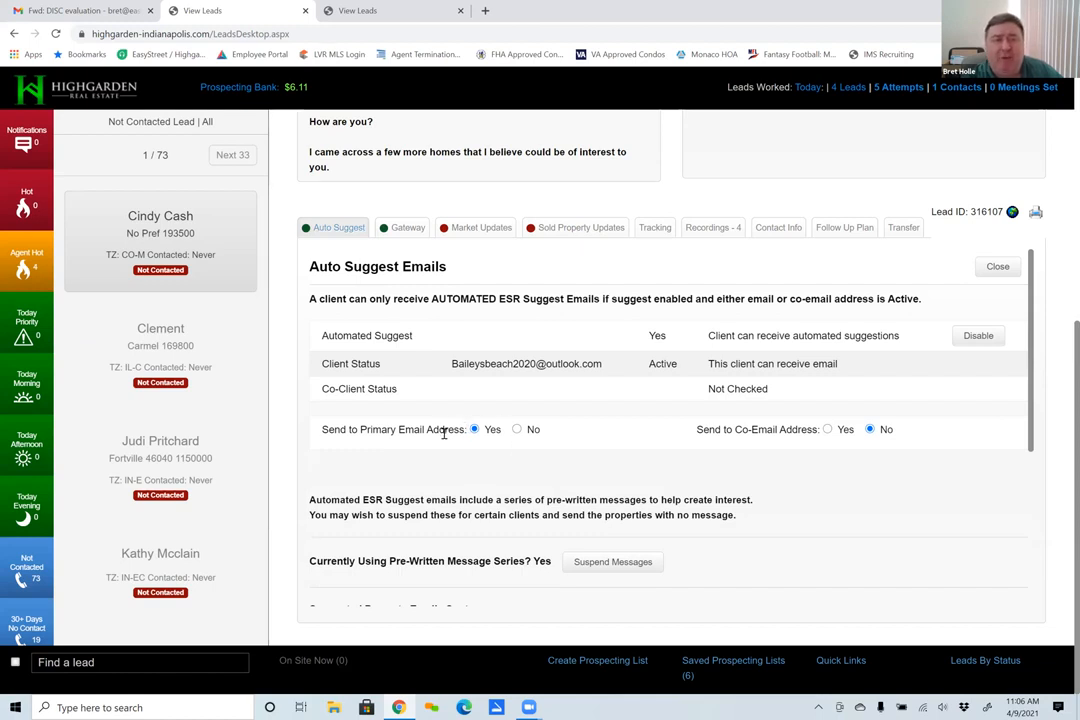
click(972, 338)
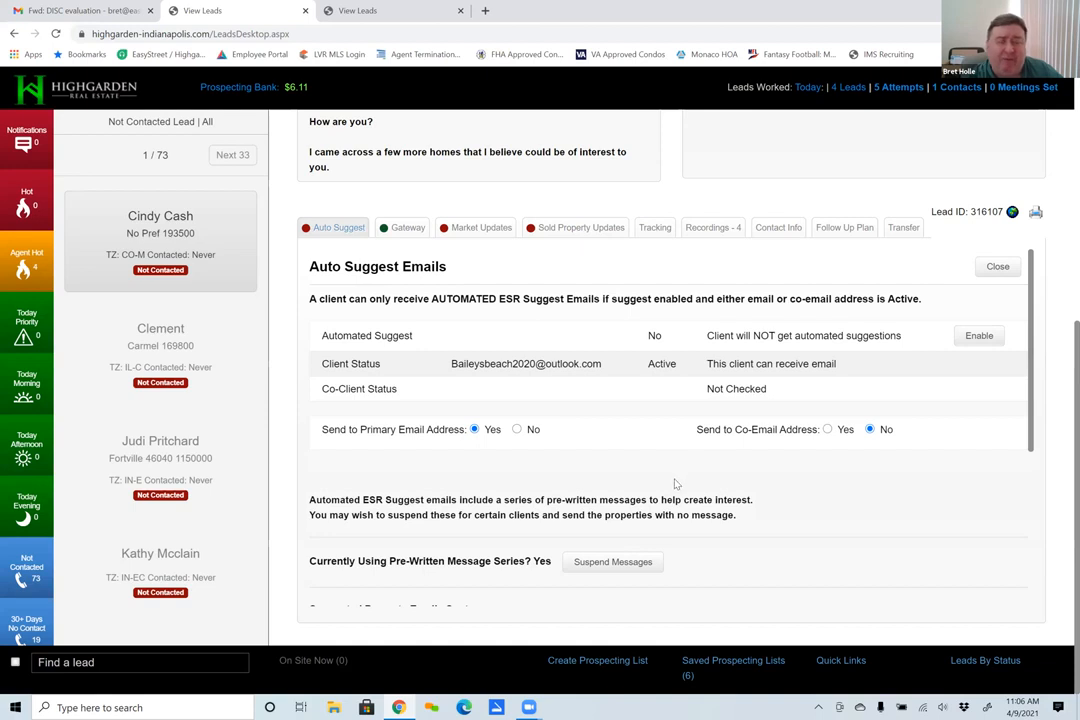
click(980, 336)
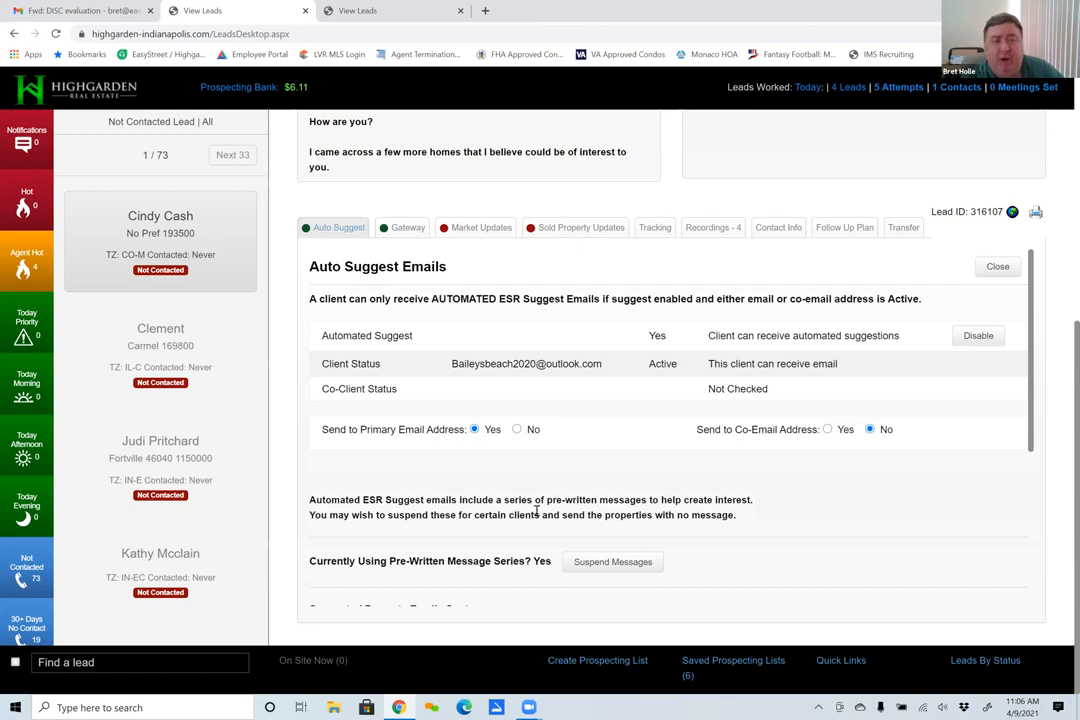
- Check the send dates and view counts of the suggested property emails once more
scroll(533, 528, down, 1)
scroll(533, 528, down, 3)
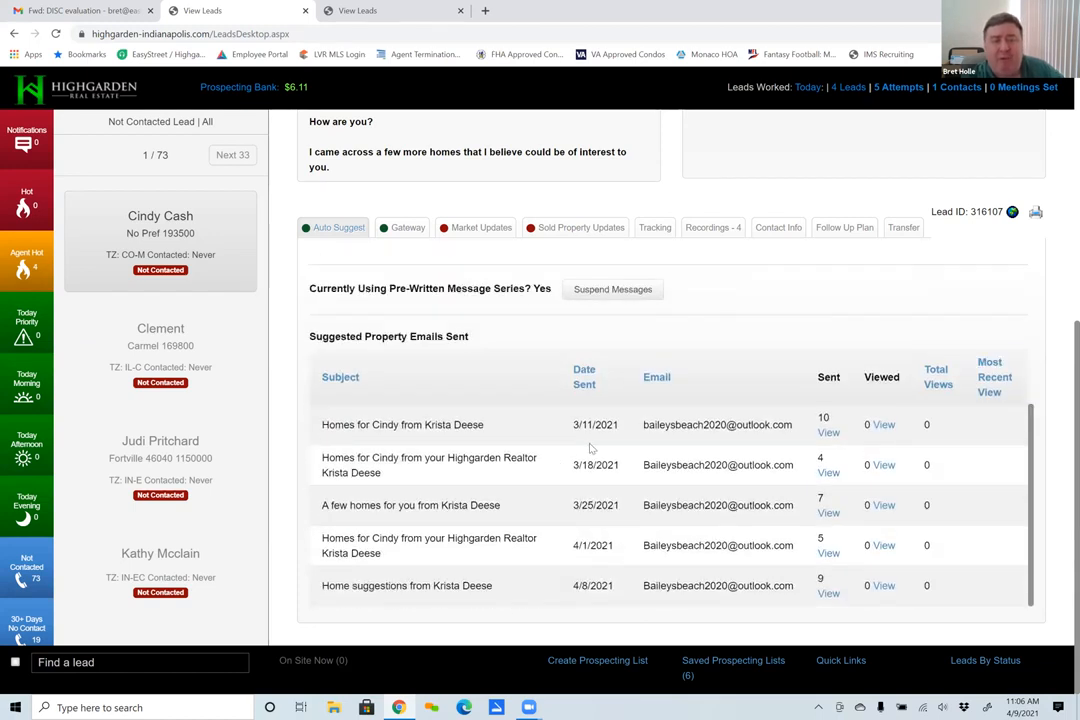
scroll(560, 442, up, 4)
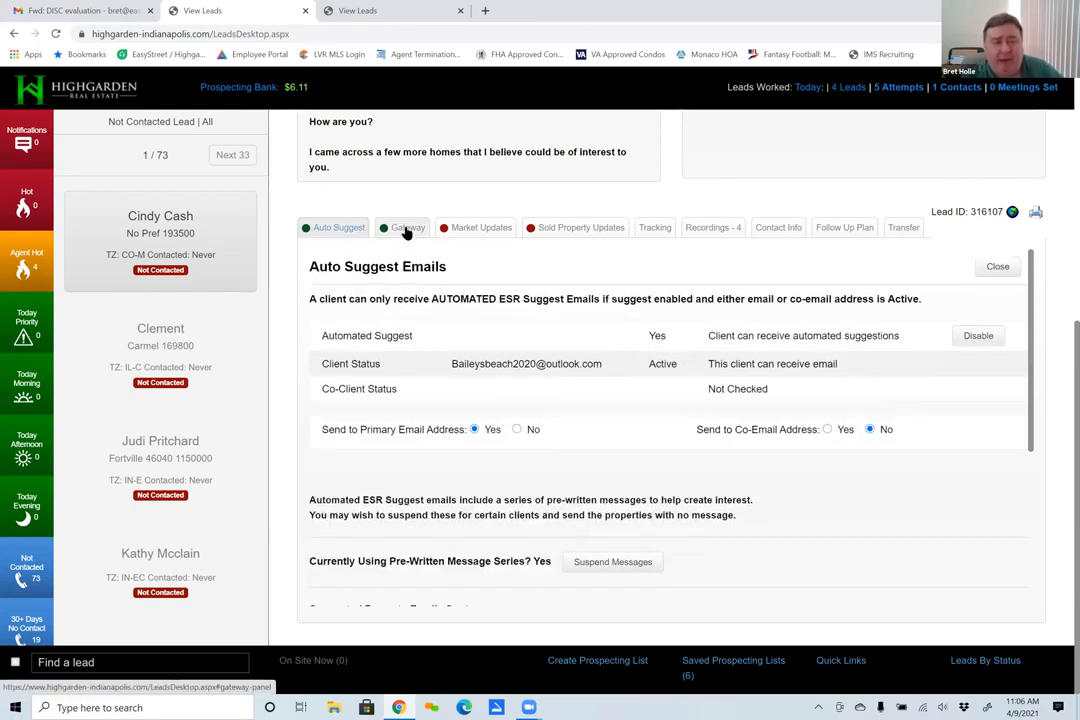
- Open the lead's Gateway details and examine the opt-in status and the daily home-search campaign
click(408, 233)
scroll(604, 469, down, 2)
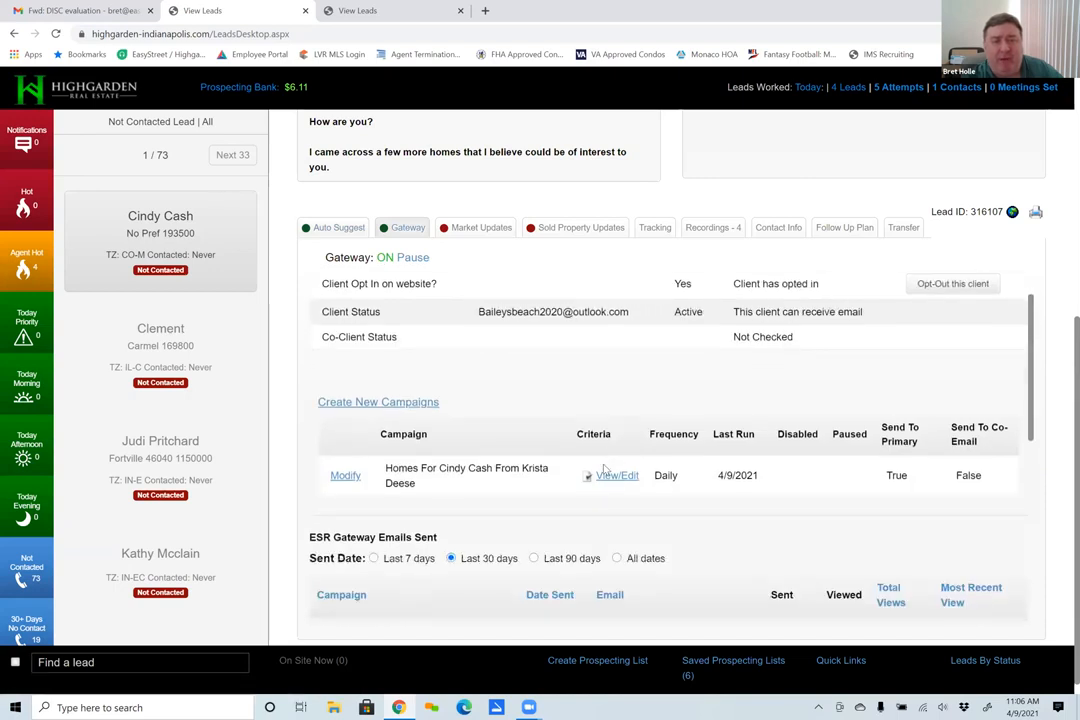
scroll(604, 469, down, 2)
scroll(604, 440, up, 2)
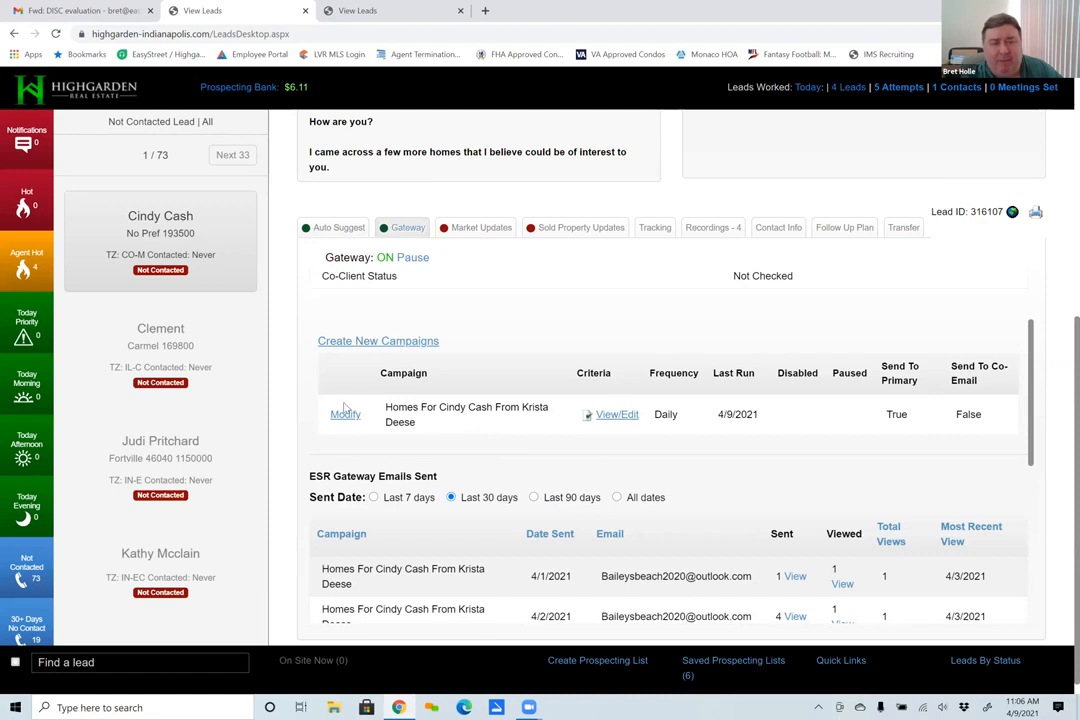
scroll(292, 342, up, 2)
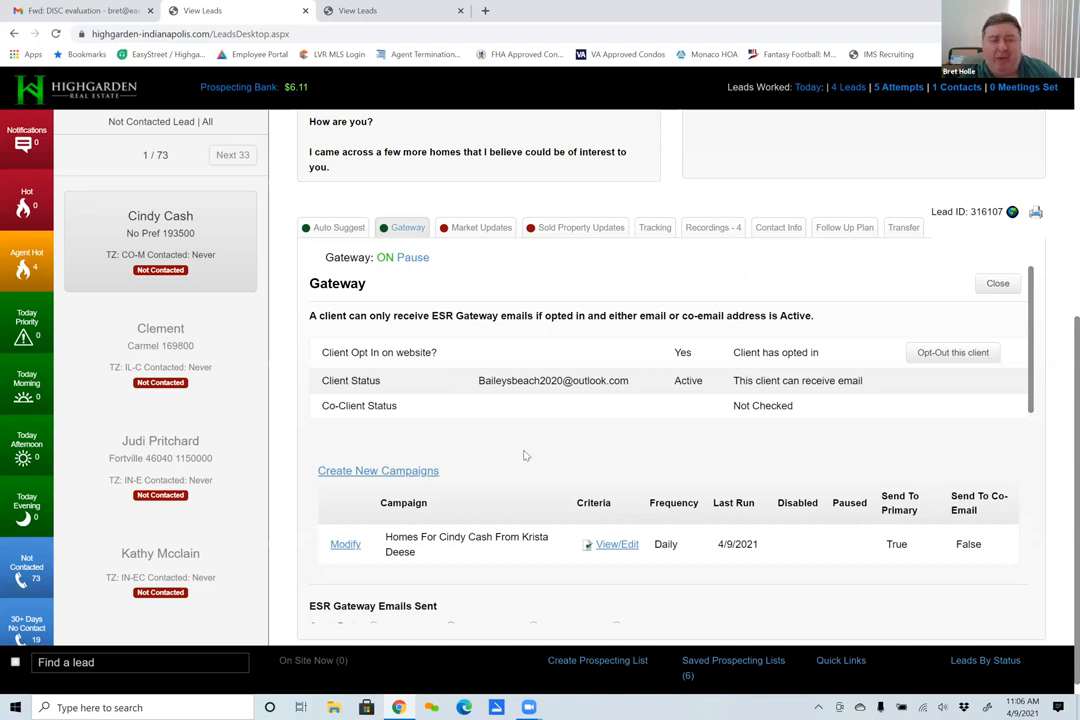
- Review the Gateway emails sent in the last 30 days and sort them by date sent
scroll(523, 455, down, 8)
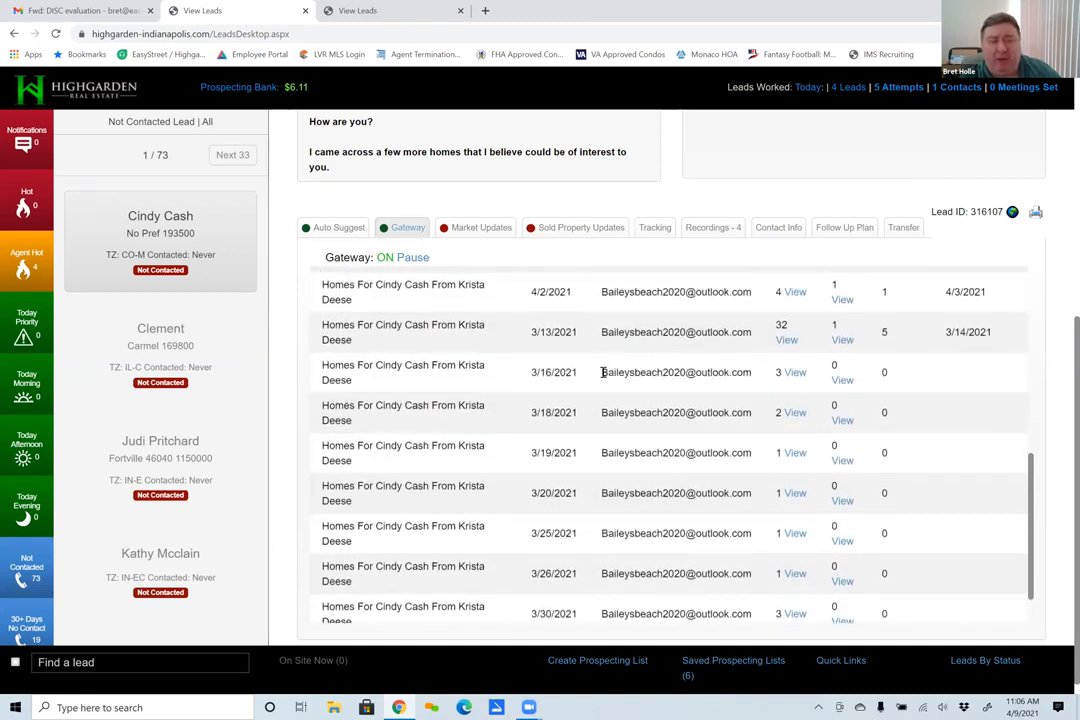
scroll(603, 372, down, 1)
scroll(603, 375, up, 5)
scroll(553, 355, down, 3)
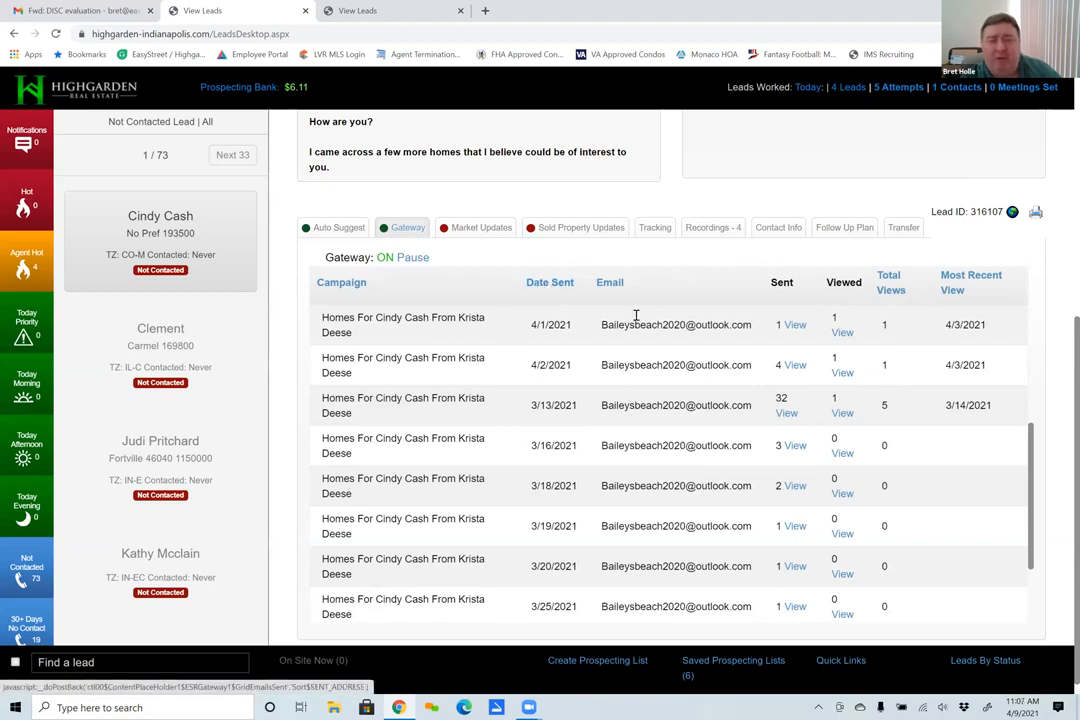
click(557, 288)
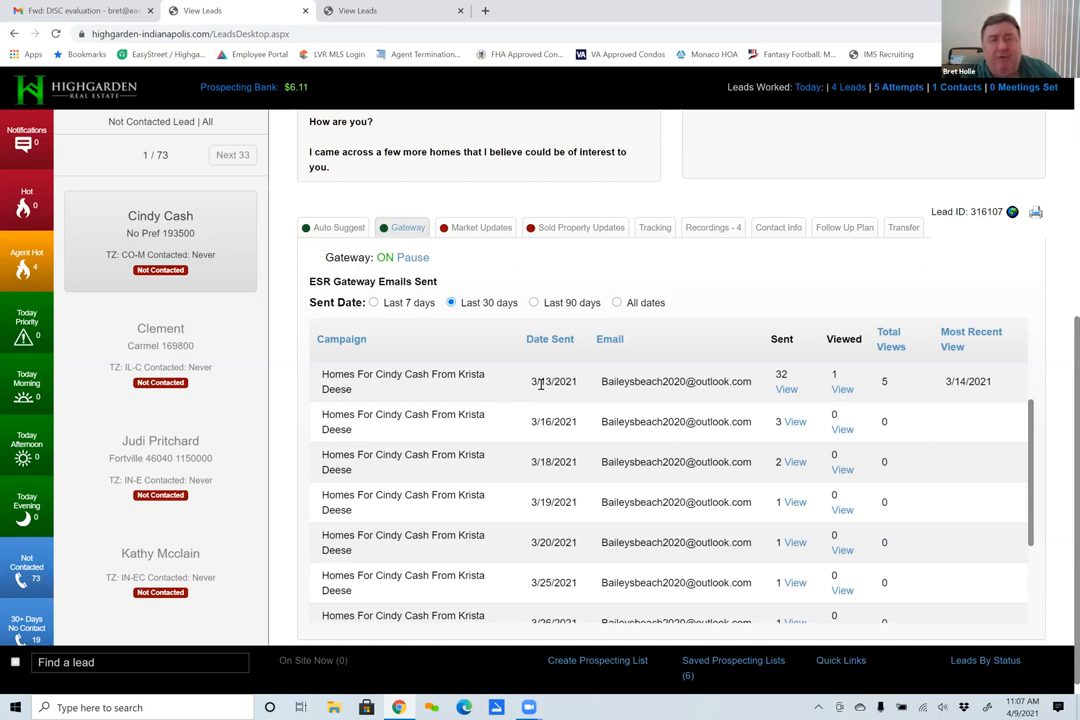
- Return to Auto Suggest and compare the date of the first suggested property email with the Gateway emails
click(337, 227)
scroll(490, 462, down, 1)
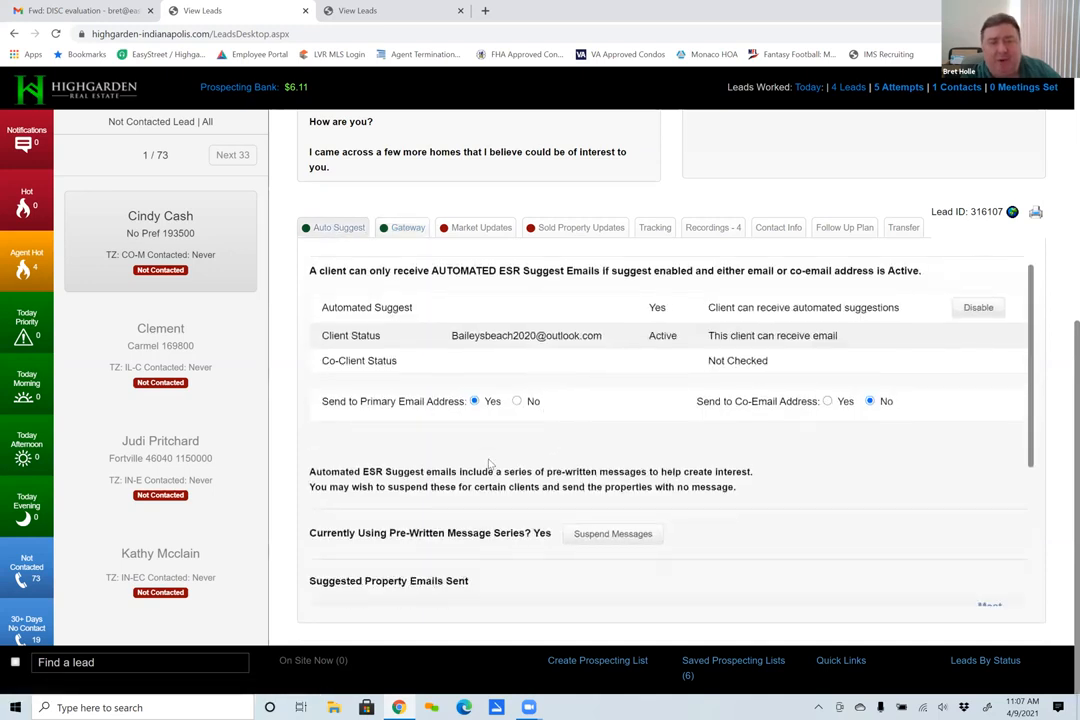
scroll(490, 462, down, 4)
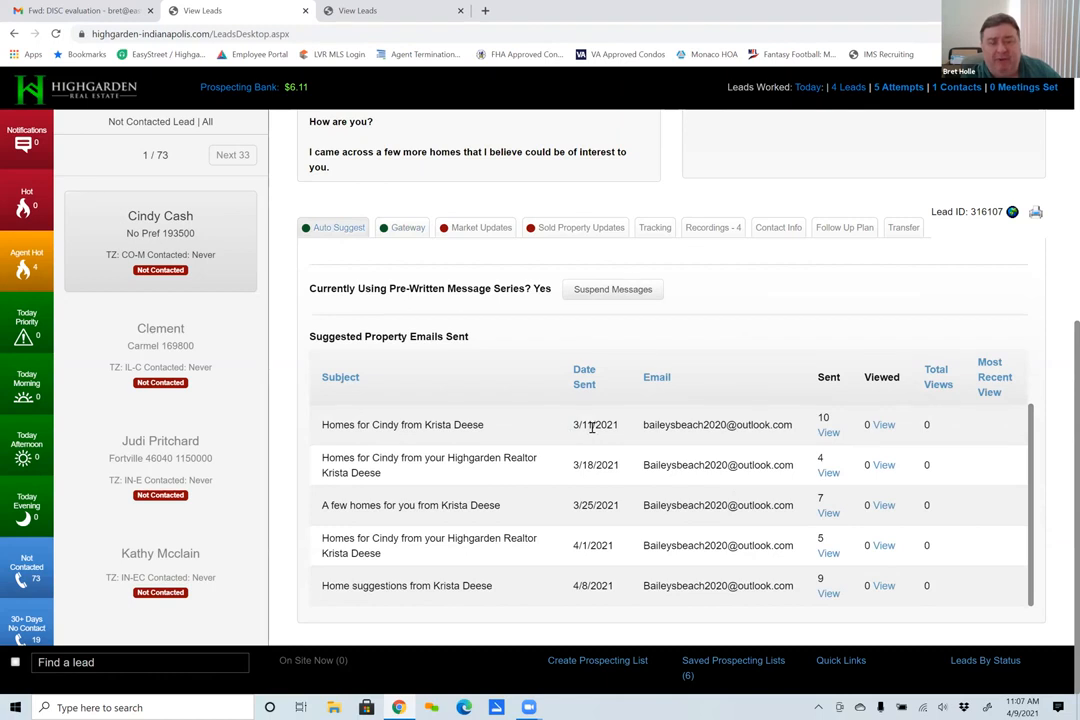
scroll(585, 420, up, 4)
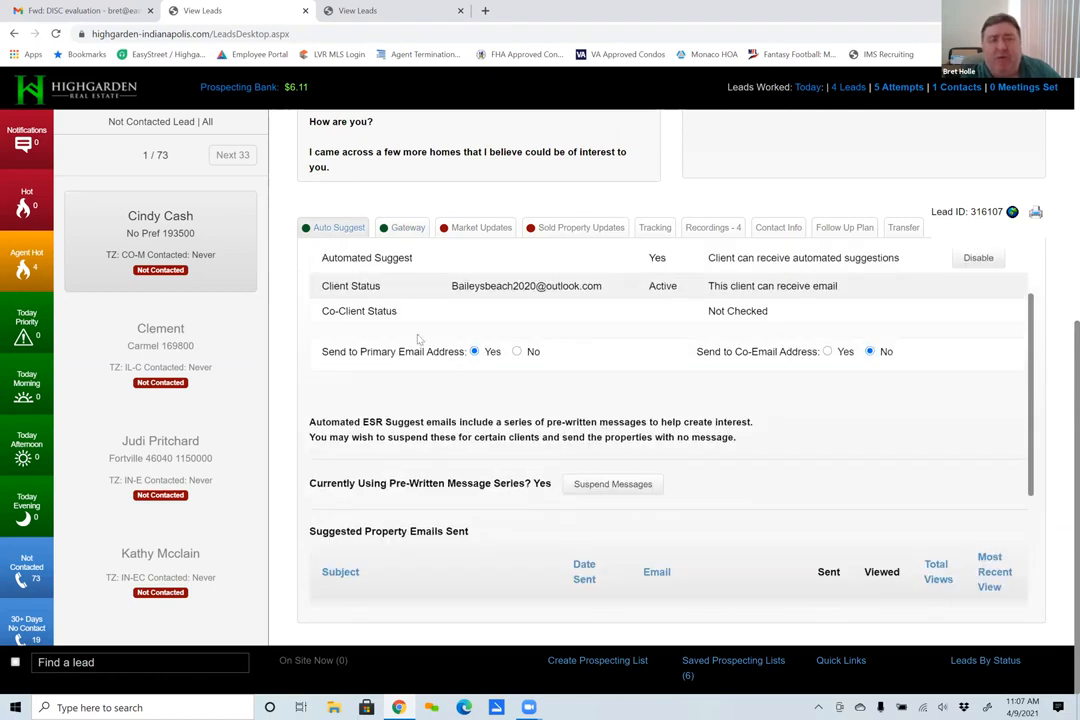
scroll(419, 340, up, 2)
- Reopen the Gateway details and examine the views recorded for the emails sent in the last 30 days
click(406, 227)
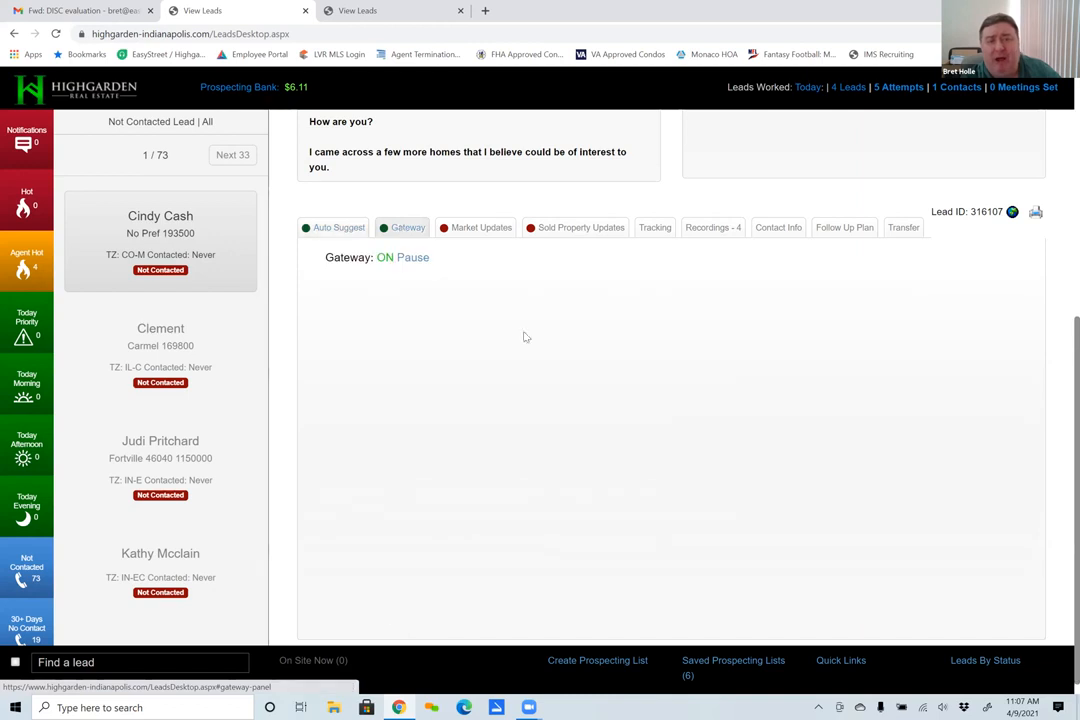
scroll(644, 501, down, 3)
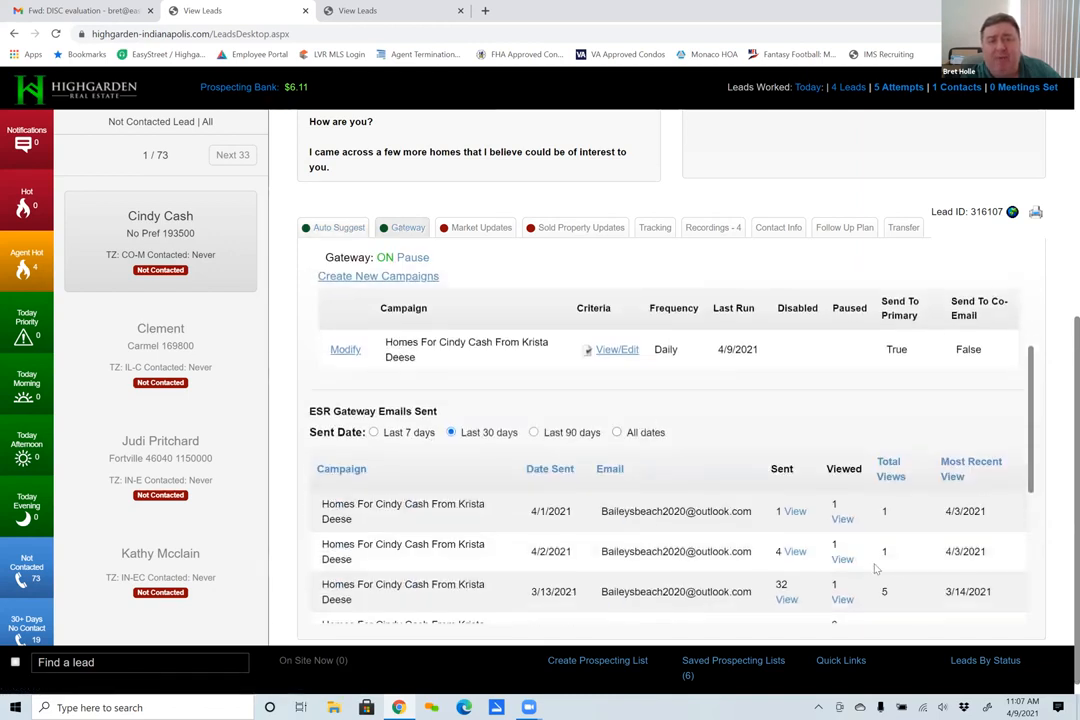
scroll(538, 364, down, 2)
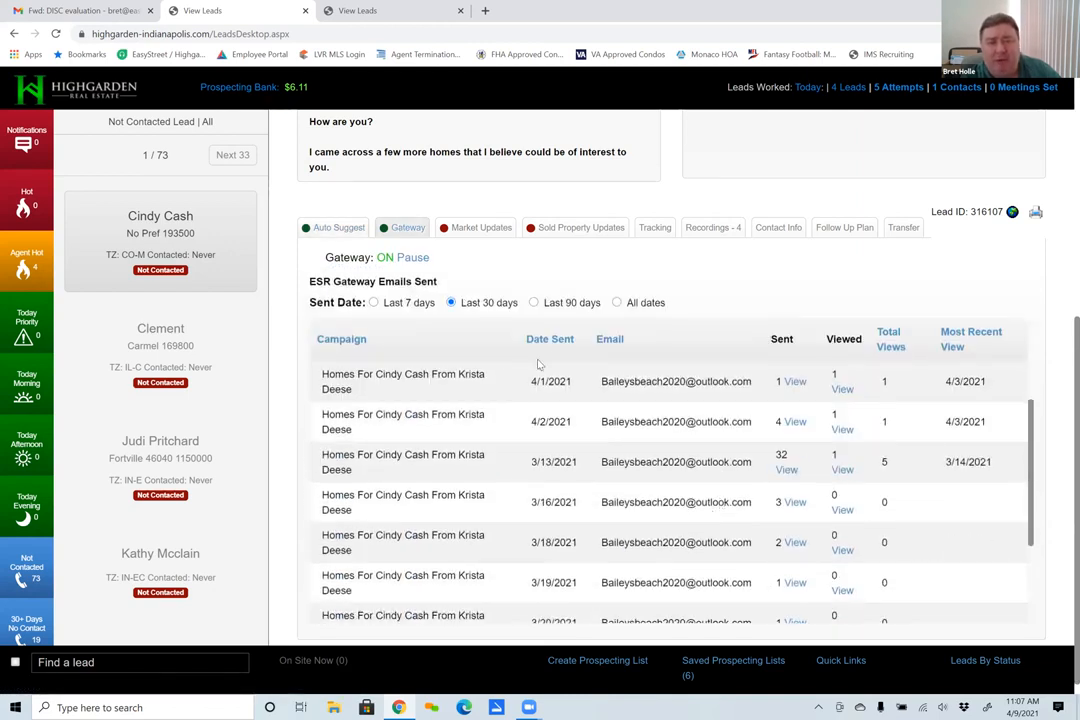
- Sort the Gateway emails from the last 30 days by date sent, newest first, and examine their recorded views
scroll(545, 360, up, 5)
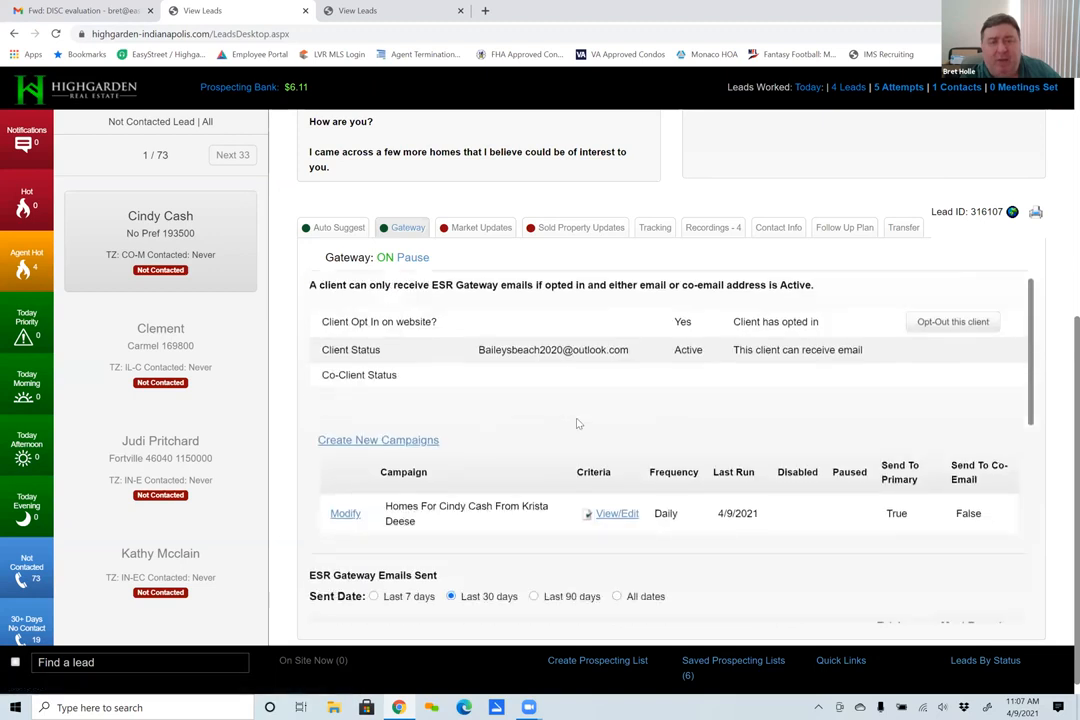
scroll(576, 424, down, 4)
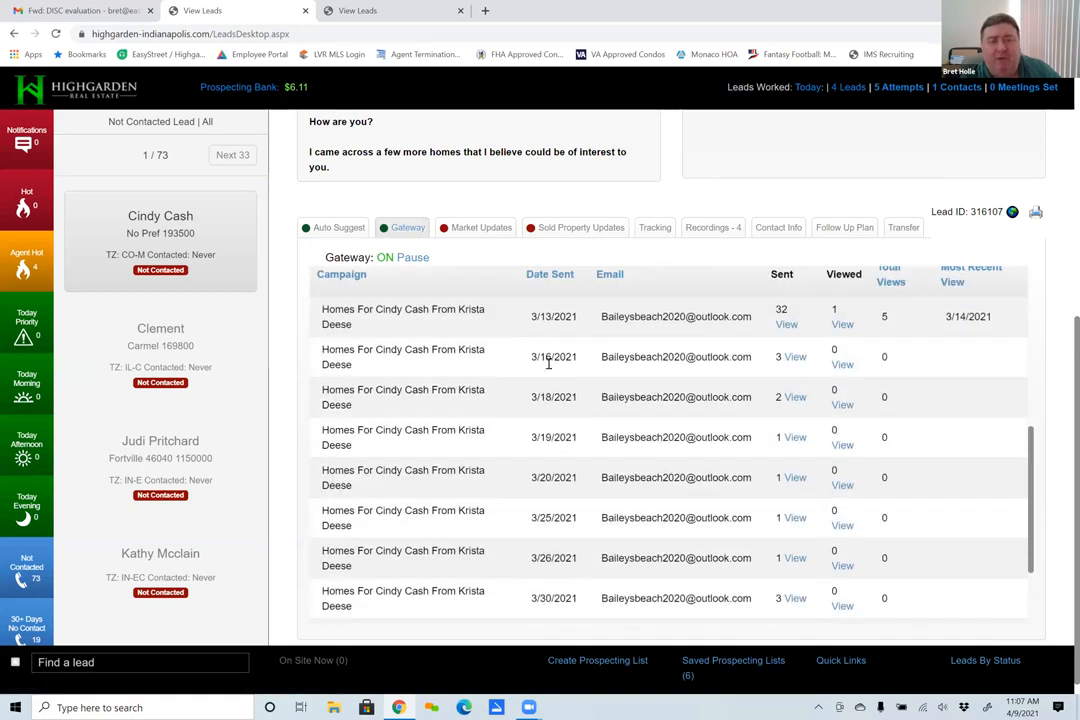
click(551, 274)
scroll(600, 450, down, 4)
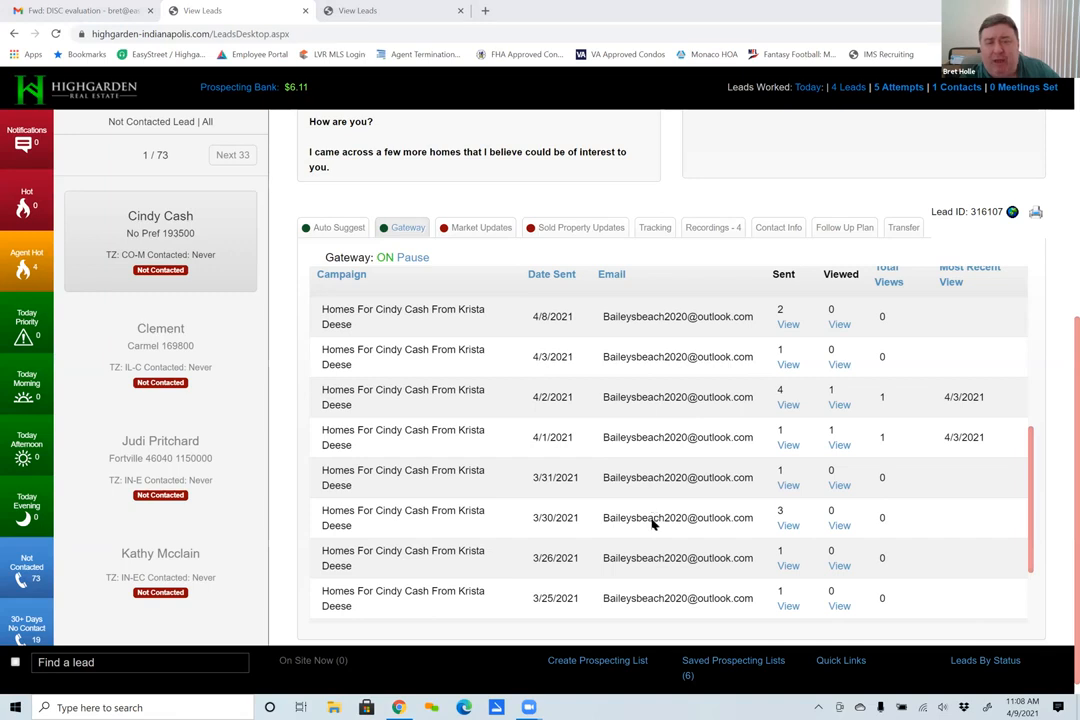
scroll(652, 522, up, 1)
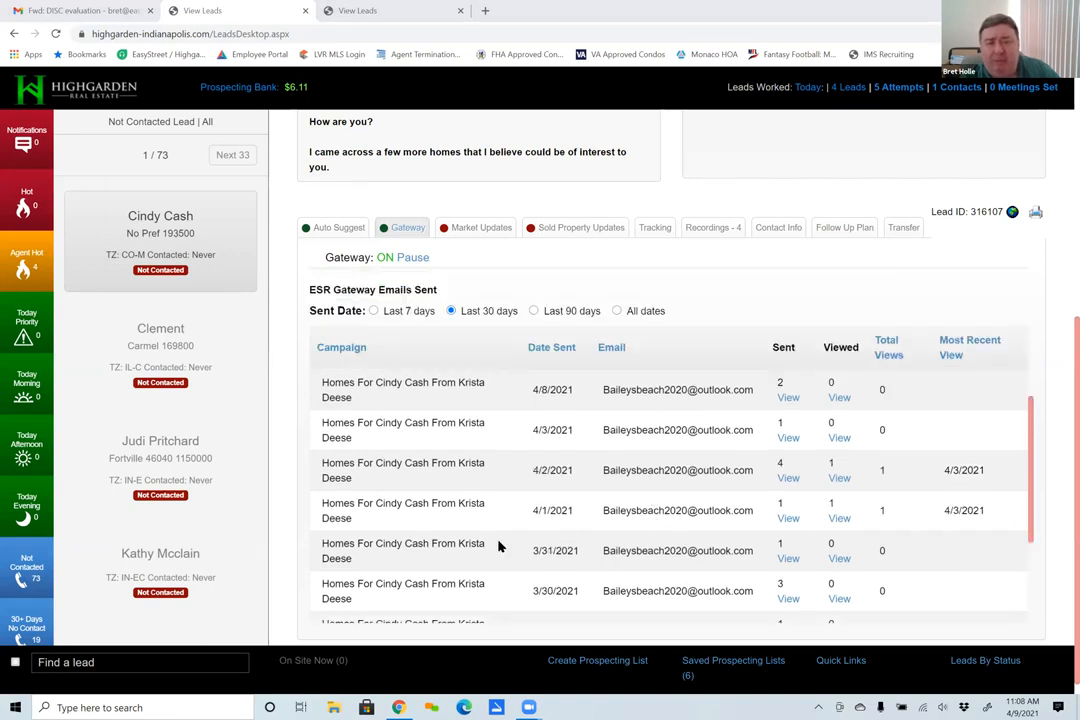
- Reload the Gateway details and order the sent emails from newest to oldest again
click(337, 228)
click(400, 228)
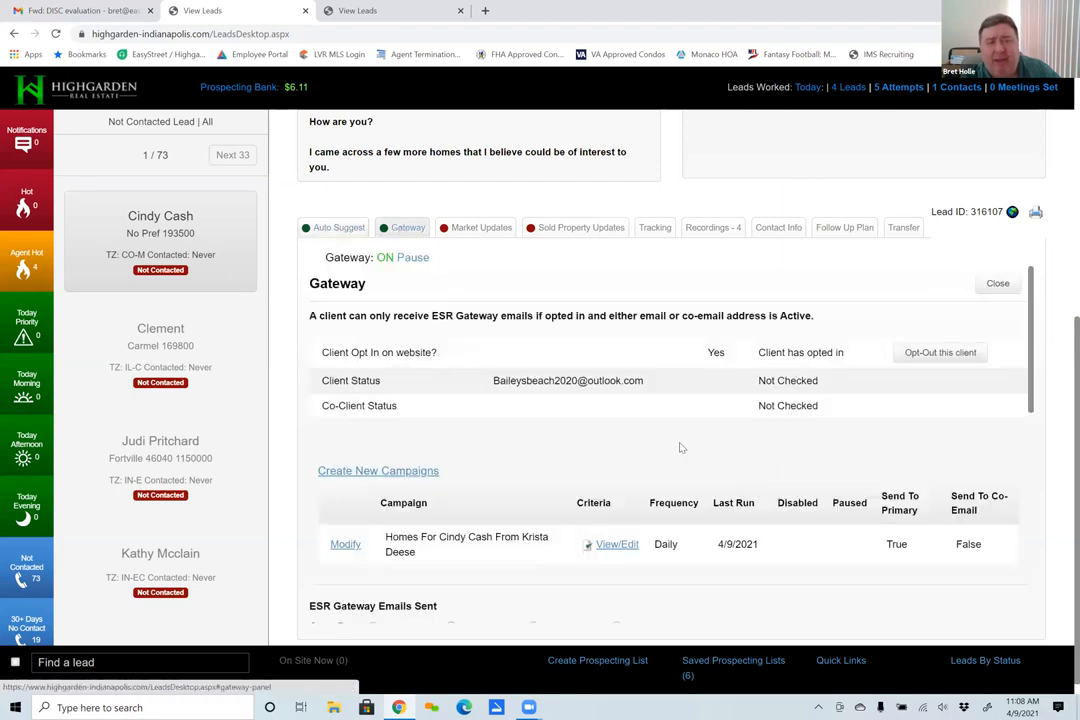
scroll(756, 492, down, 3)
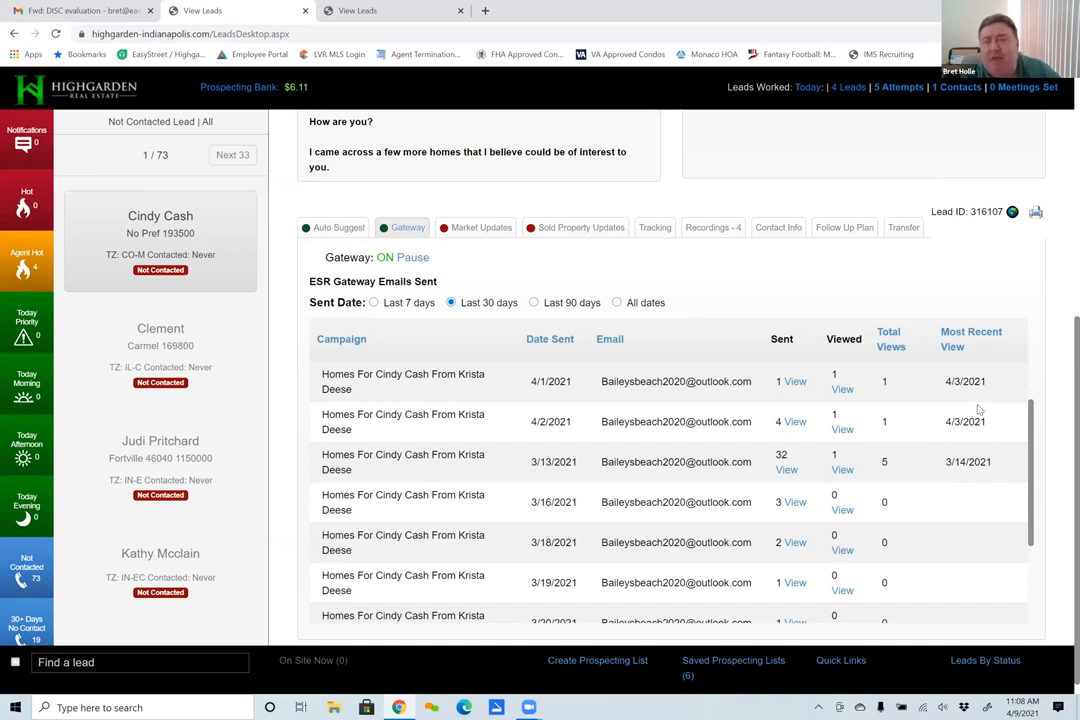
click(541, 343)
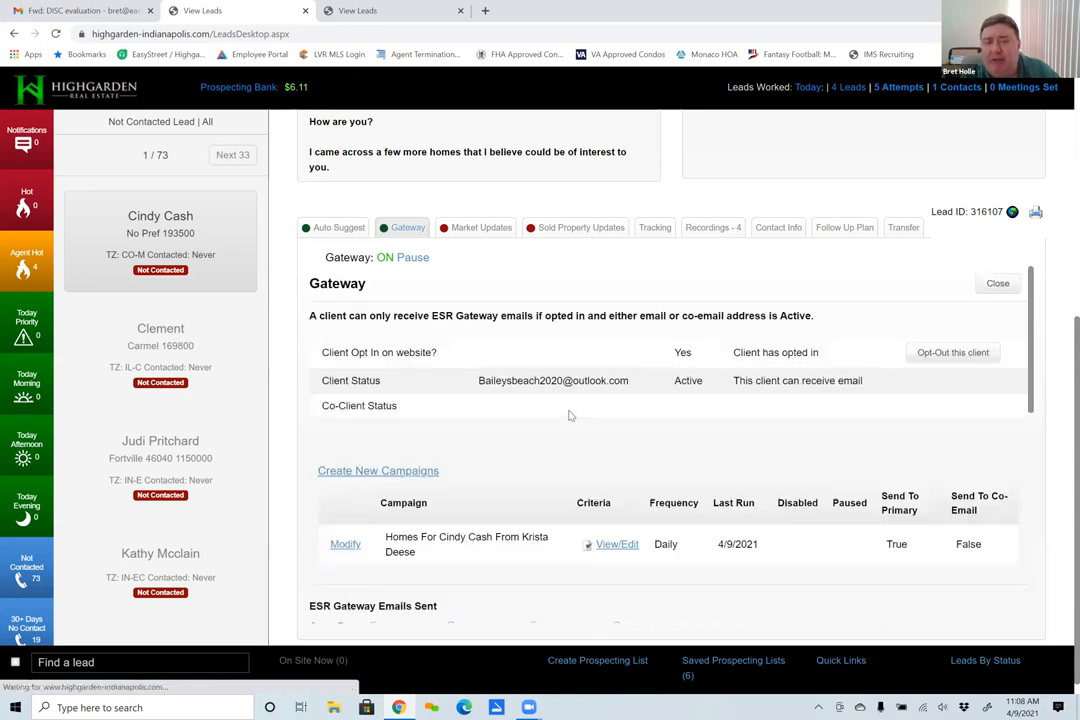
scroll(562, 444, down, 5)
scroll(555, 340, down, 1)
scroll(540, 340, up, 3)
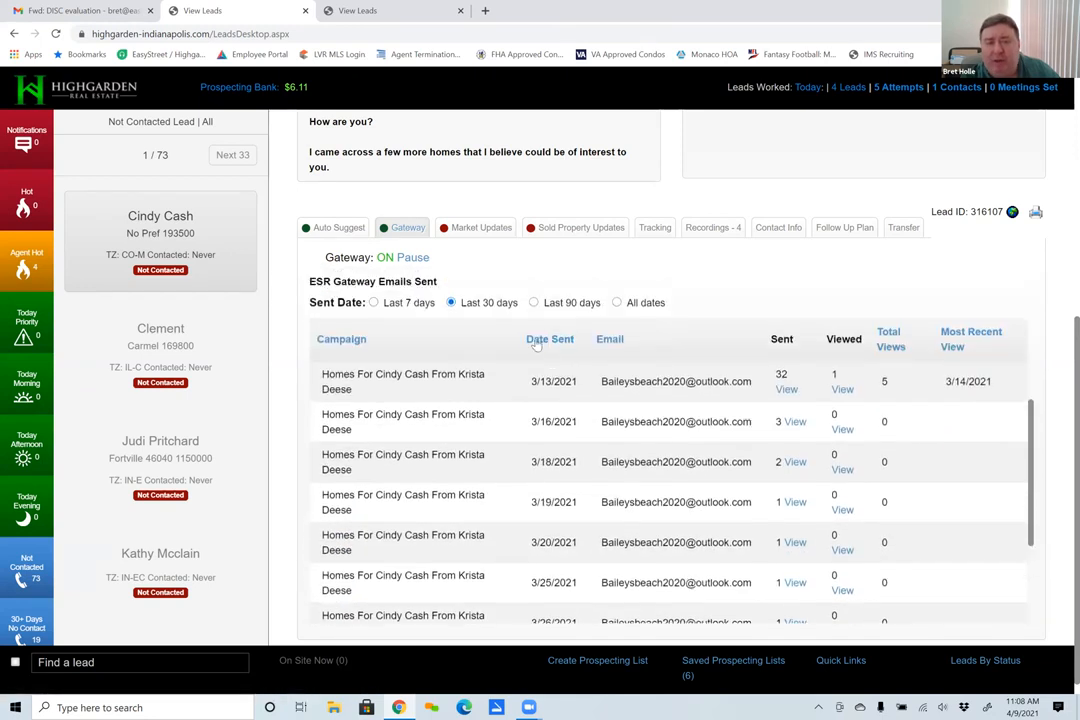
click(535, 340)
scroll(632, 550, down, 6)
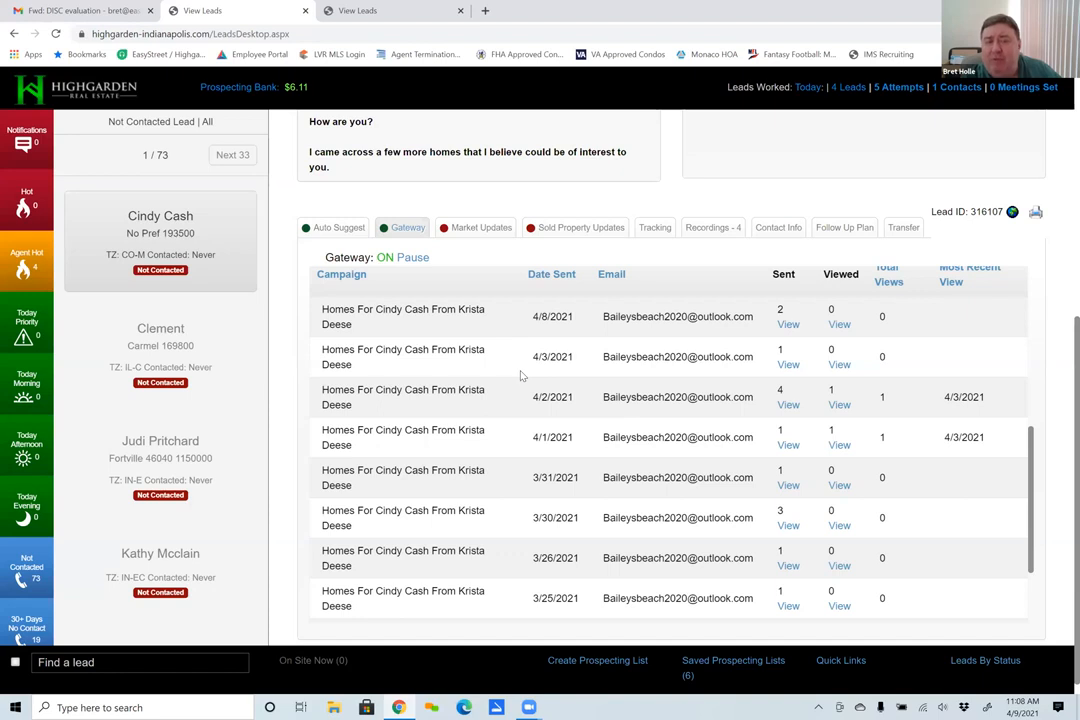
- Check Auto Suggest briefly, then examine the Gateway campaign's frequency and last run alongside the emails sent
click(335, 228)
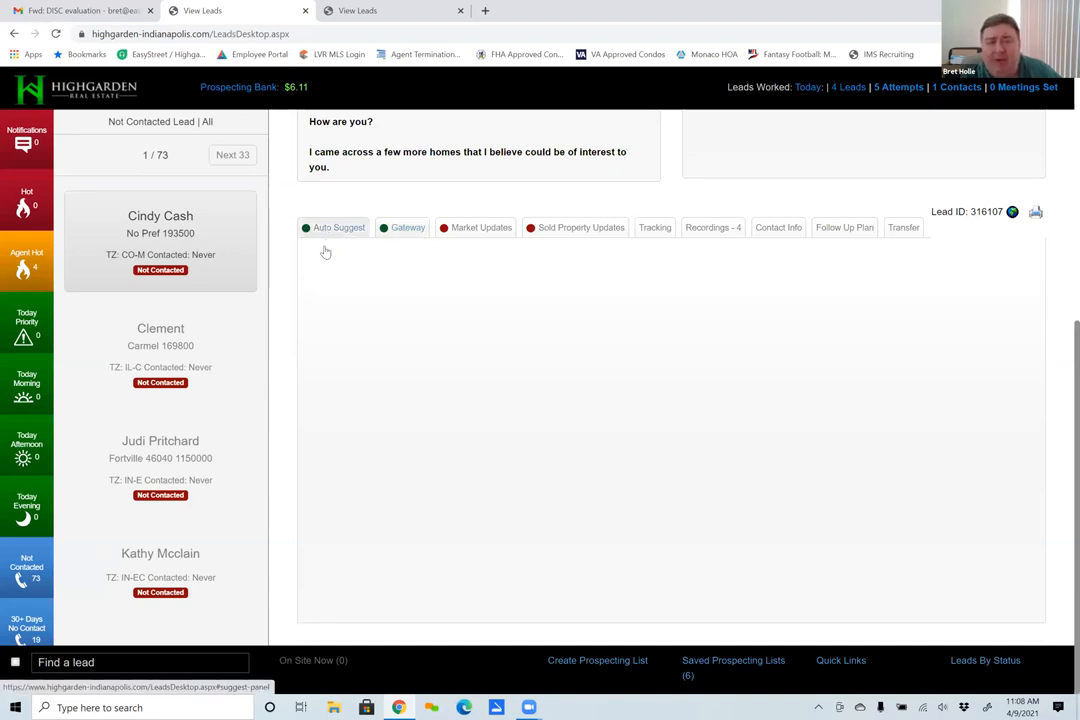
click(400, 229)
scroll(723, 455, down, 3)
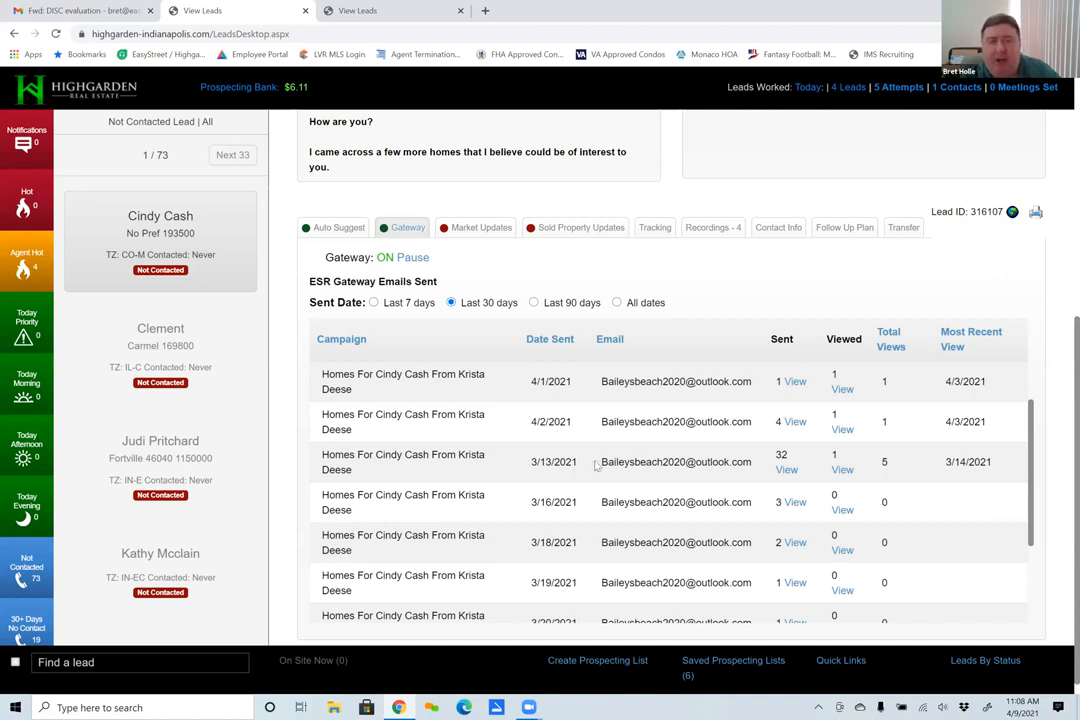
scroll(597, 466, up, 5)
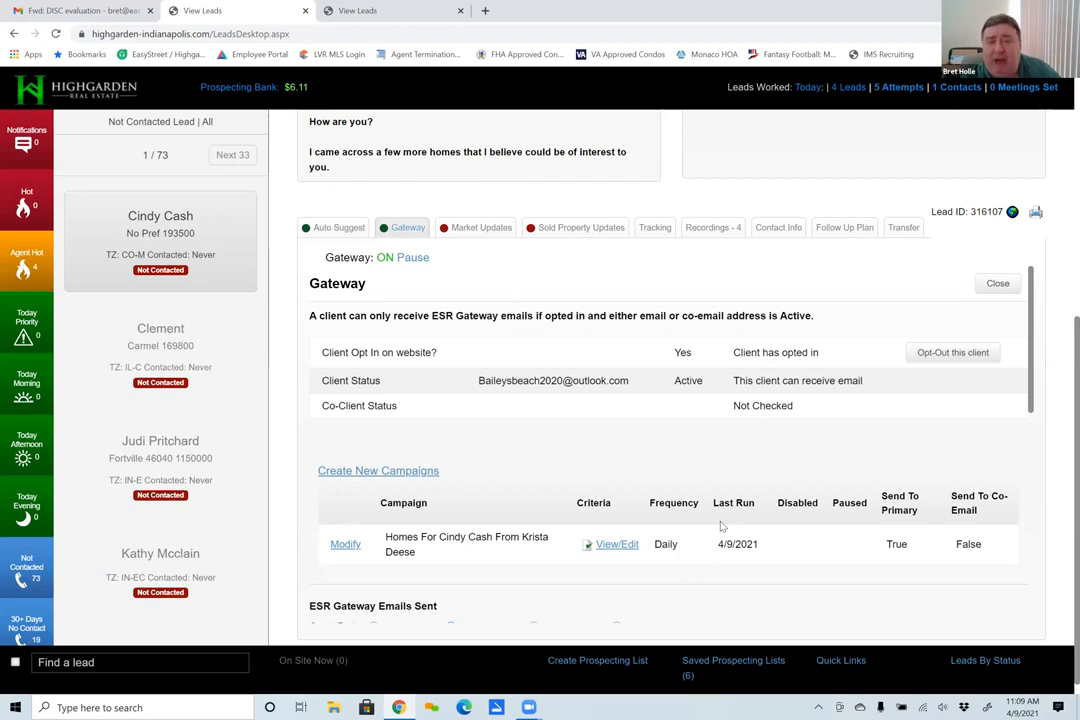
scroll(720, 525, down, 5)
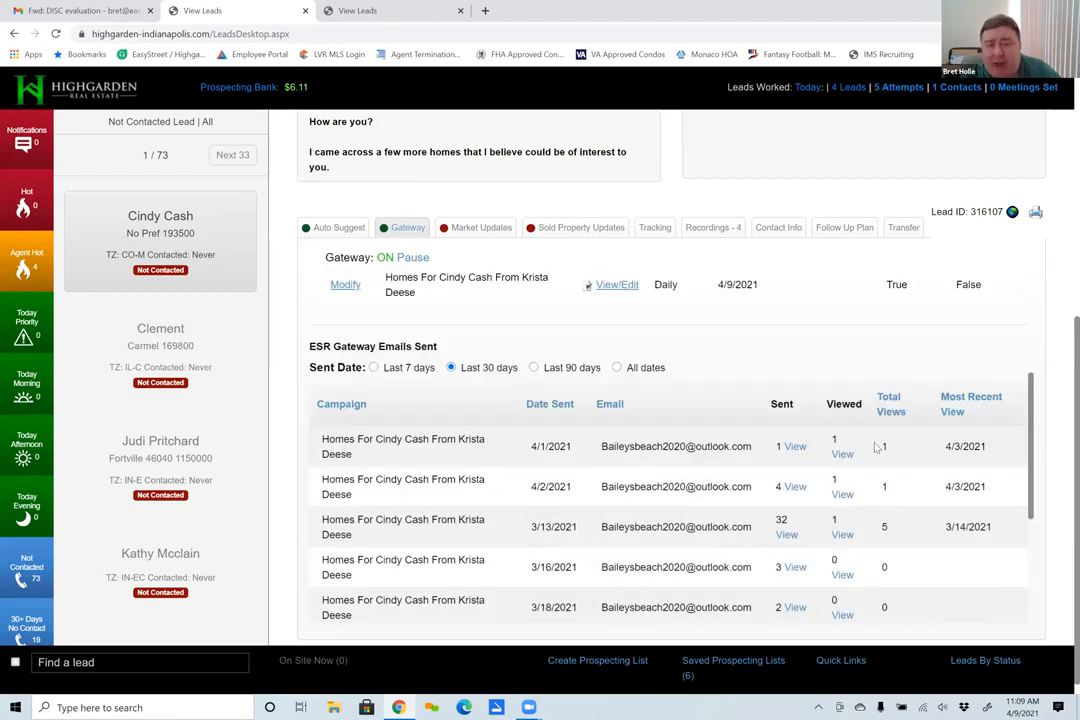
scroll(600, 480, up, 5)
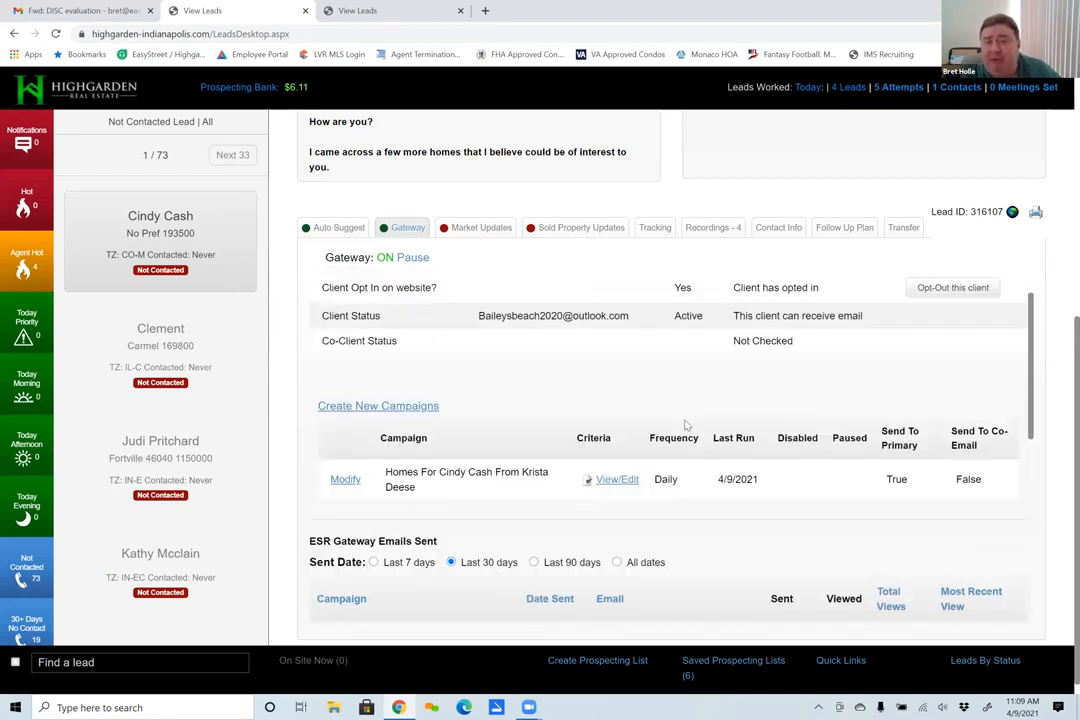
scroll(685, 425, up, 1)
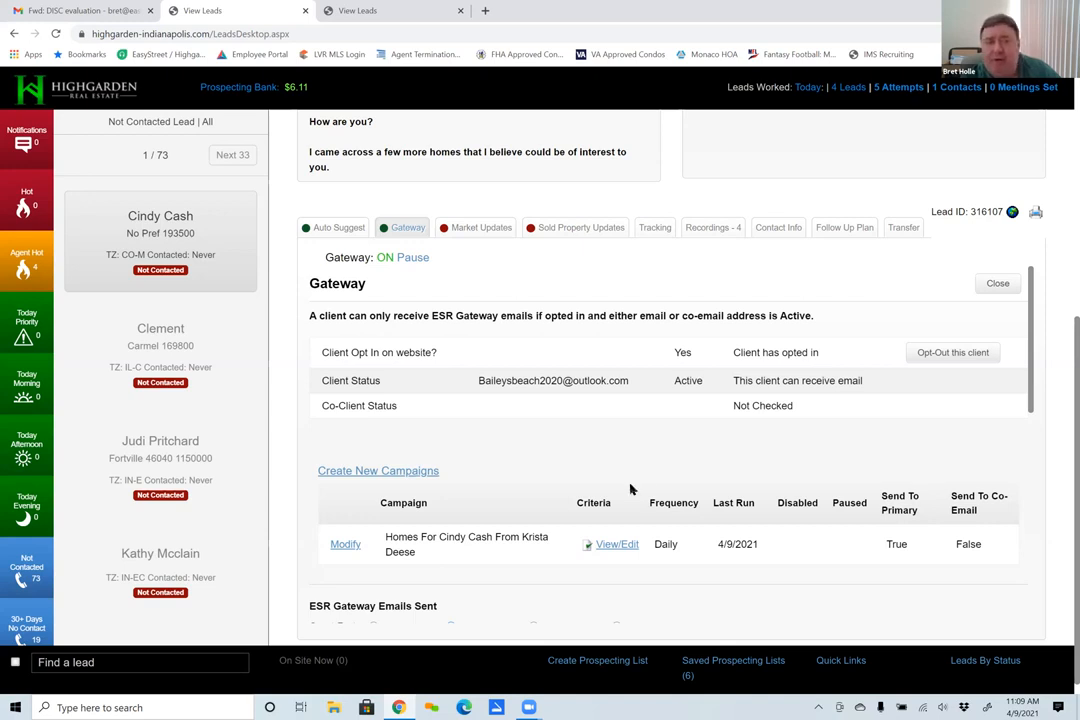
- Disable the automated Auto Suggest emails for the lead
click(333, 228)
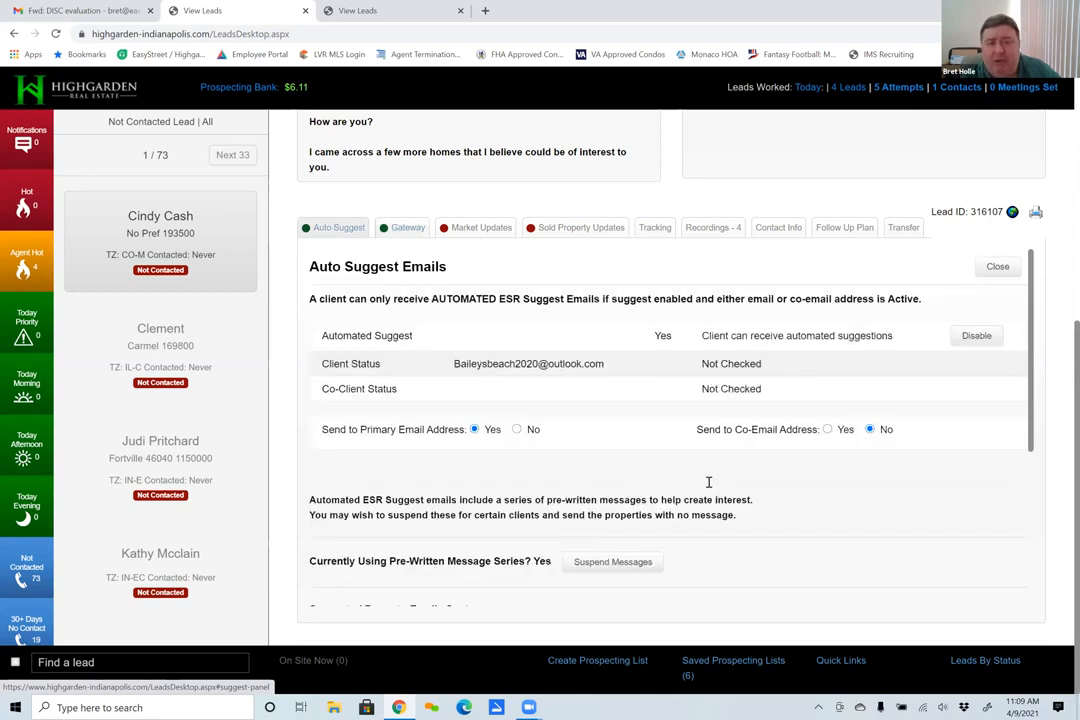
click(977, 335)
- Open the search criteria of the lead's daily Gateway campaign in a maximized window and look through the criteria fields
click(407, 228)
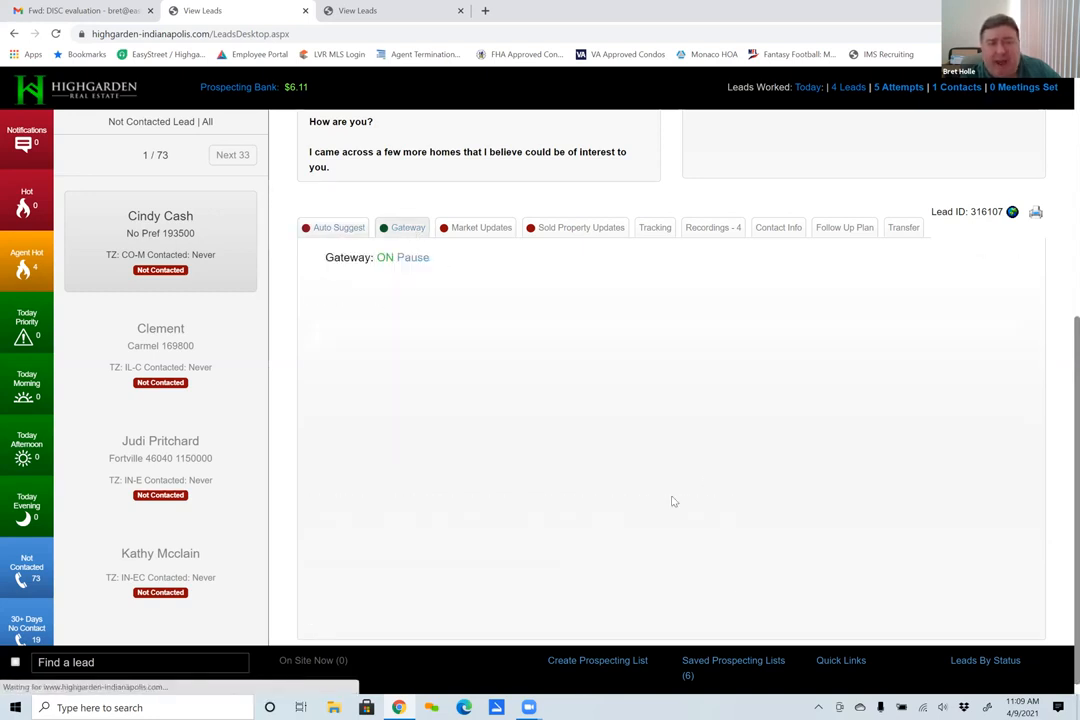
scroll(655, 487, down, 2)
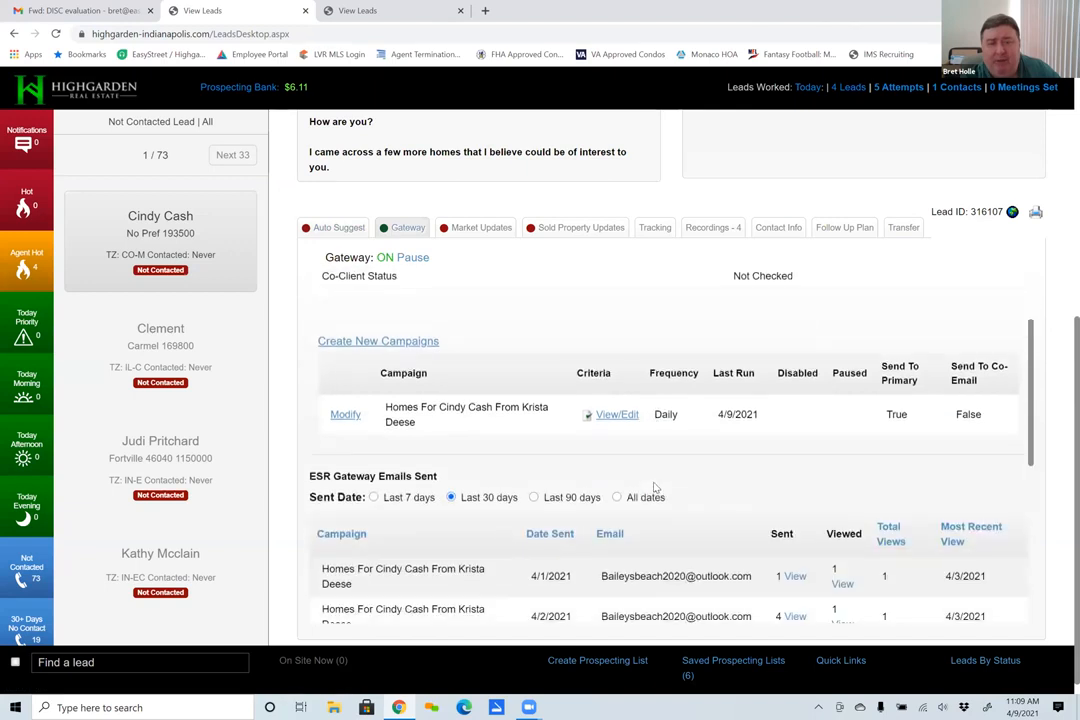
scroll(655, 490, down, 1)
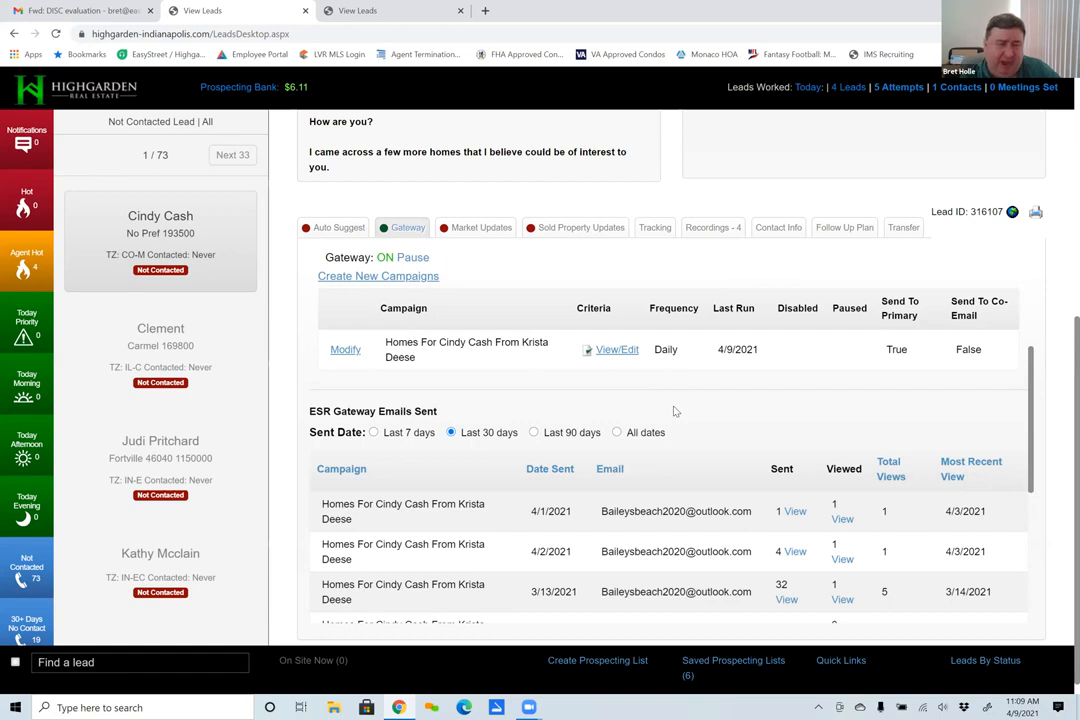
click(614, 350)
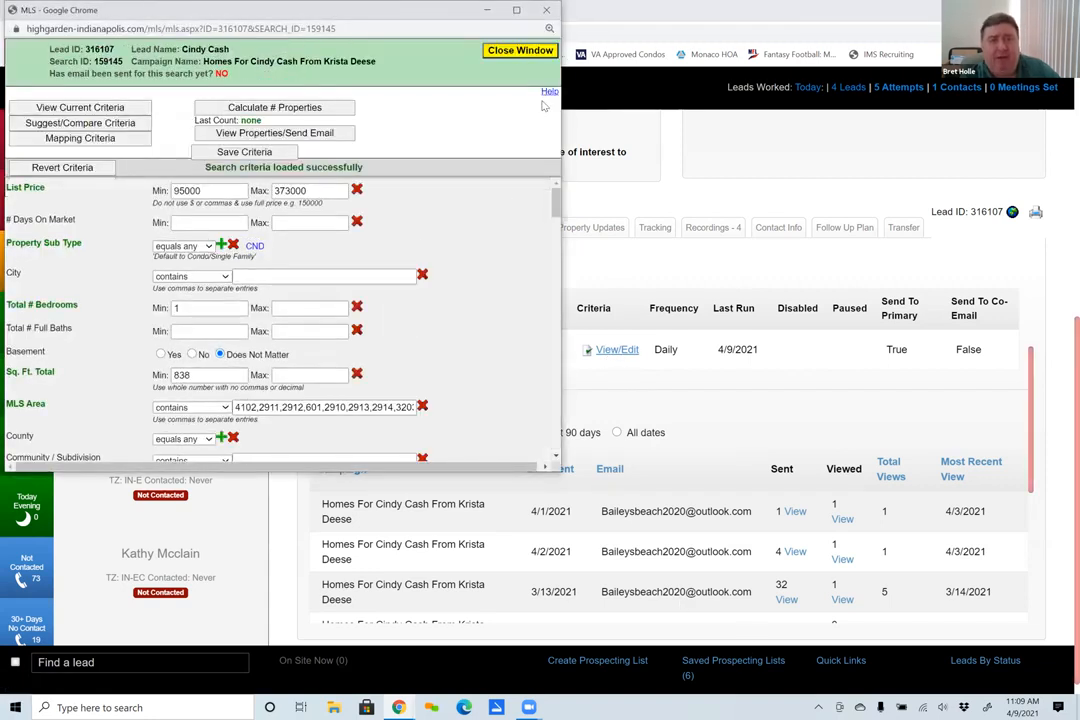
click(517, 11)
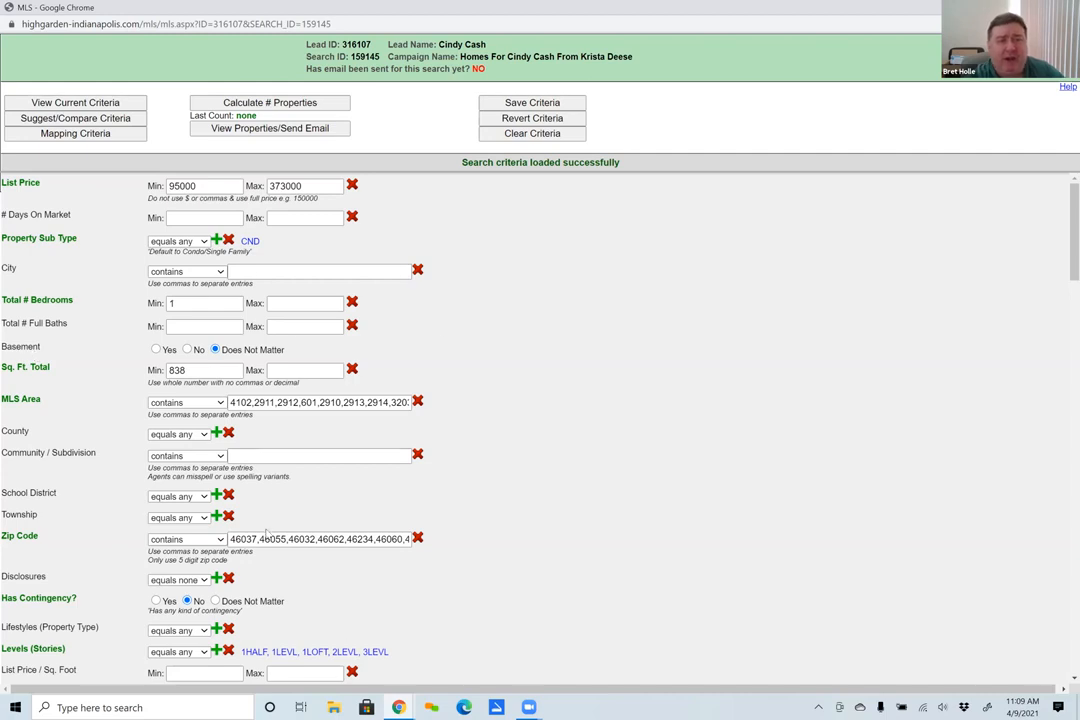
scroll(236, 310, down, 6)
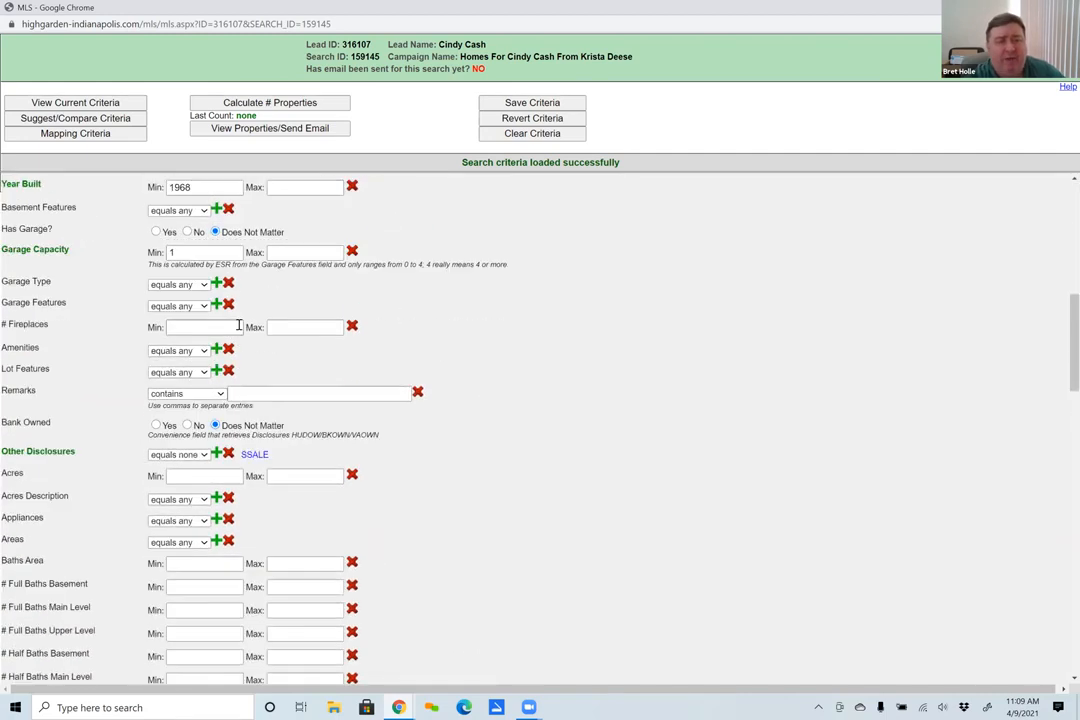
scroll(238, 326, down, 3)
scroll(239, 328, up, 8)
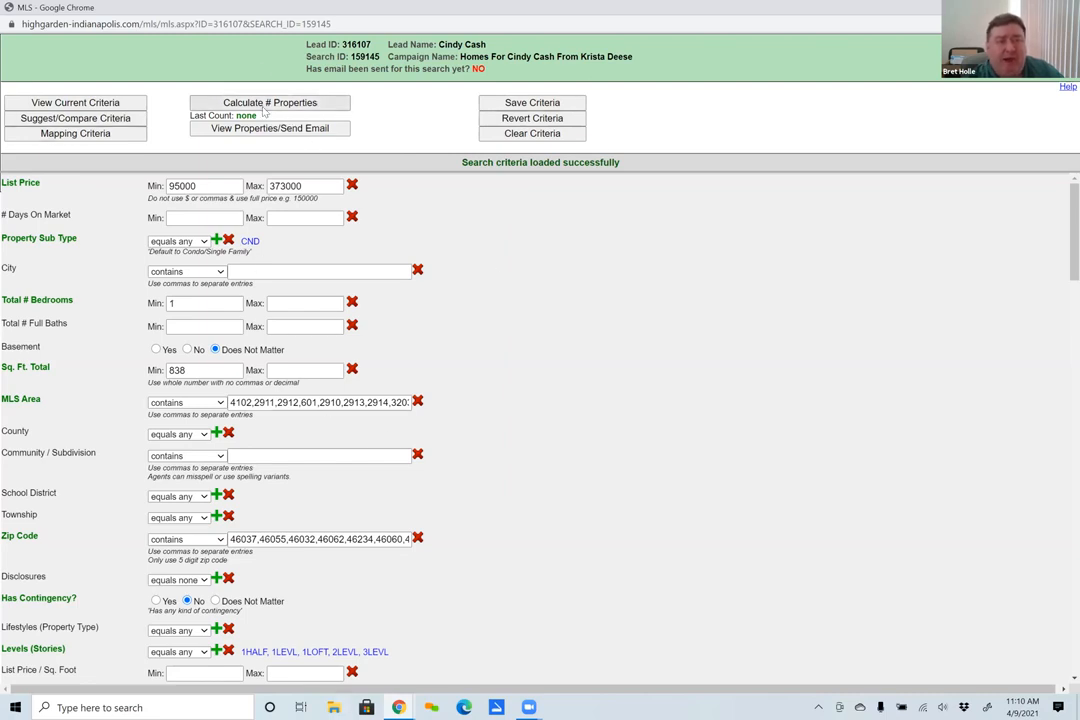
- View the summary of current search criteria and compare it with the suggested criteria, without applying any suggestions
click(62, 104)
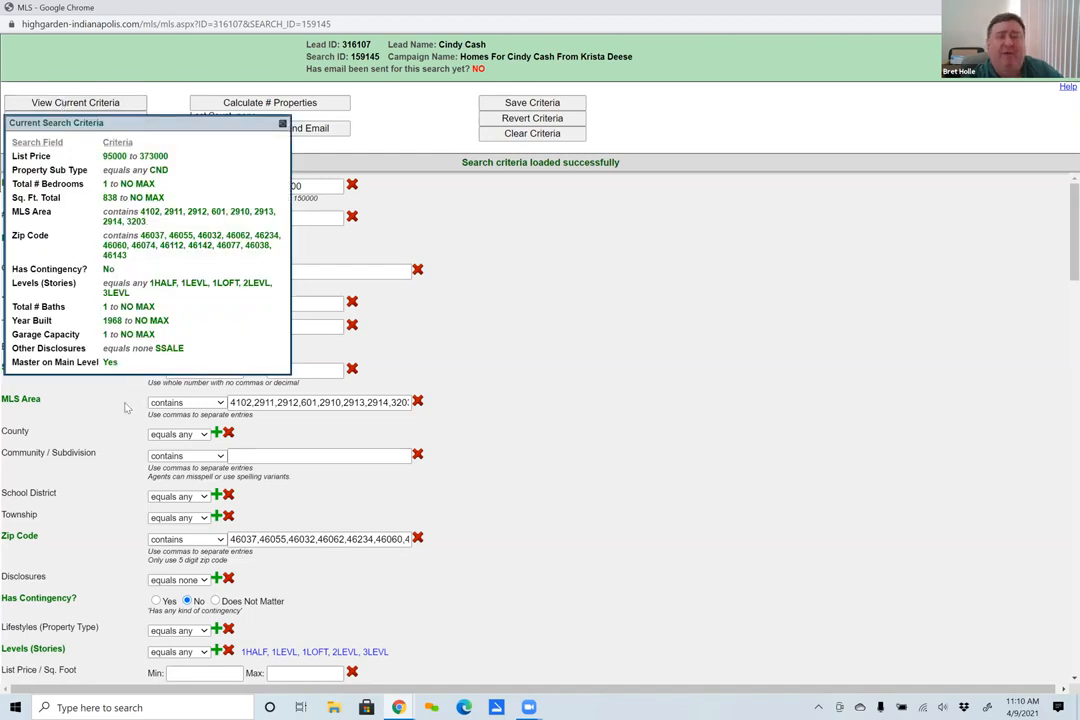
click(283, 124)
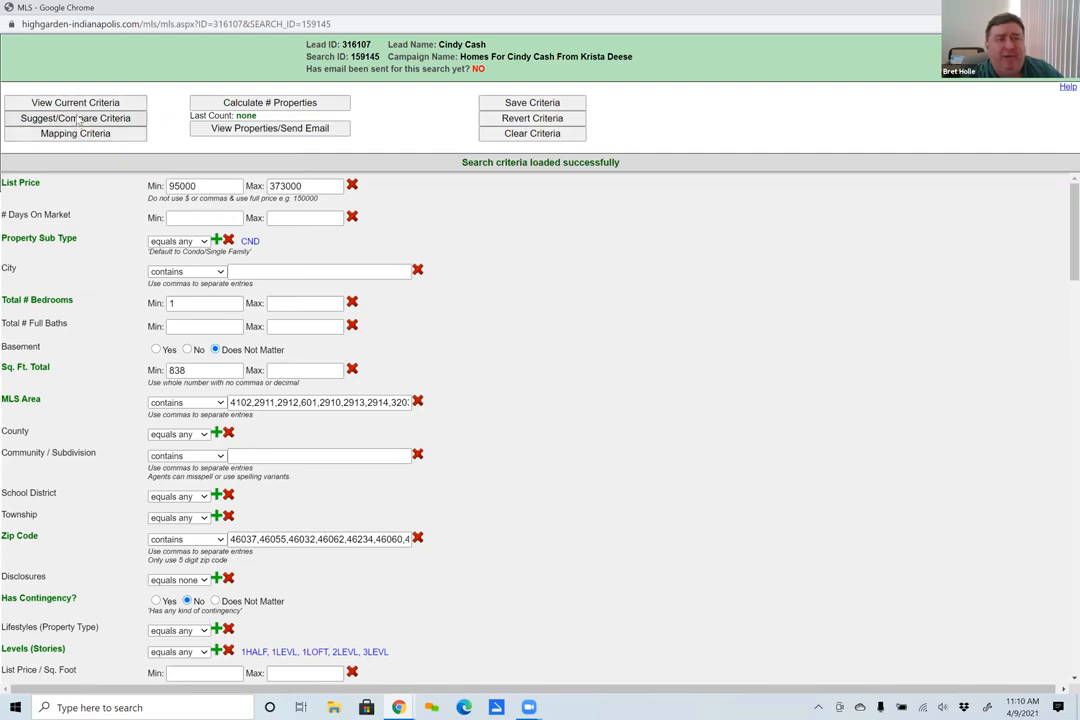
click(79, 119)
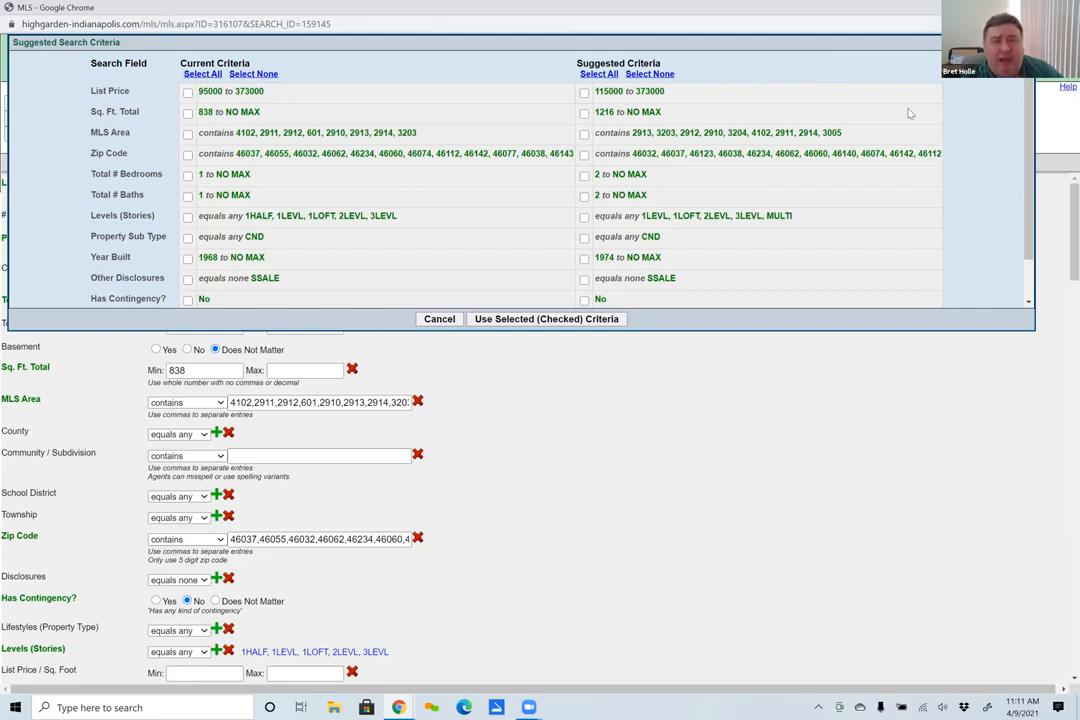
click(445, 322)
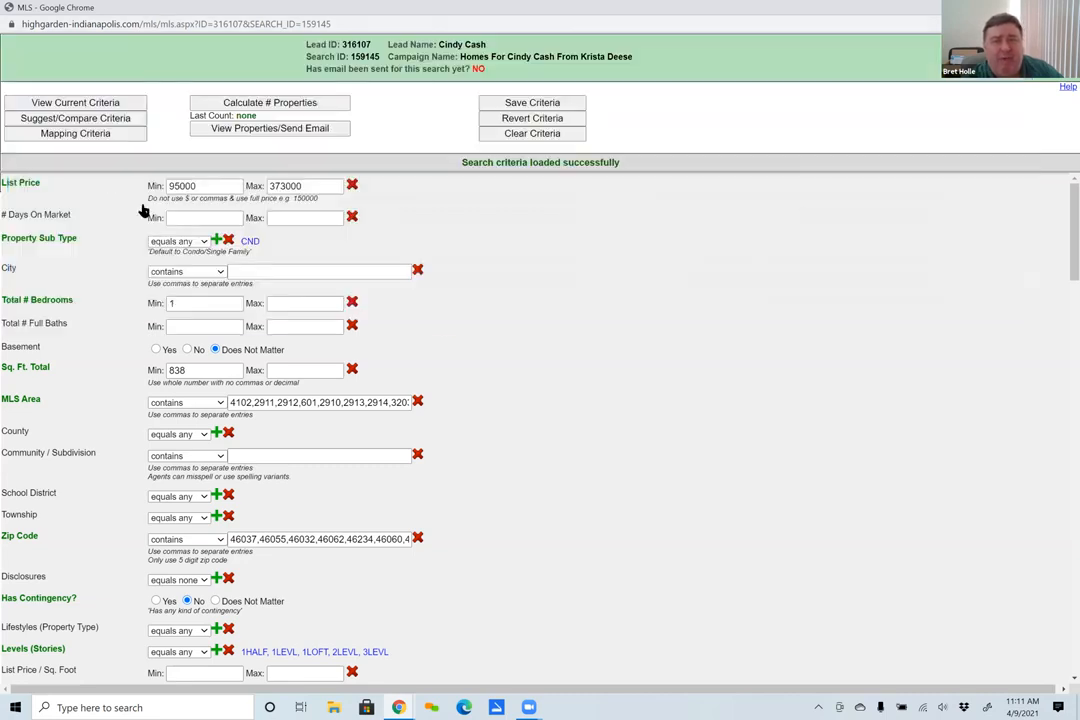
- Open the mapping criteria and draw a rectangular search area around Brownsburg, west of Indianapolis, then leave without saving it
click(77, 133)
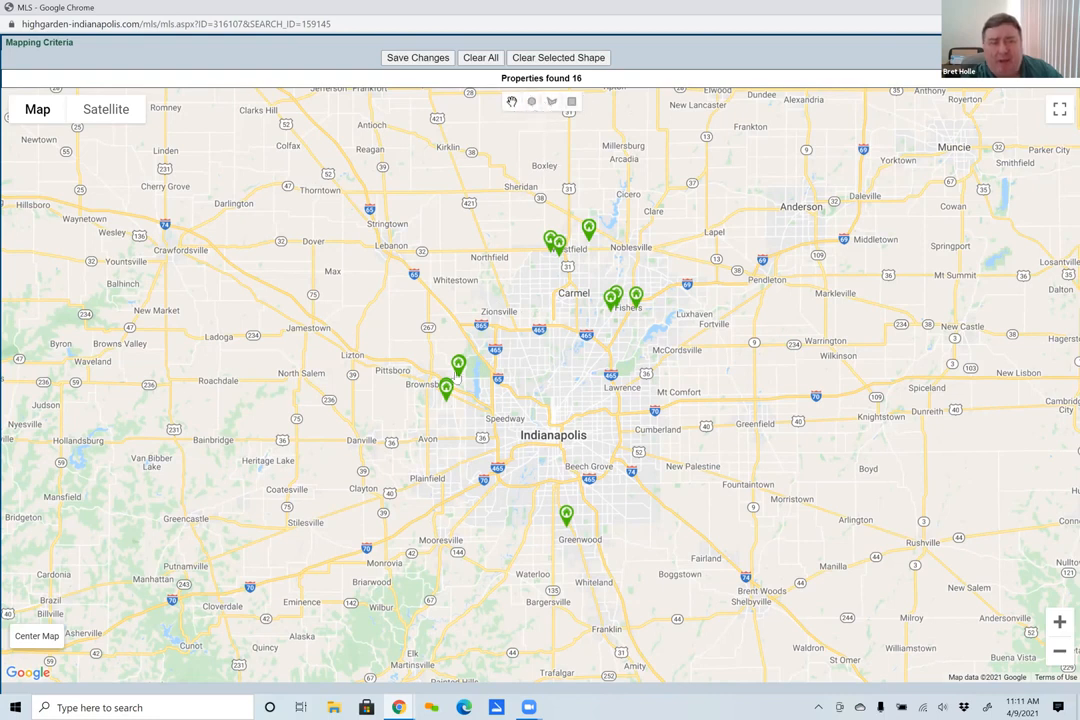
click(571, 101)
drag(487, 369, 500, 463)
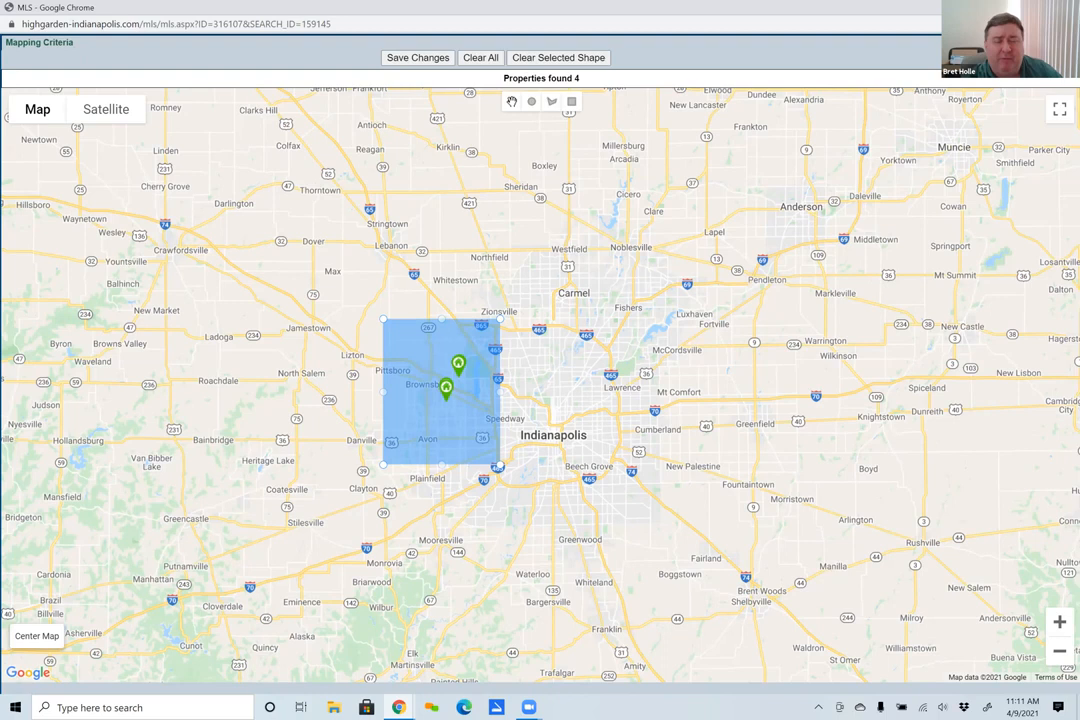
click(1058, 43)
click(603, 95)
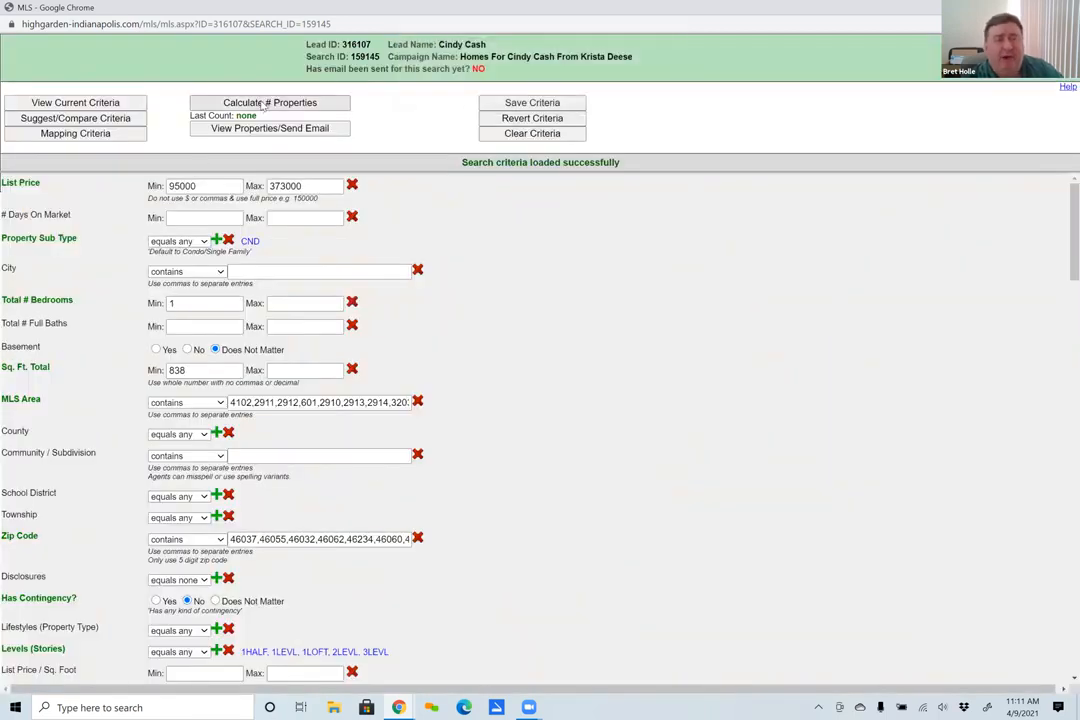
- Calculate the number of matching properties and select them all for an email except the $249,900 Greenwood and $309,995 Noblesville listings
click(265, 104)
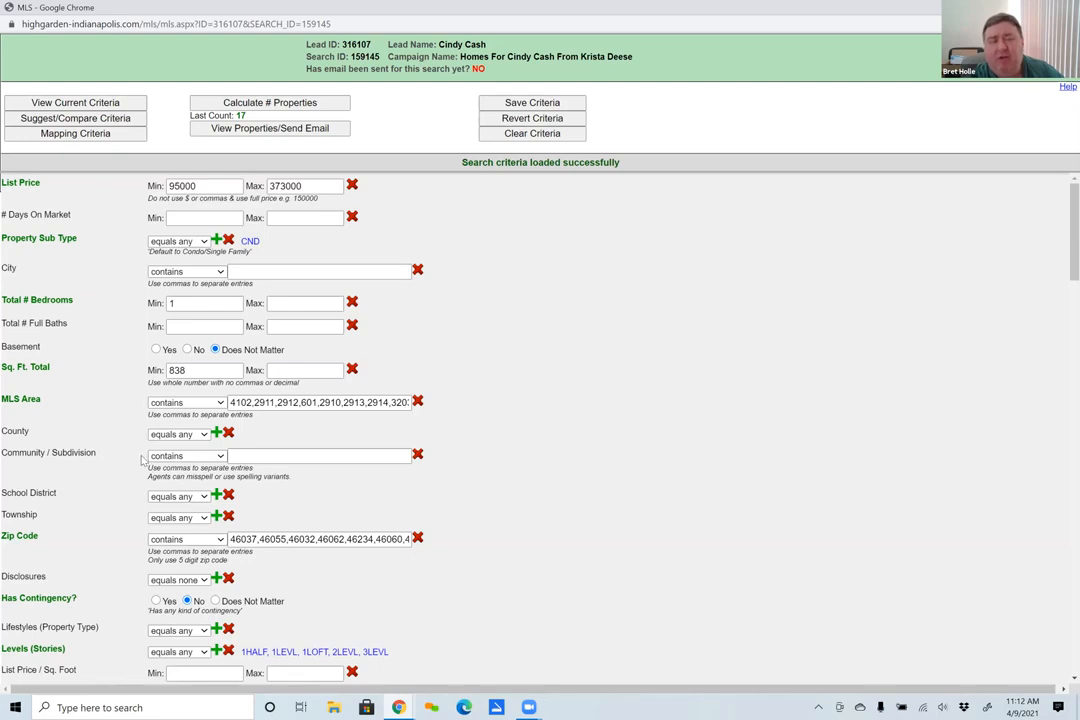
click(276, 129)
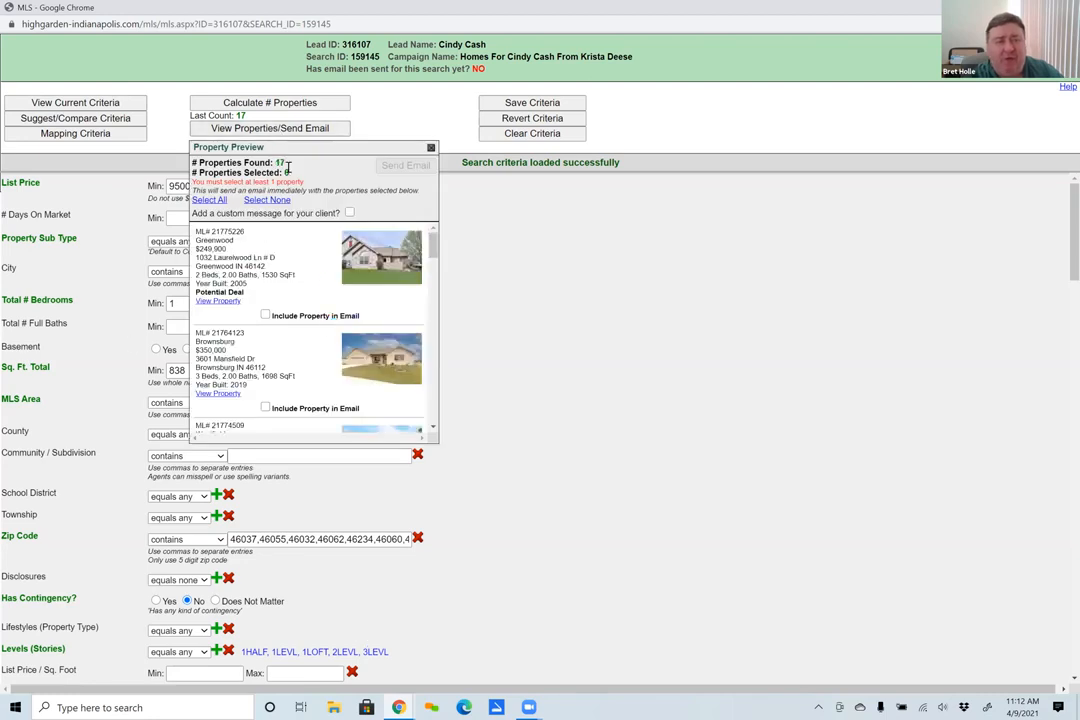
click(207, 201)
click(265, 316)
scroll(283, 385, down, 2)
scroll(280, 378, down, 5)
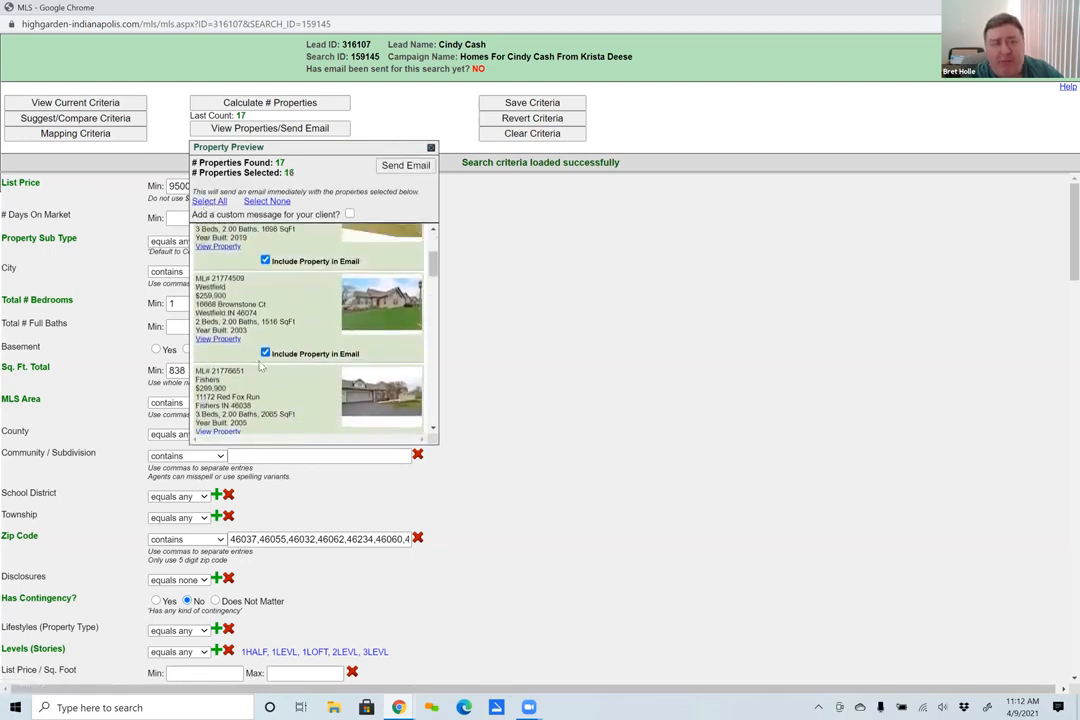
click(266, 362)
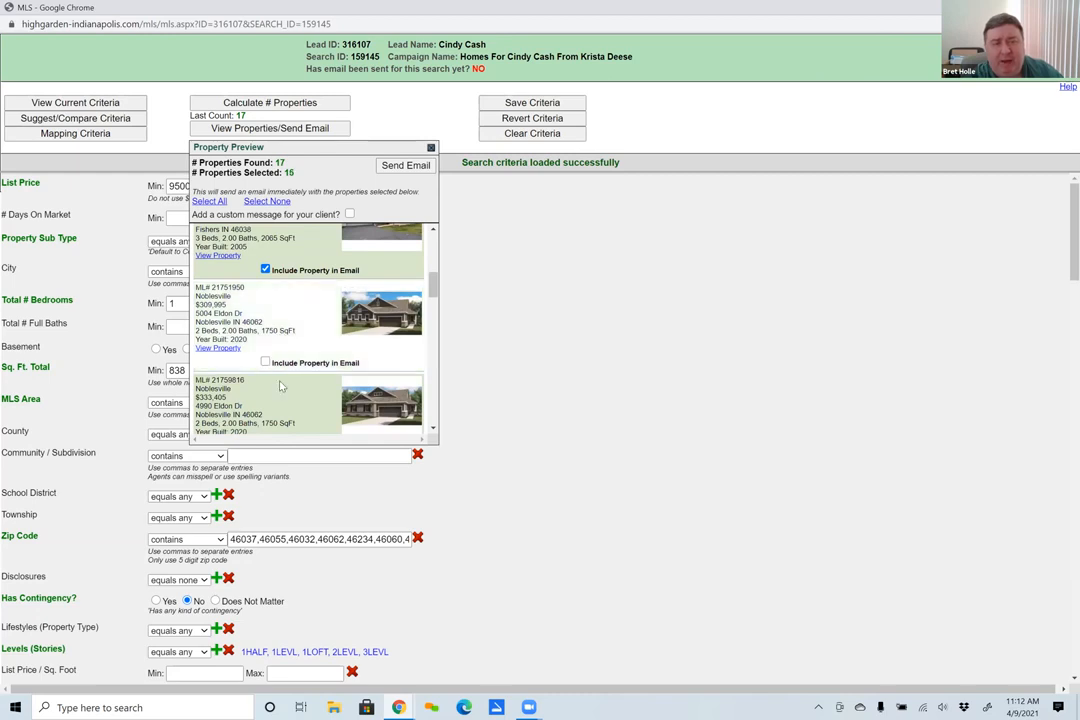
- Exclude one more listing from the email selection and close the property preview without sending
scroll(275, 340, down, 3)
click(264, 316)
scroll(290, 400, down, 6)
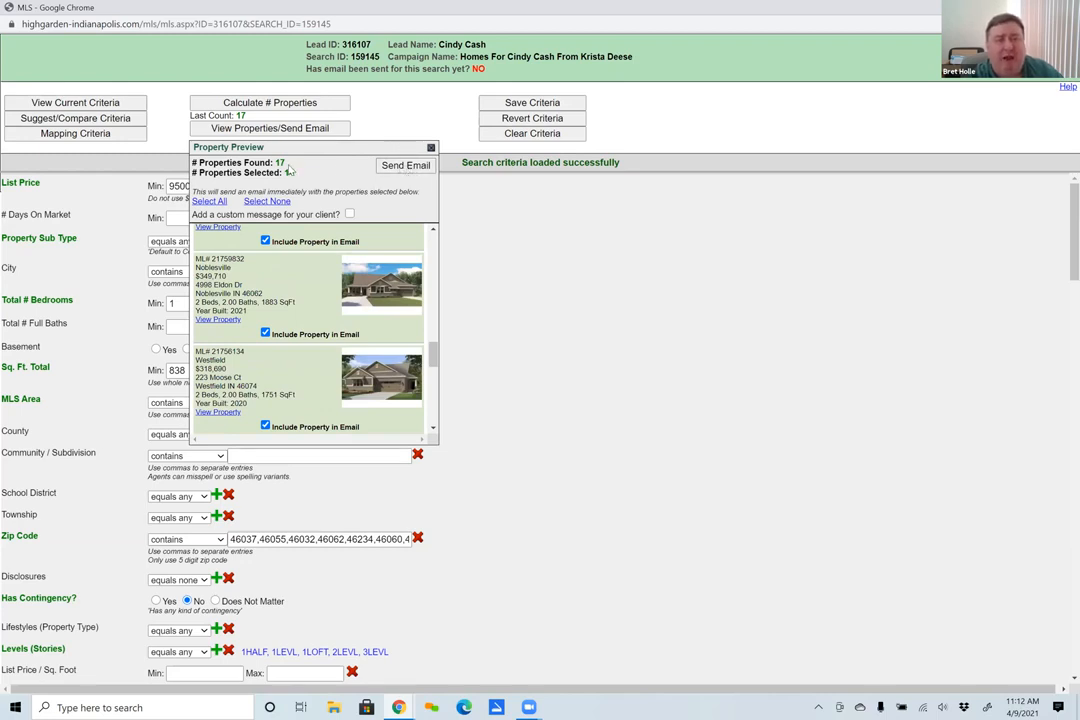
click(431, 147)
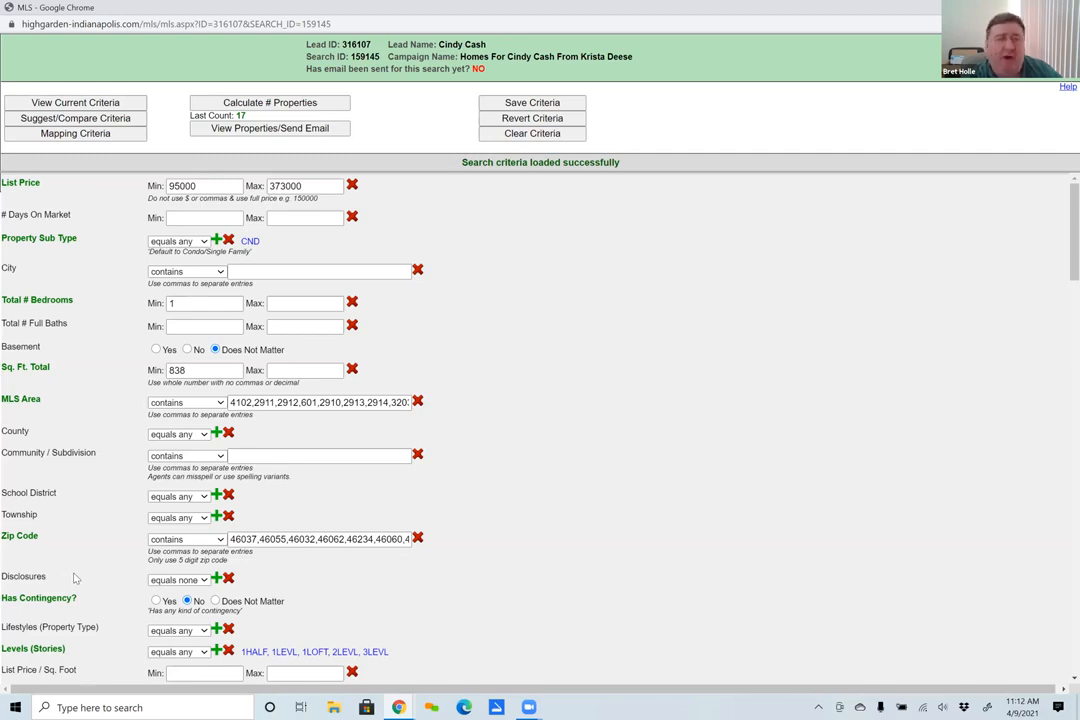
- Clear the criteria, apply all suggested ones except Sq. Ft. Total, MLS Area, Zip Code and Levels, and calculate the number of matching properties
click(530, 134)
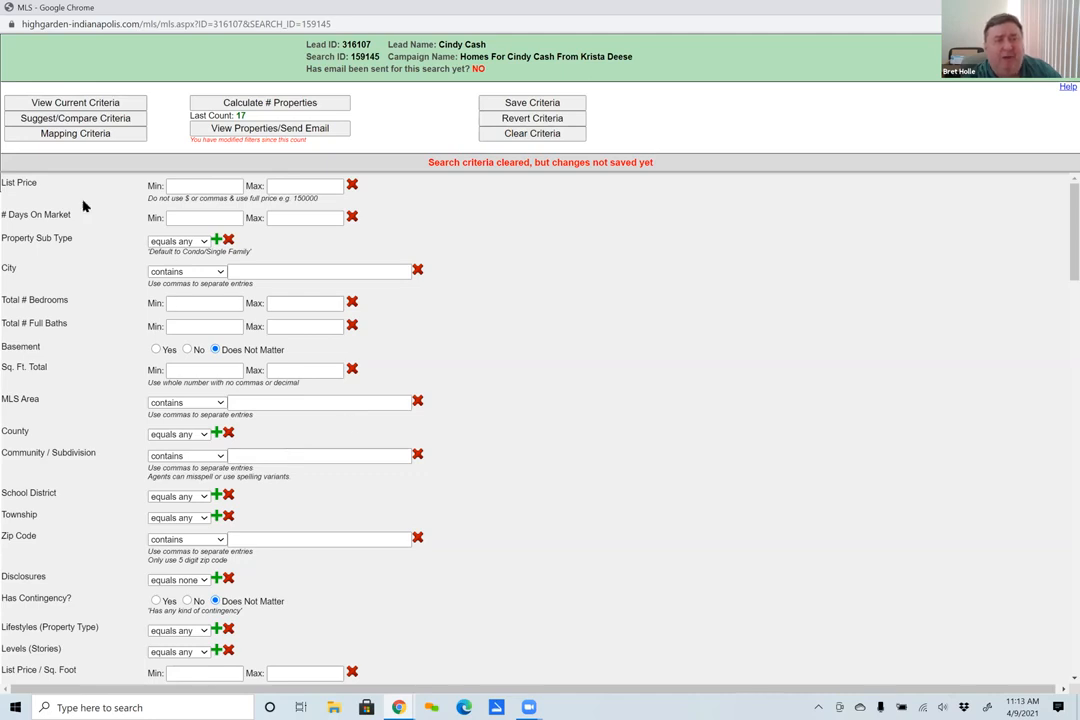
click(64, 121)
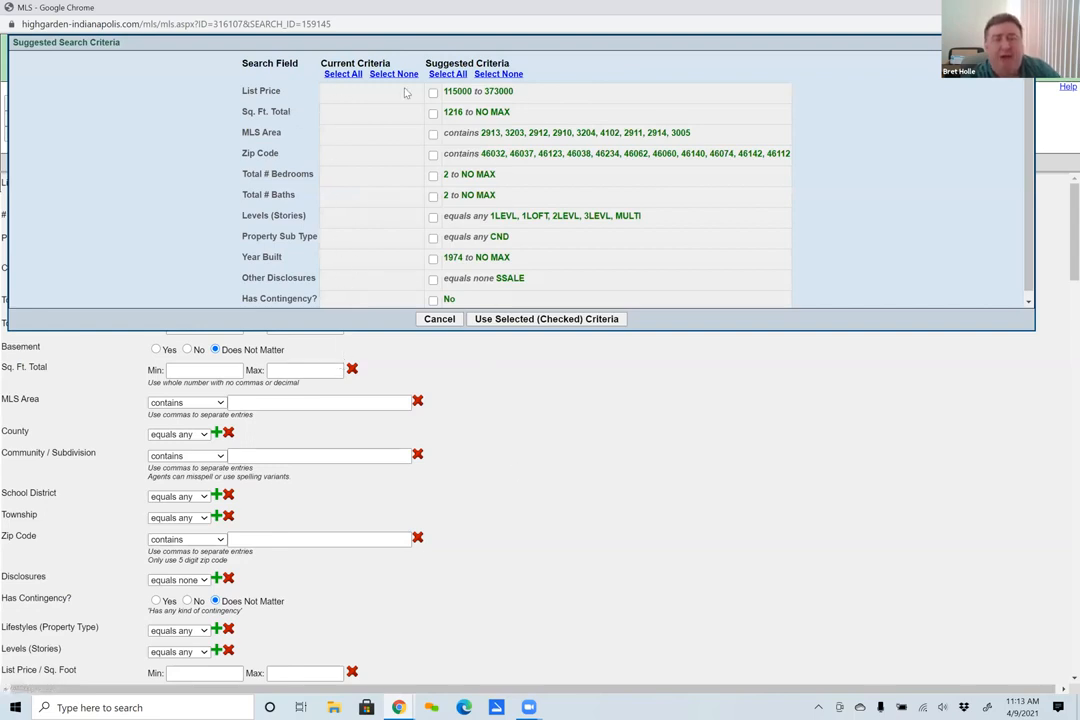
click(447, 74)
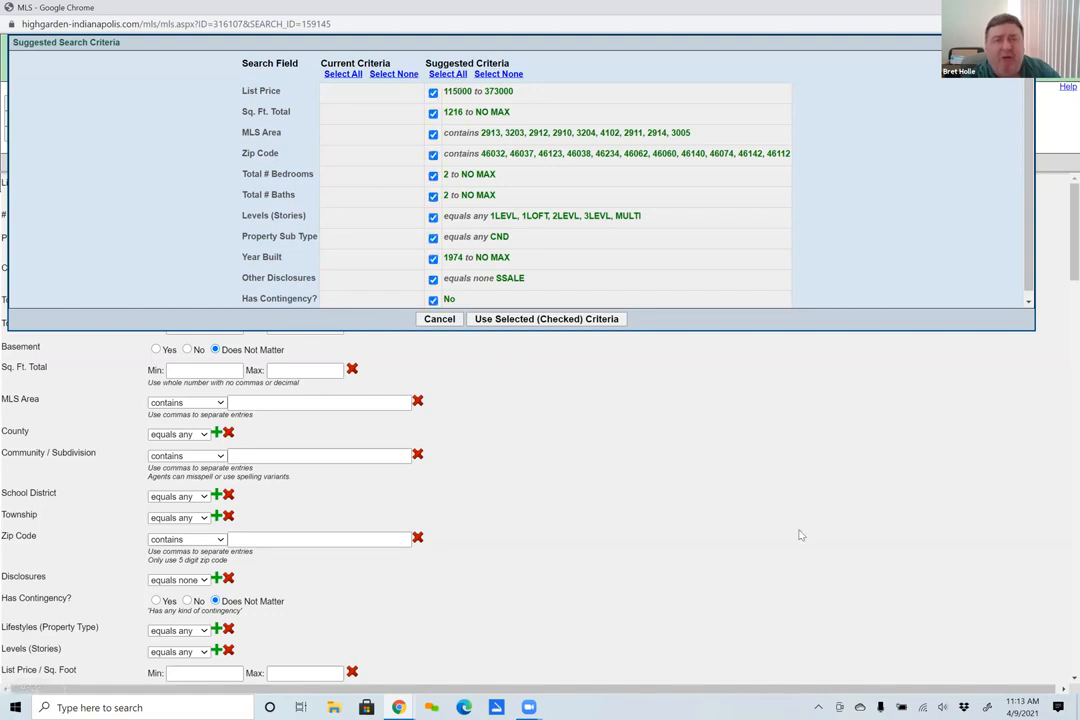
click(433, 155)
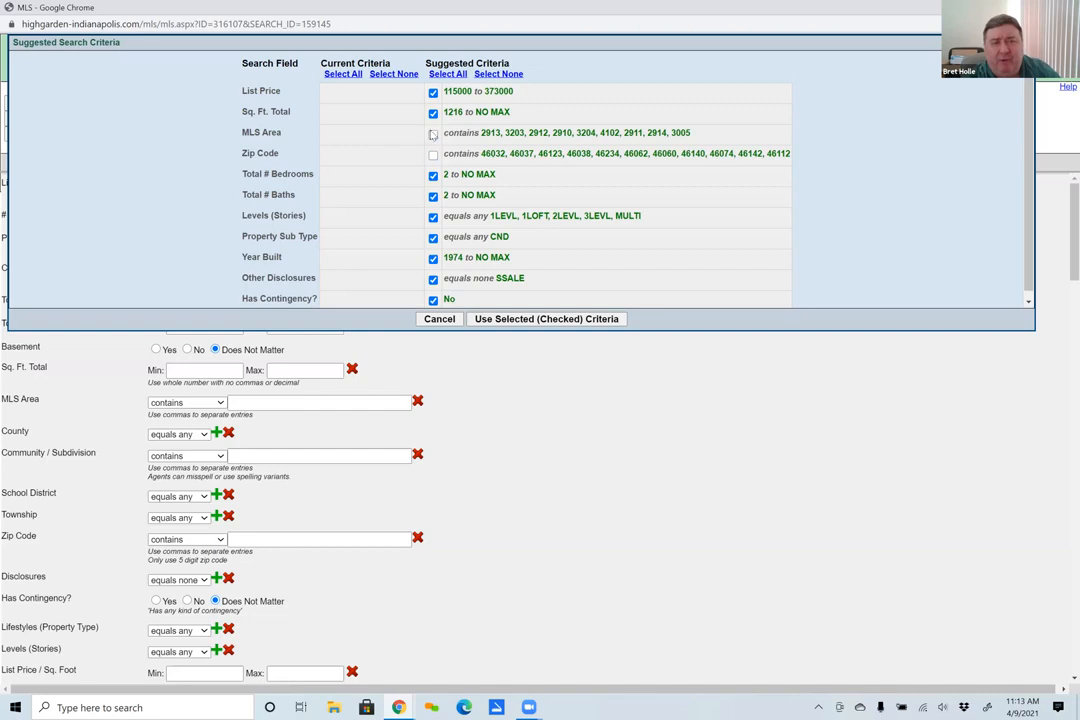
click(433, 217)
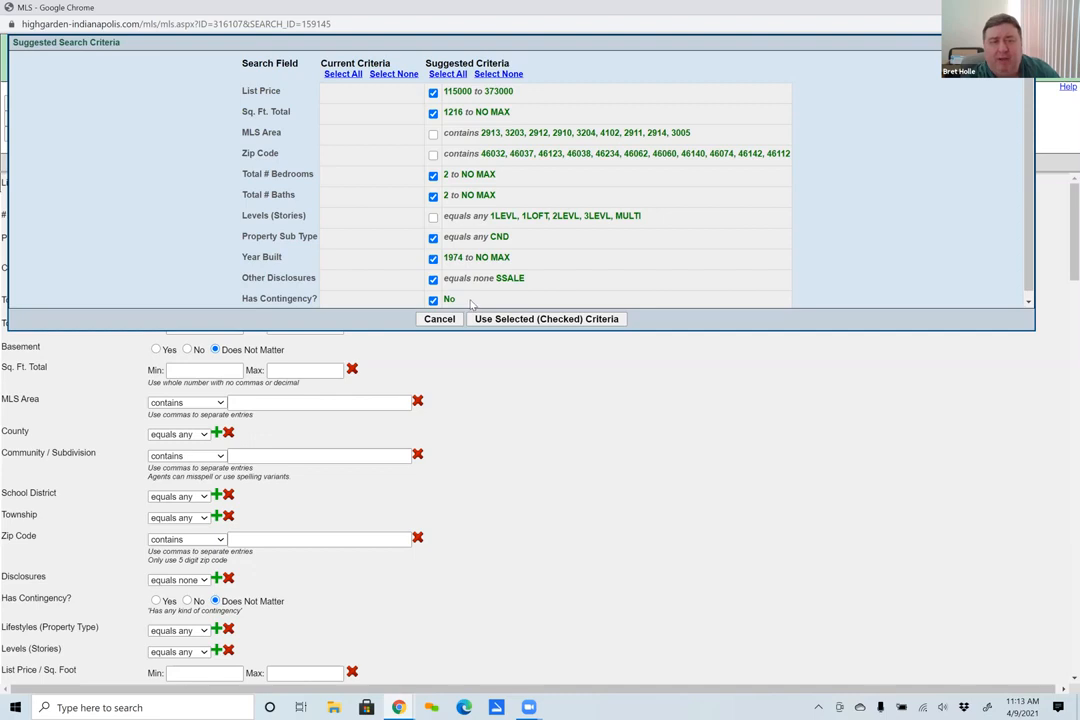
click(433, 113)
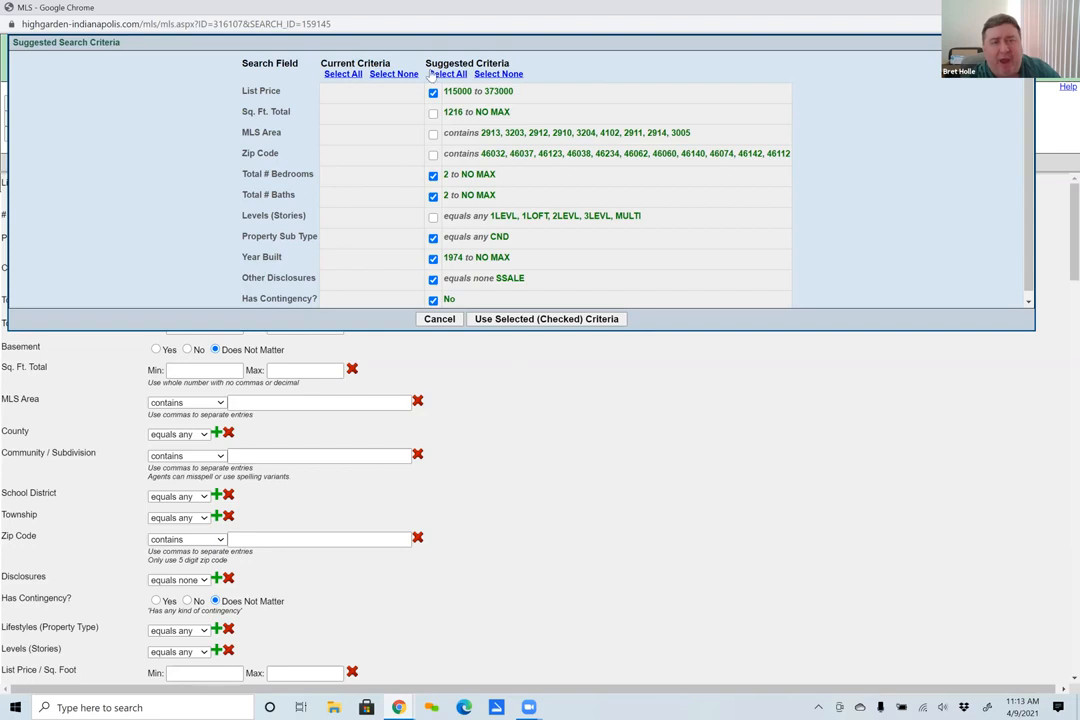
click(559, 320)
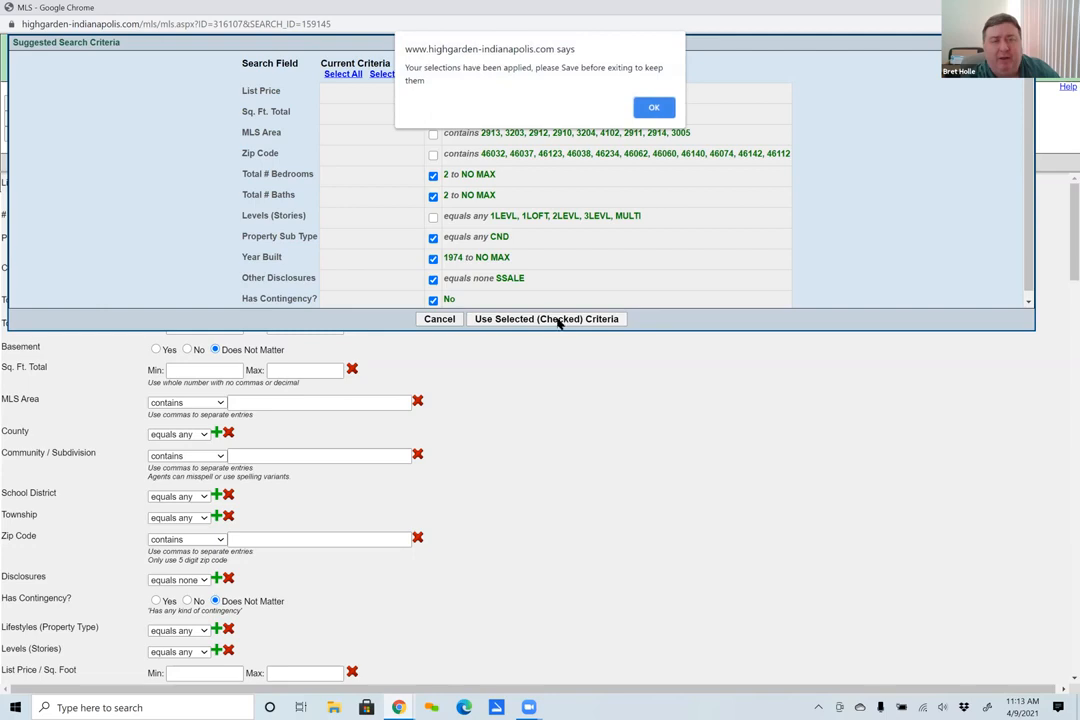
click(656, 107)
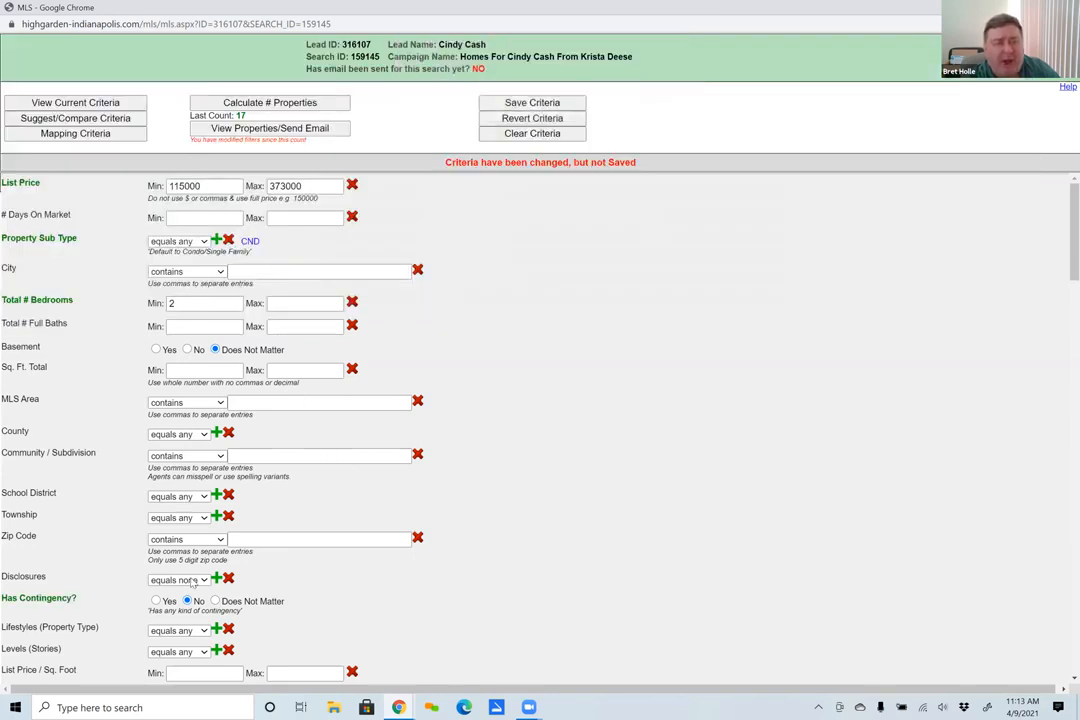
click(268, 104)
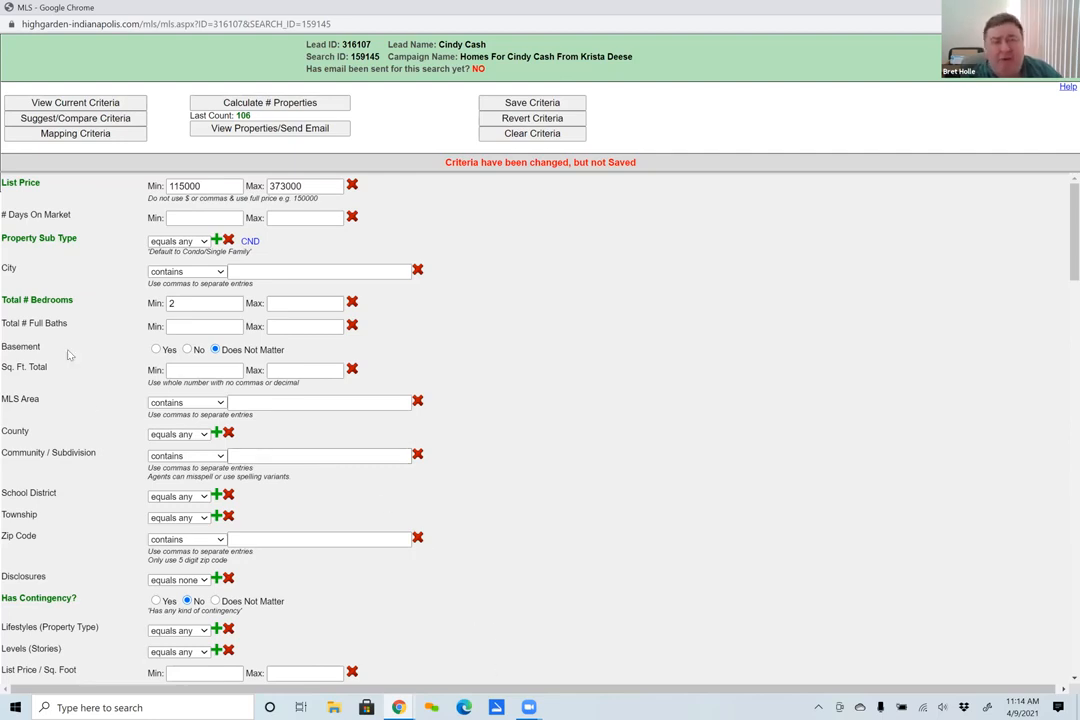
- Set the list price range to 200000–250000 and the minimum total bedrooms to 3
double_click(186, 186)
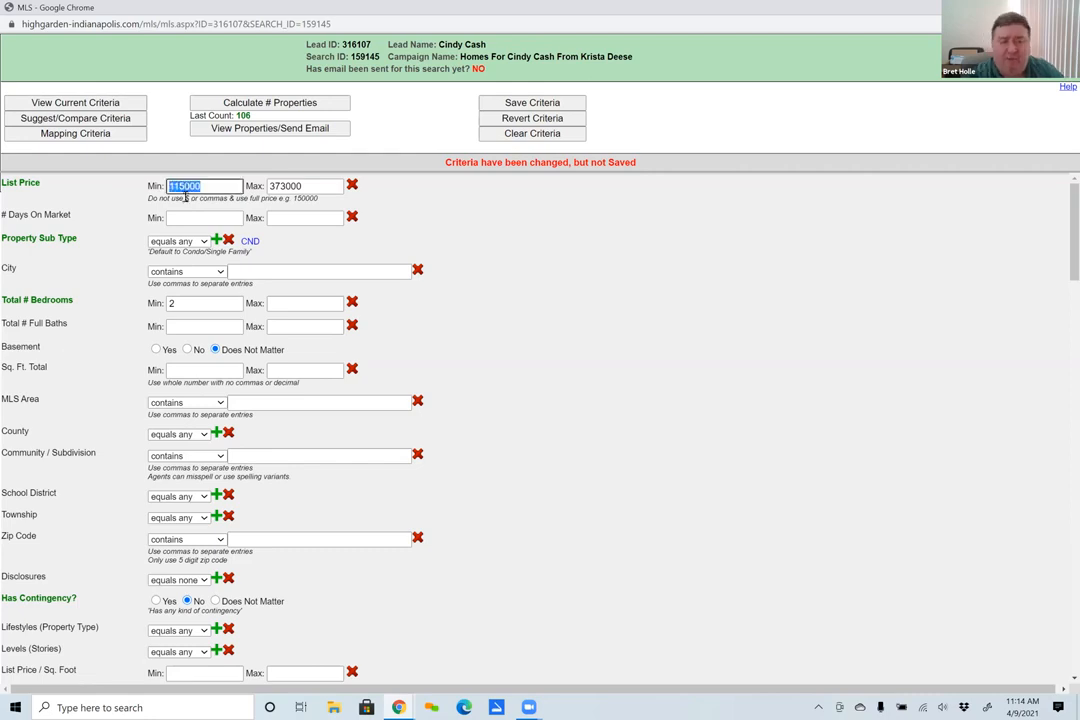
text(200000)
double_click(288, 185)
text(250000)
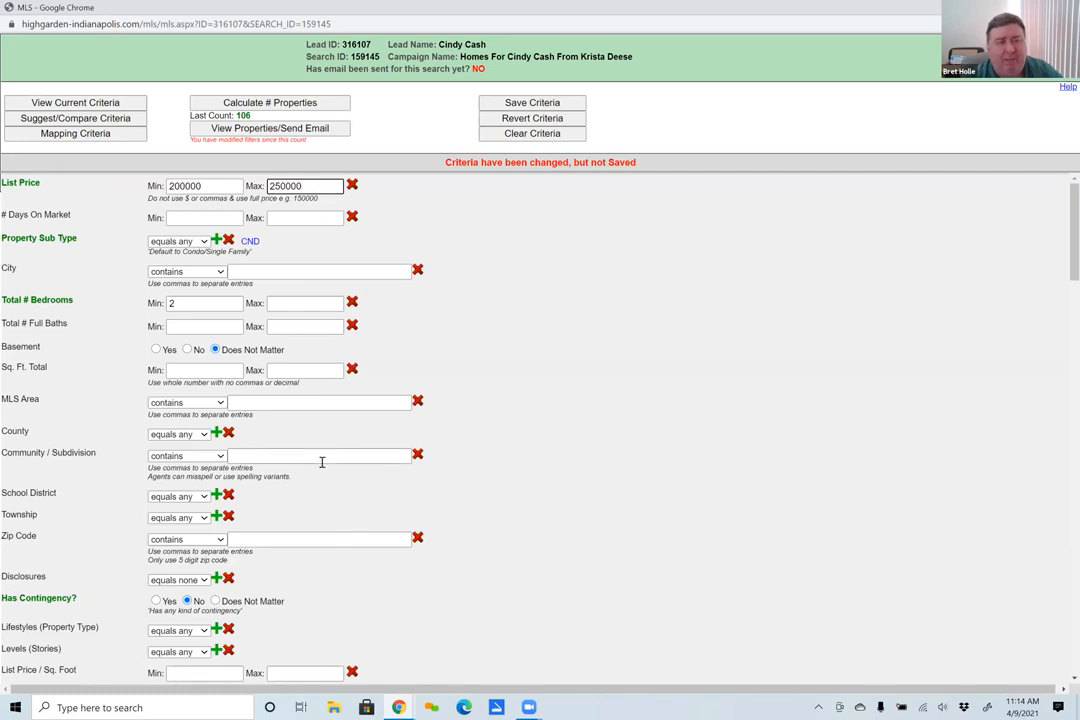
scroll(335, 455, down, 1)
scroll(336, 462, down, 2)
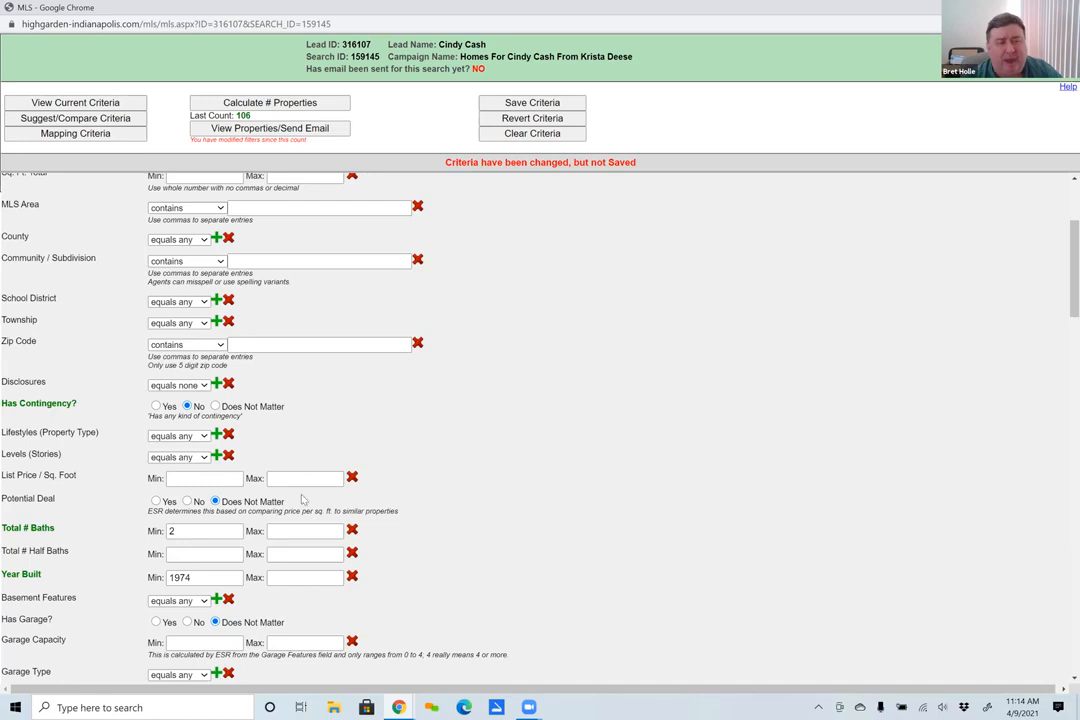
scroll(303, 499, up, 2)
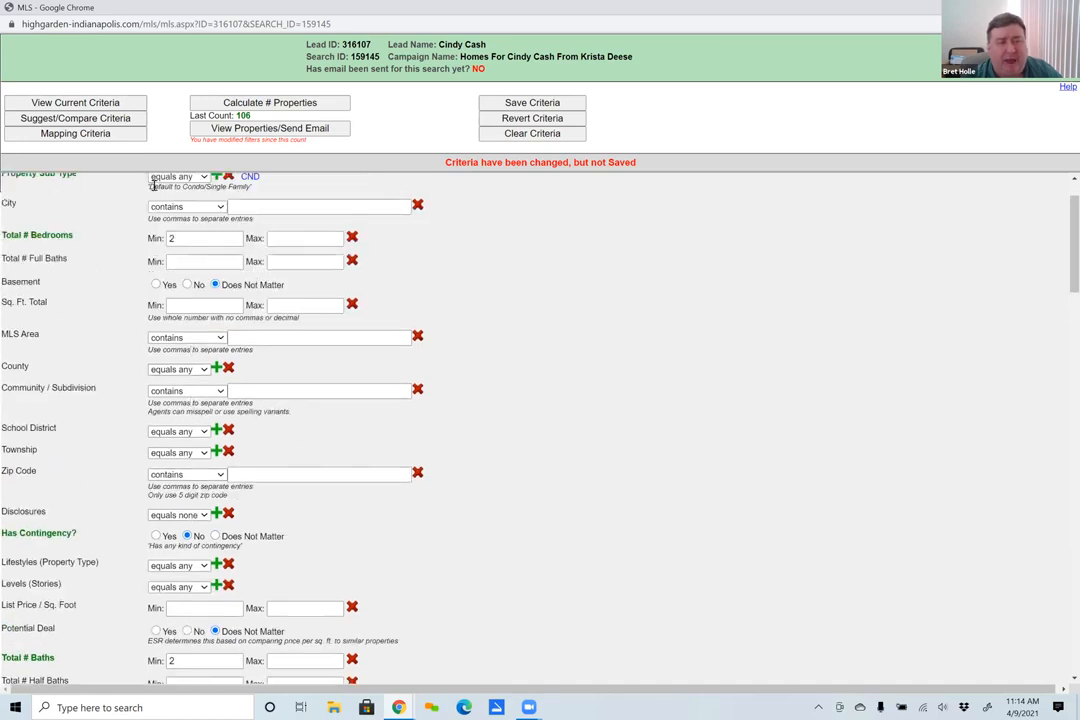
double_click(176, 241)
text(3)
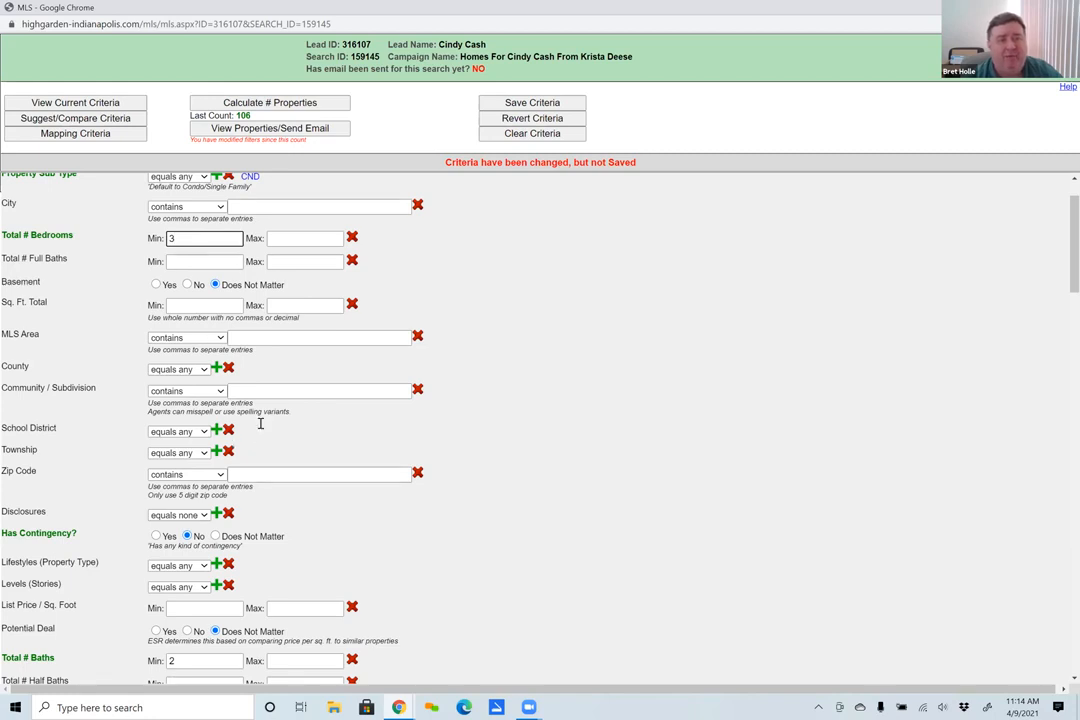
- Recalculate the number of matching properties and look through their preview
click(267, 102)
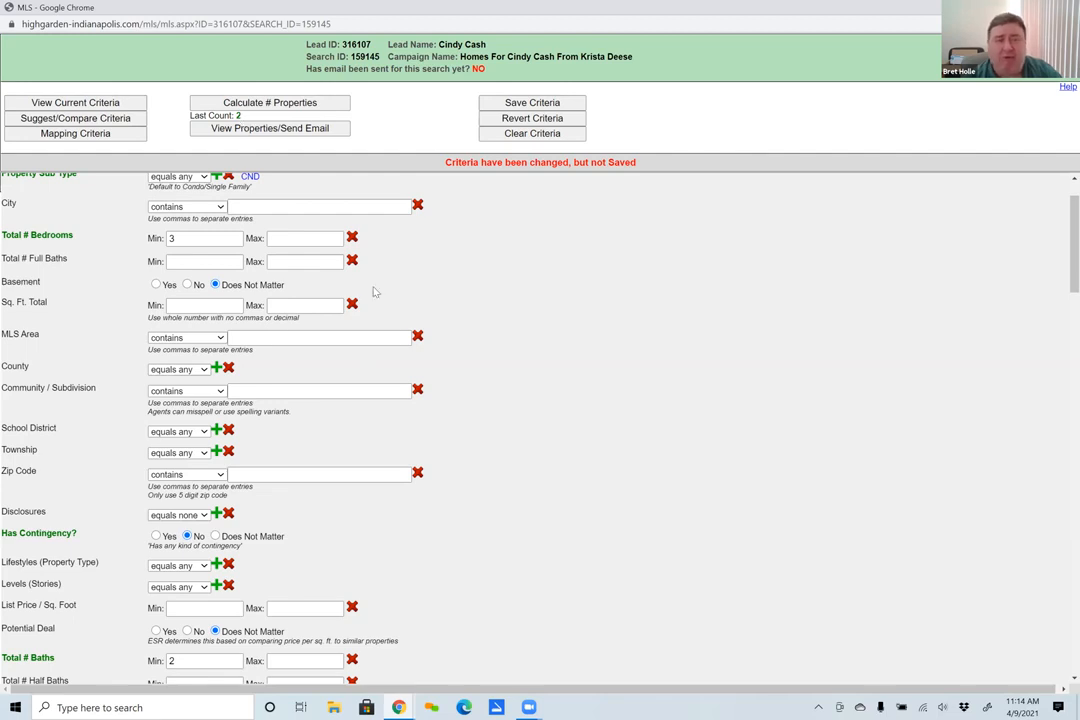
click(269, 126)
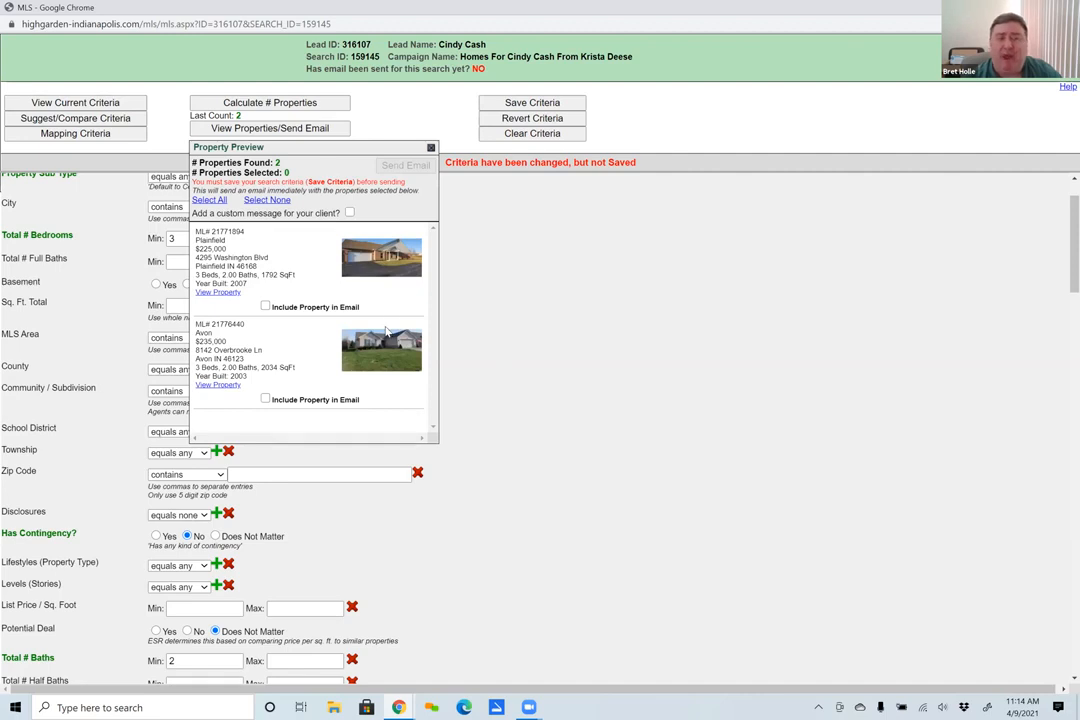
click(431, 148)
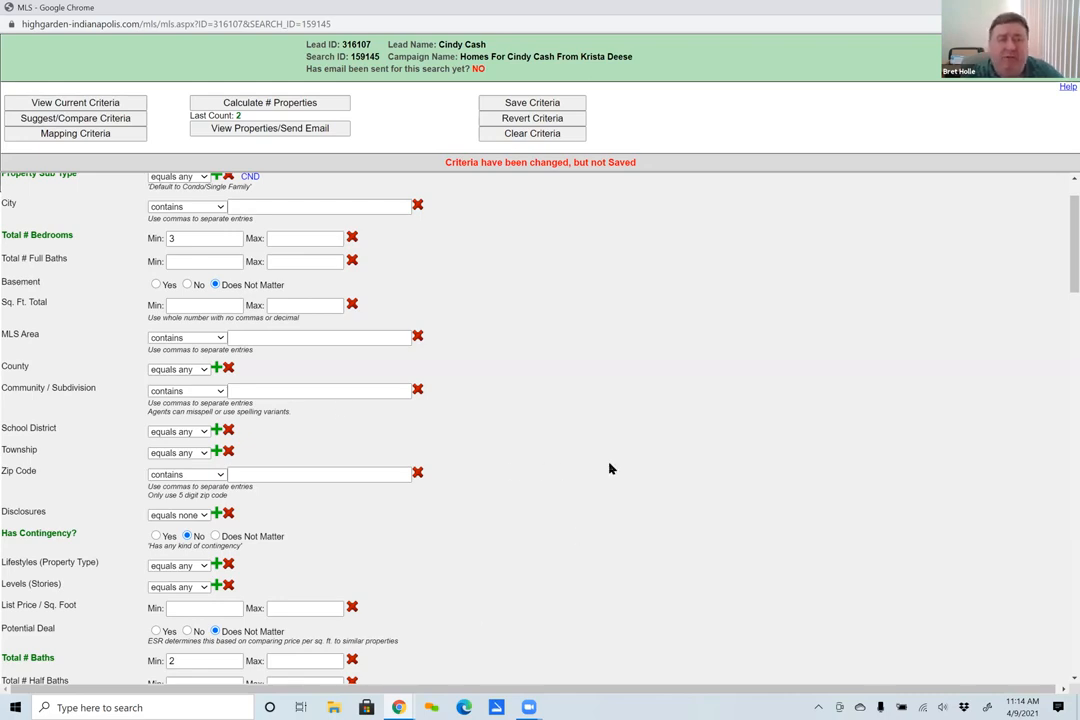
- Clear all search criteria and set the maximum list price to 300000
click(533, 137)
scroll(489, 530, up, 1)
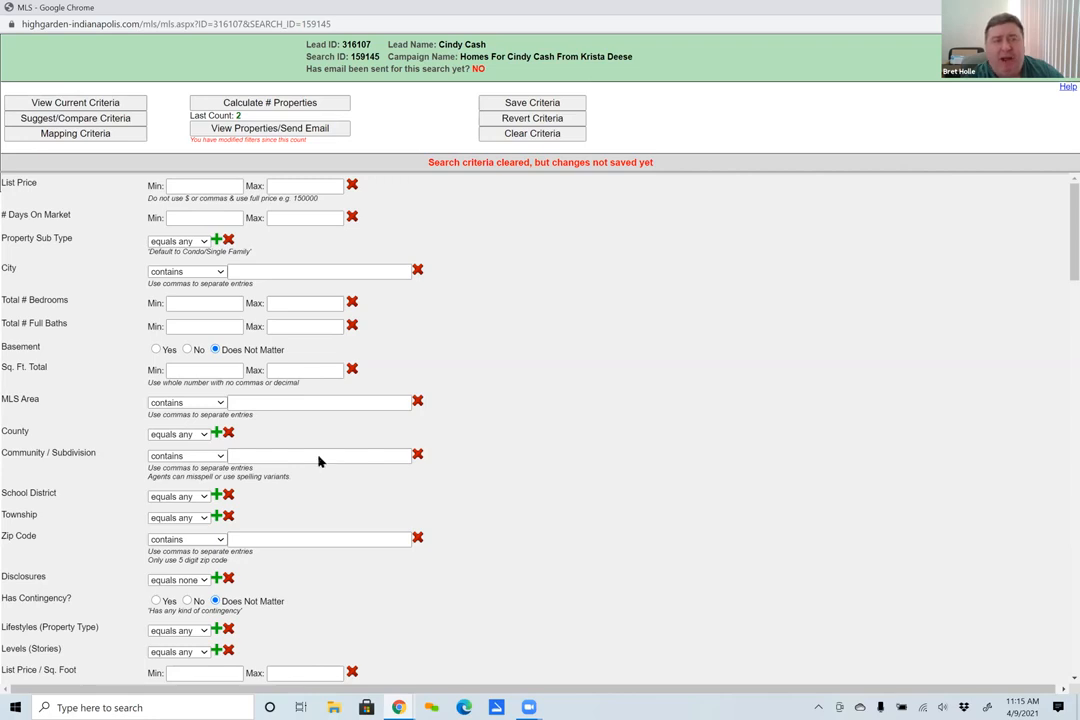
click(285, 187)
text(300000)
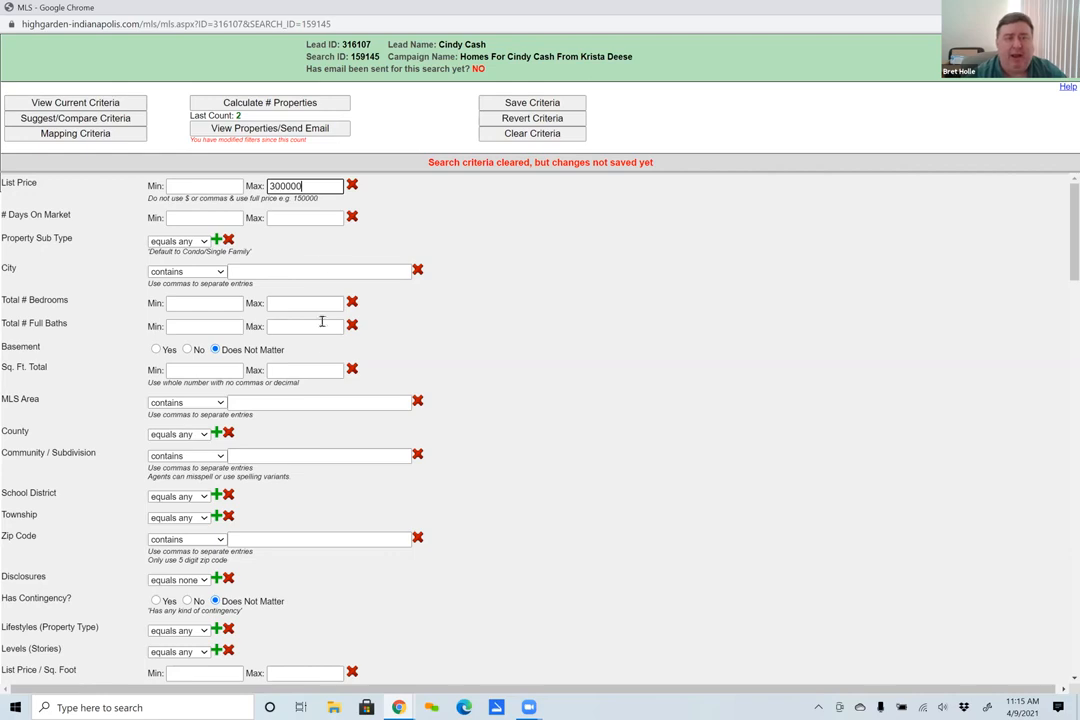
- Restrict the property sub type to CND - Condominium
click(216, 240)
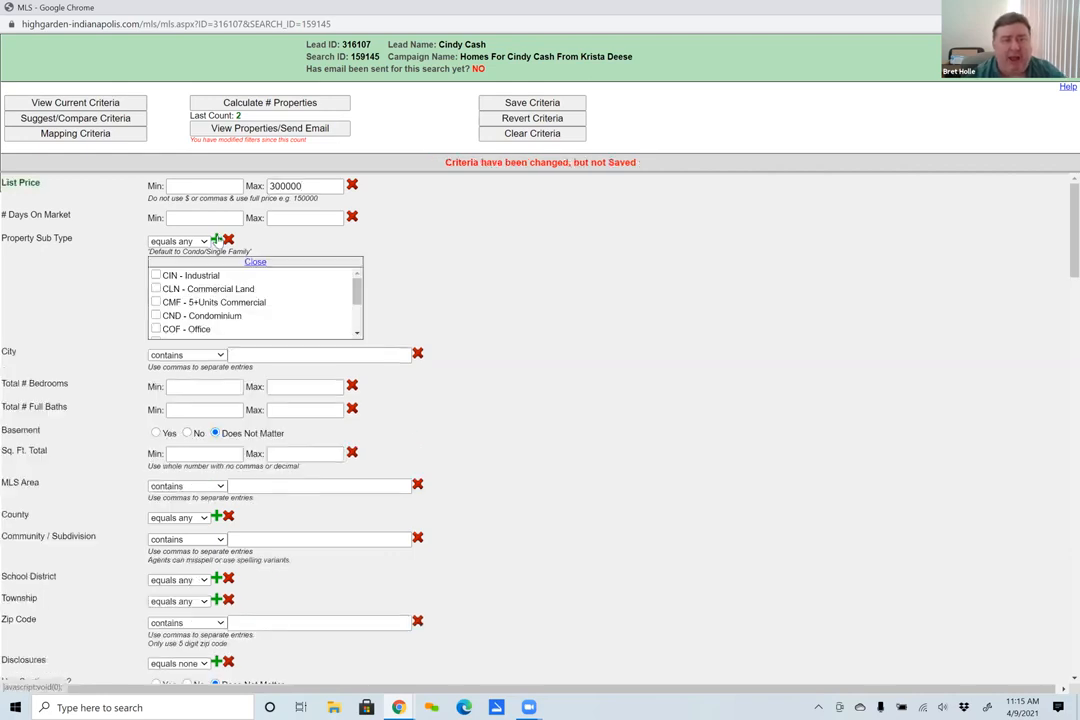
scroll(222, 305, down, 2)
scroll(221, 300, up, 2)
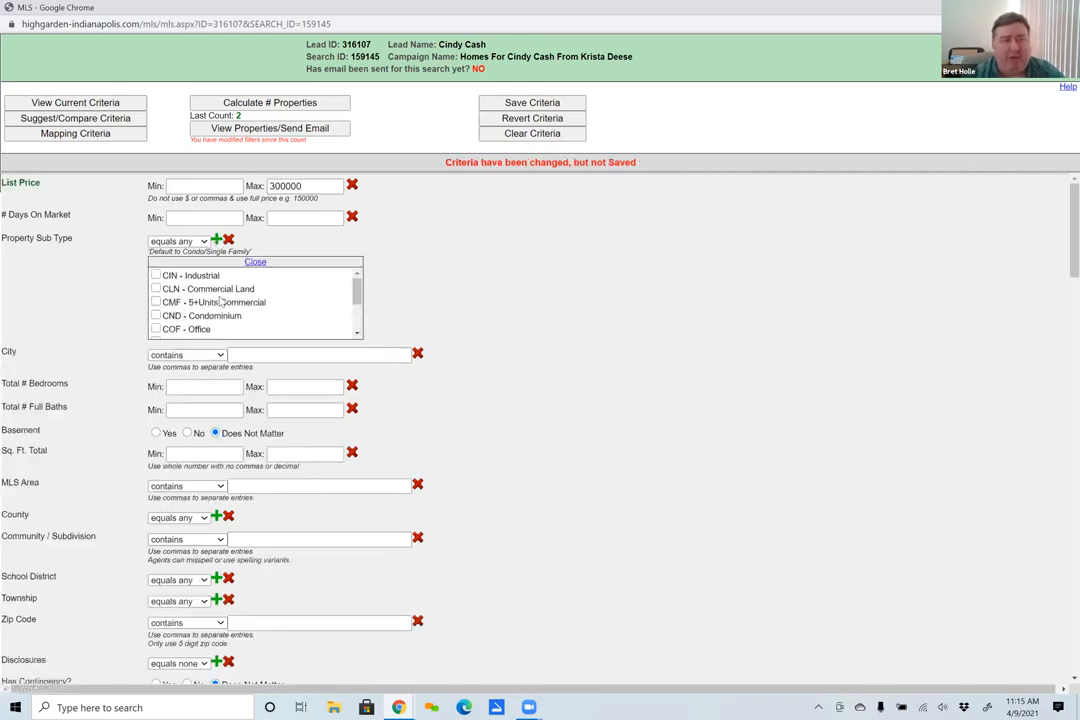
click(155, 315)
click(216, 236)
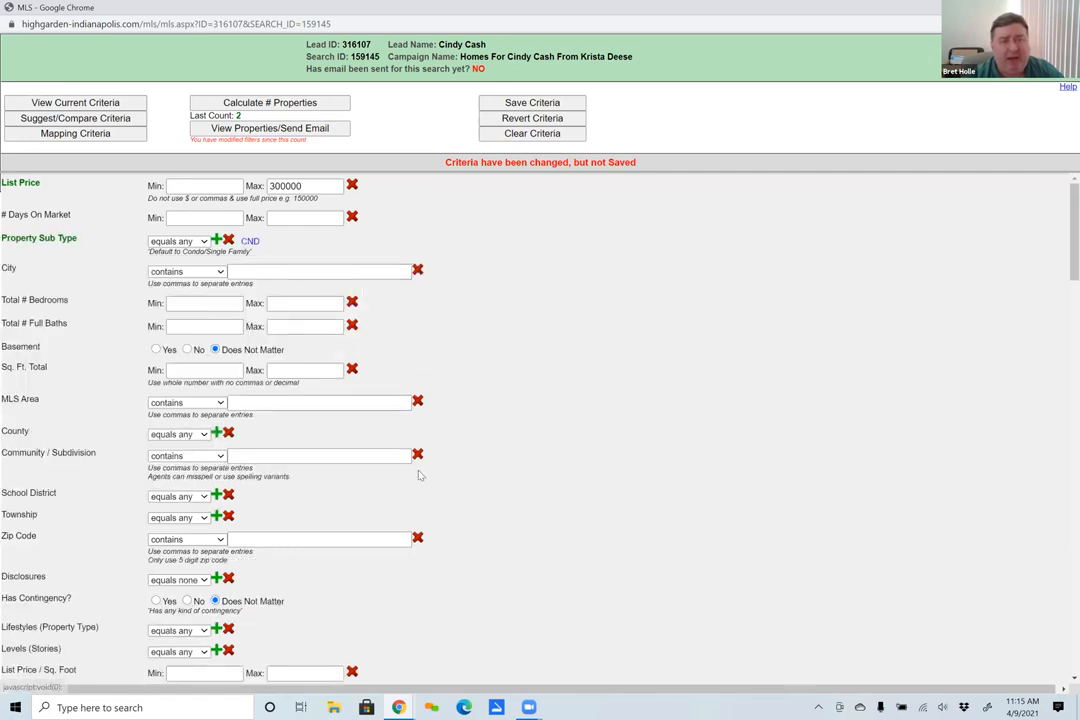
- Set the minimums to 2 bedrooms, 2 full baths and 1400 total square feet, and recalculate the number of properties
click(202, 304)
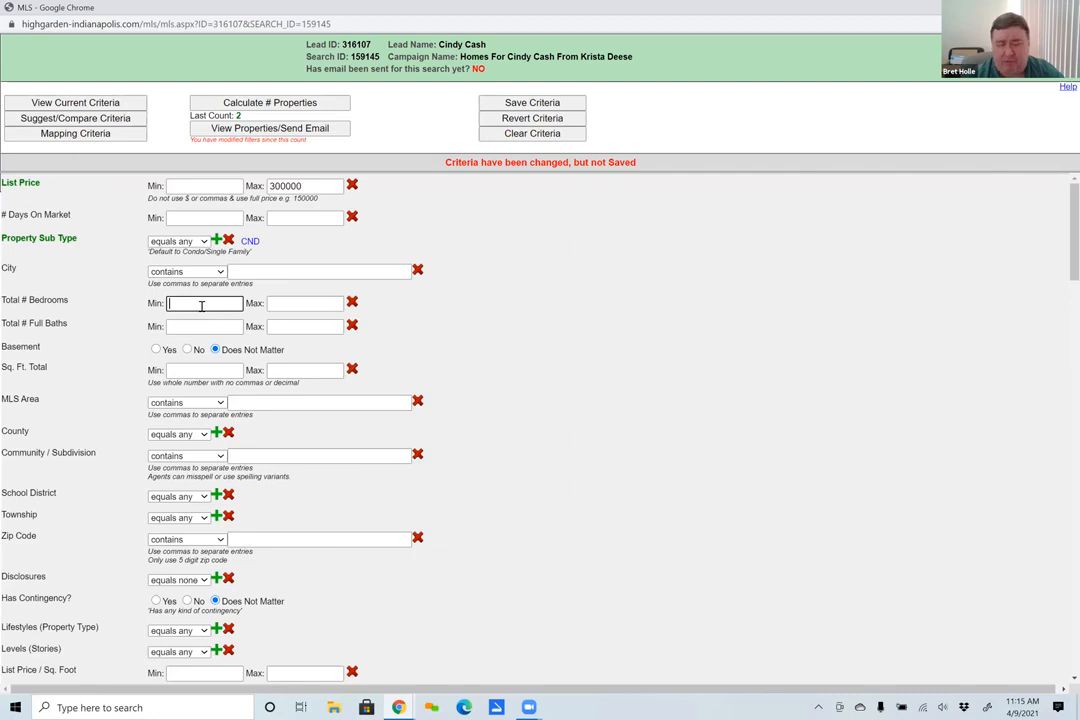
text(2)
click(200, 326)
text(2)
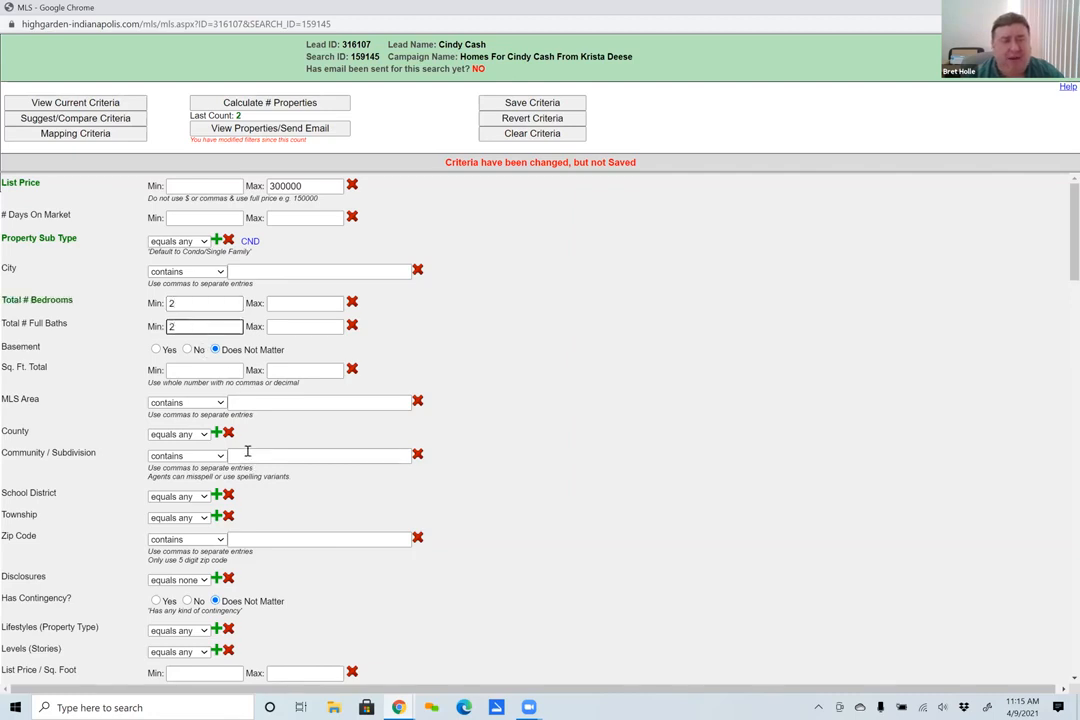
click(198, 370)
text(1400)
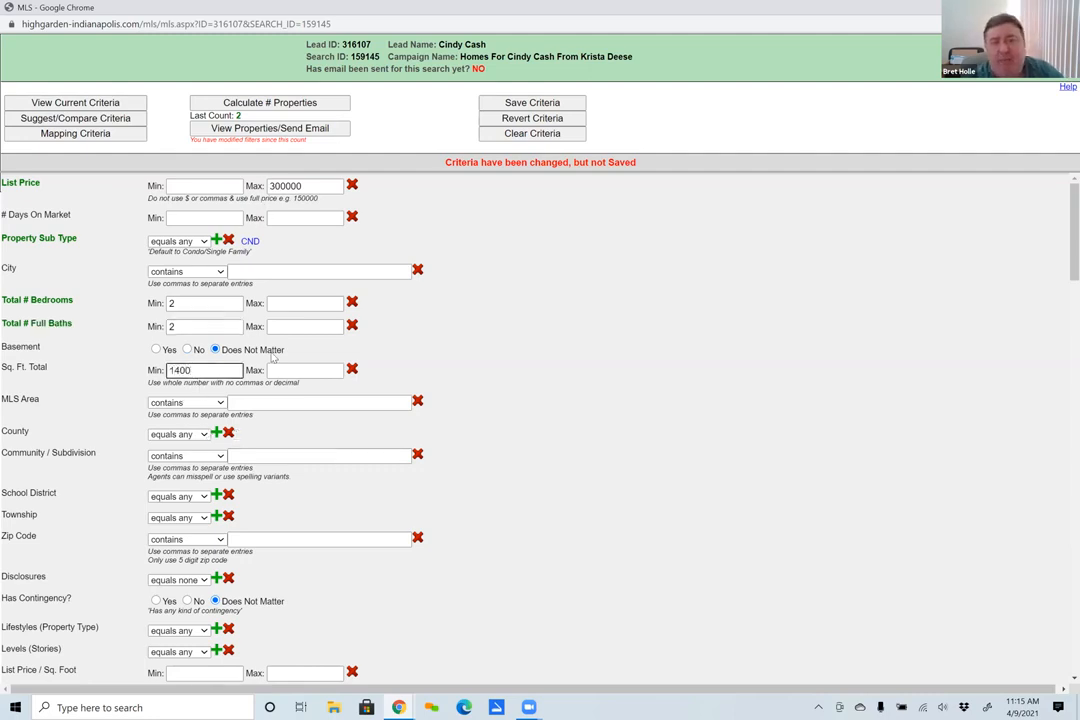
click(272, 104)
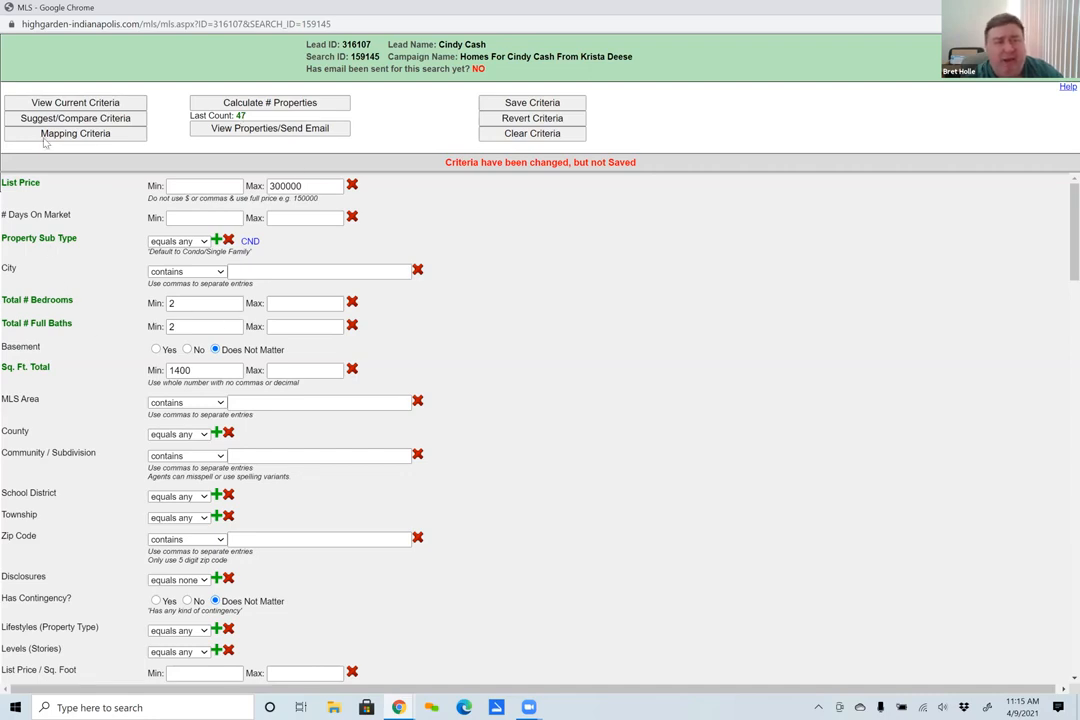
- Draw a circular search area with a radius of about 9.87 miles around Fishers in the mapping criteria and save it
click(72, 134)
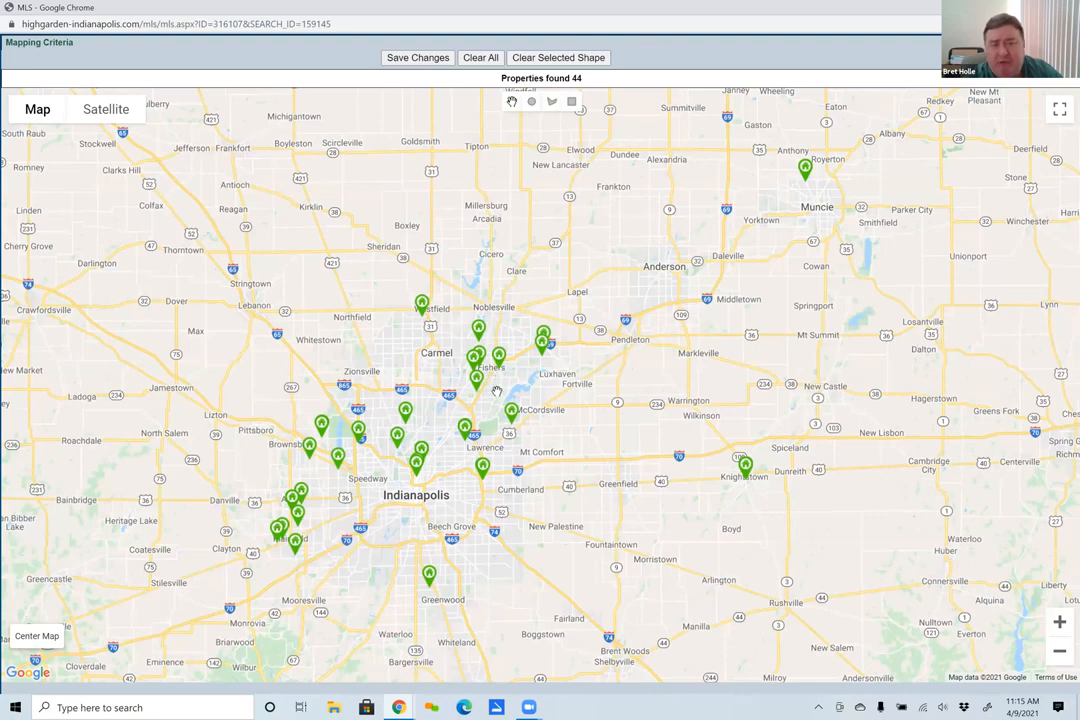
click(532, 103)
drag(491, 360, 578, 404)
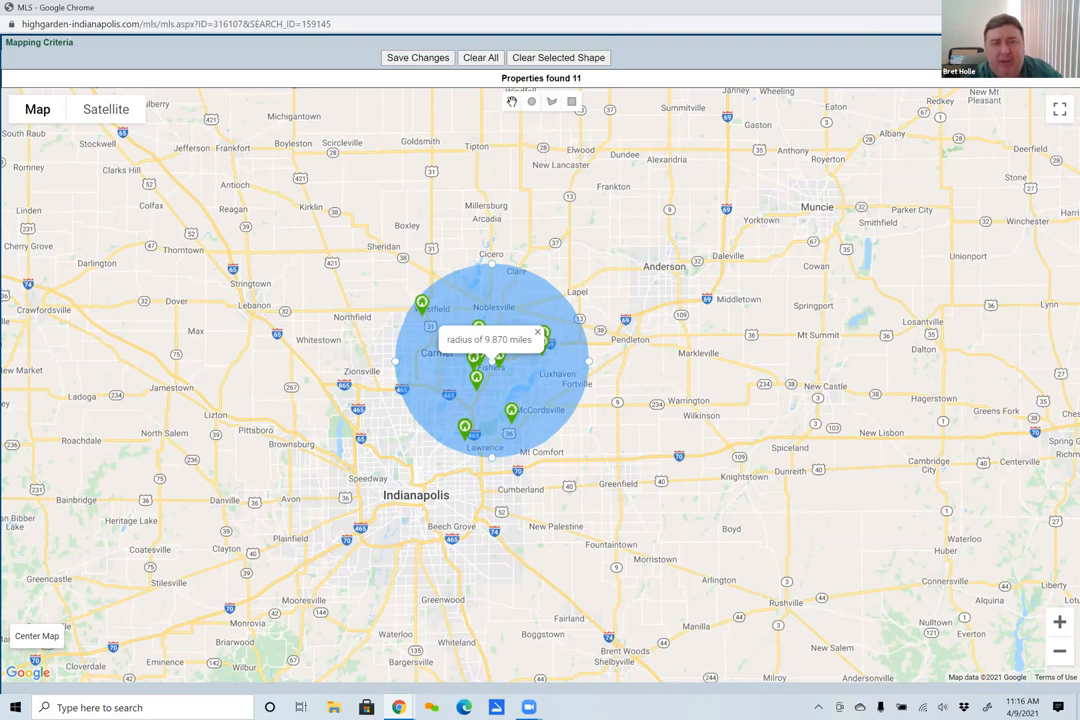
click(400, 57)
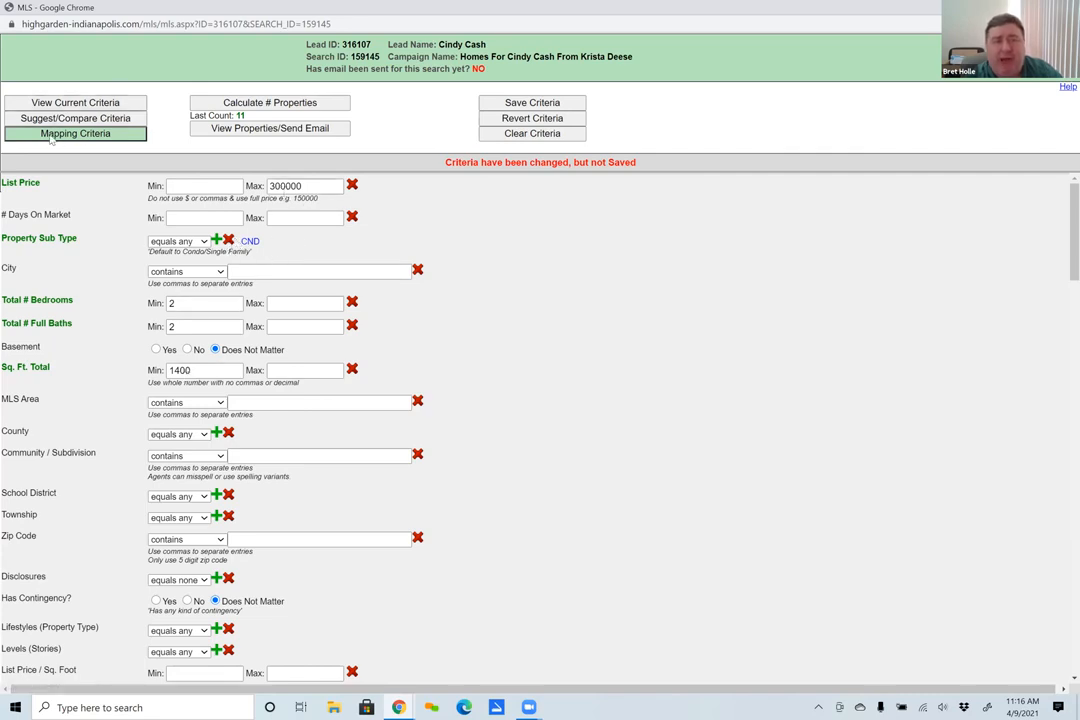
- Preview the properties inside the mapped area, select them all for the email, and close the preview without sending
click(266, 131)
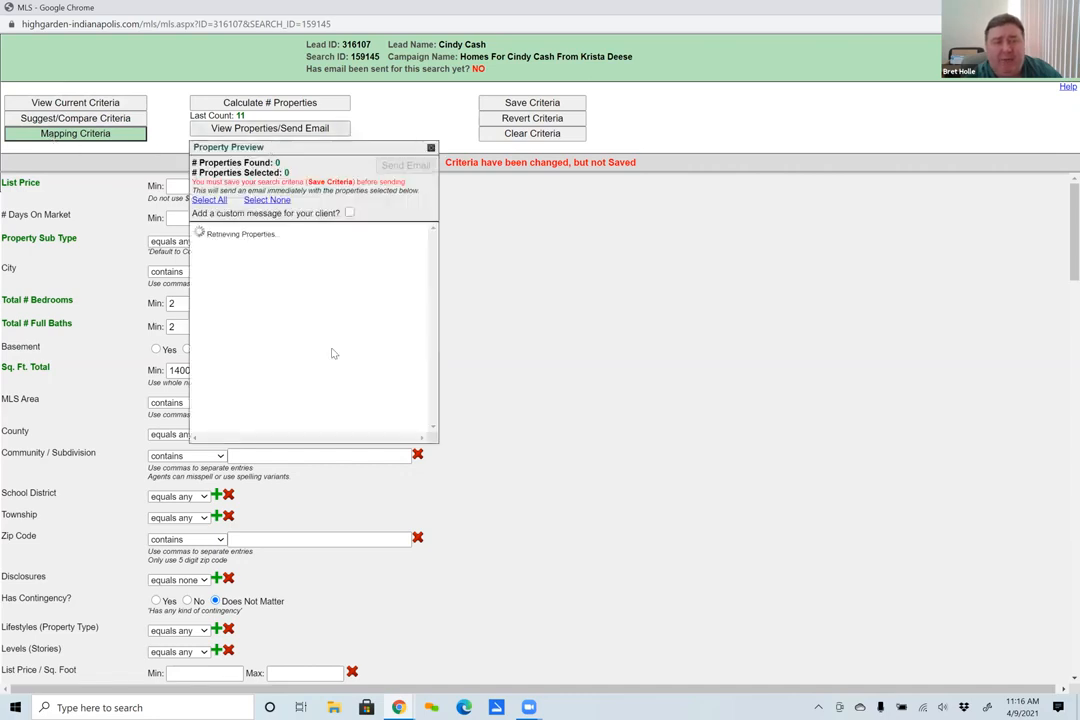
click(209, 199)
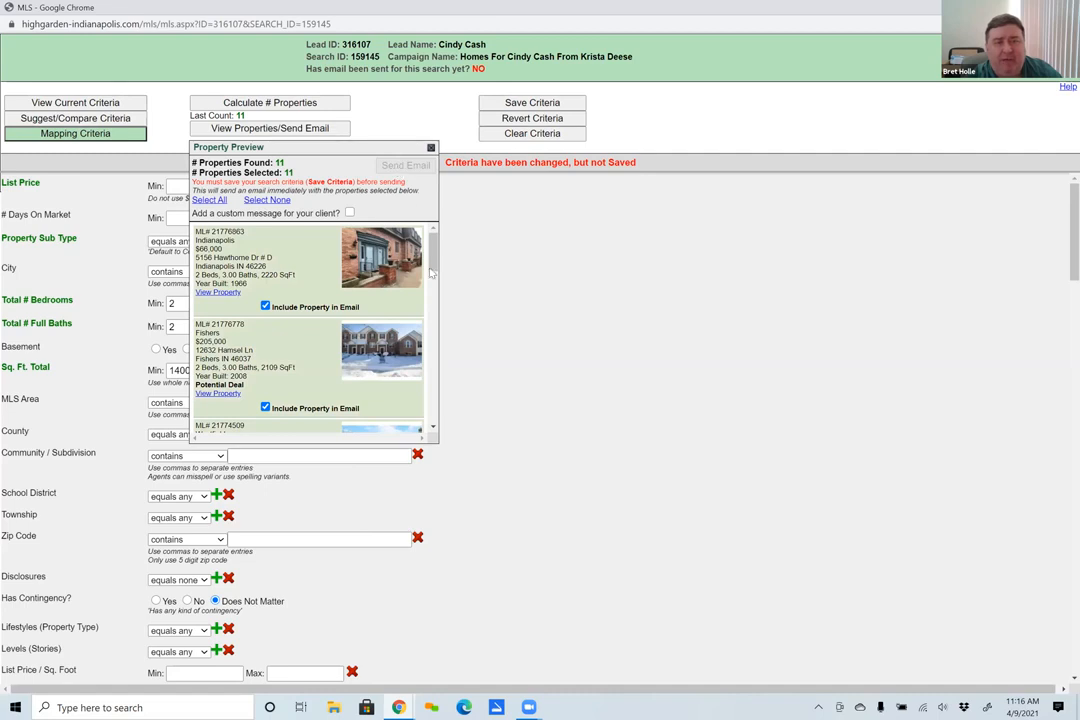
click(431, 149)
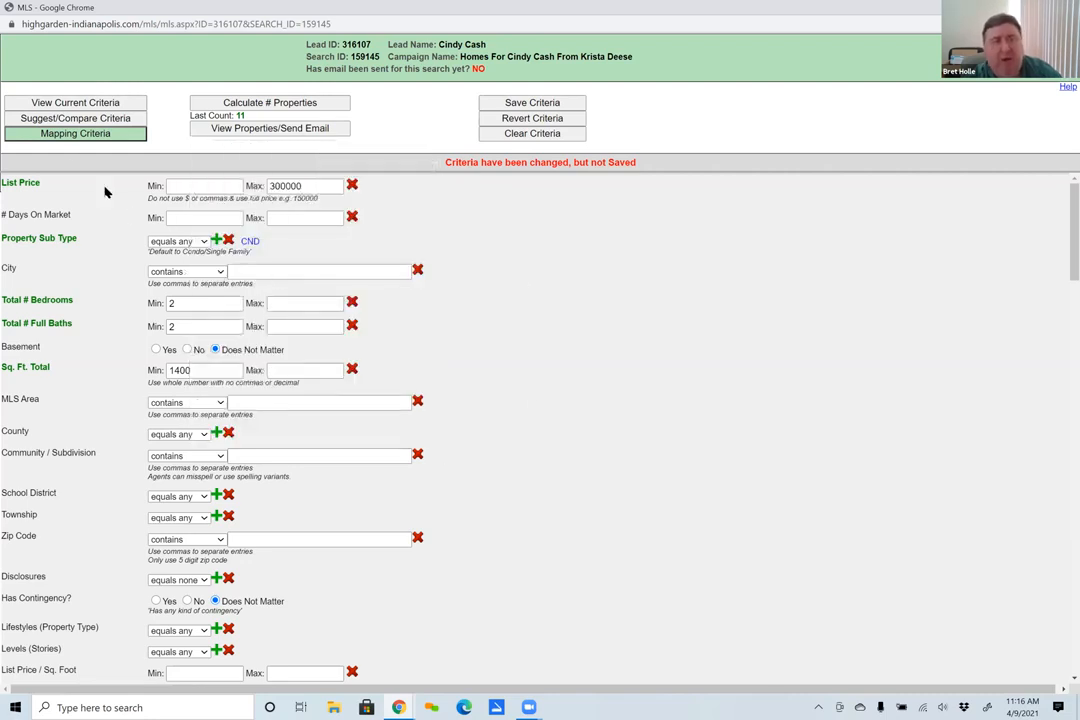
- Open the mapping criteria and clear the circular search area around Fishers from the map
click(50, 134)
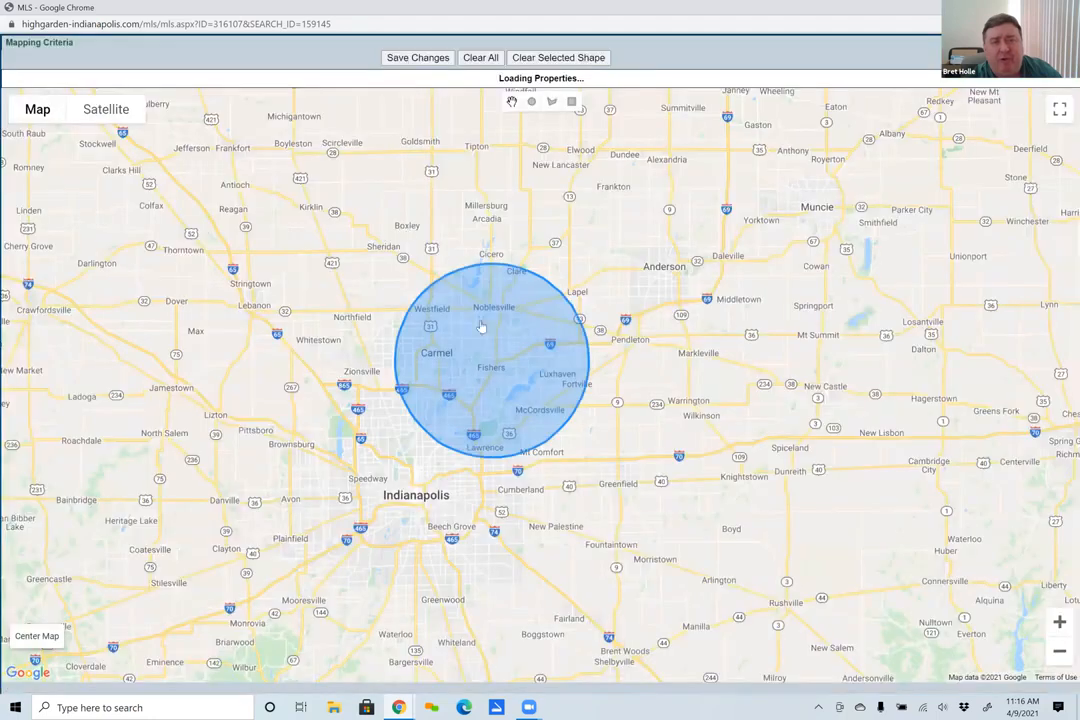
click(540, 62)
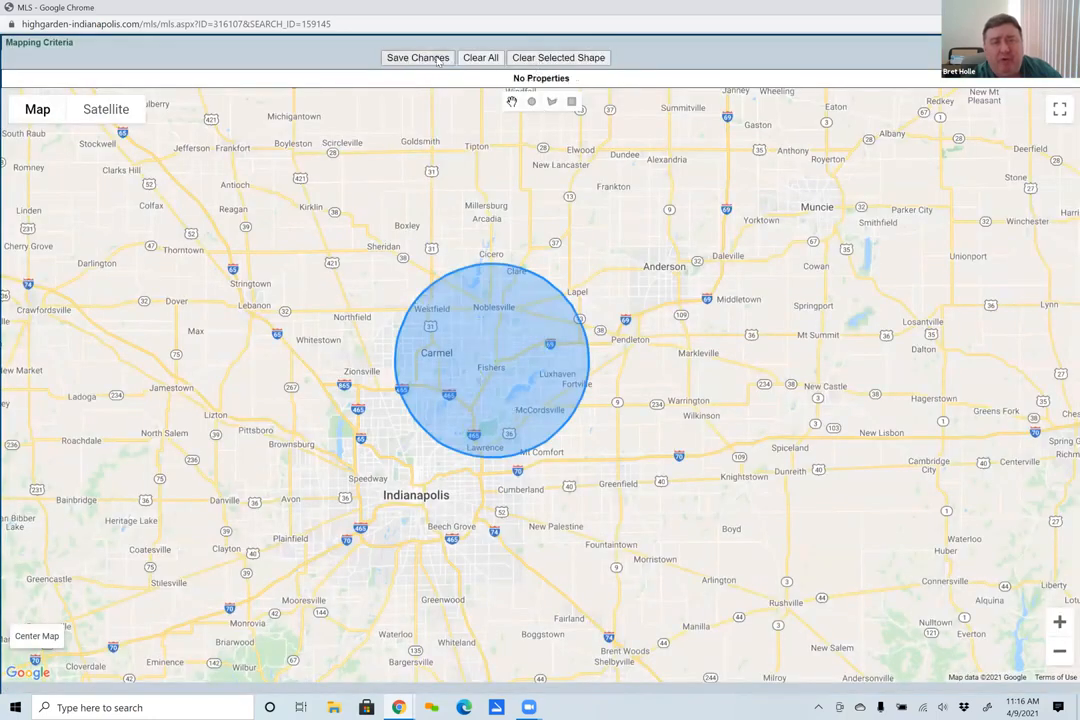
click(499, 300)
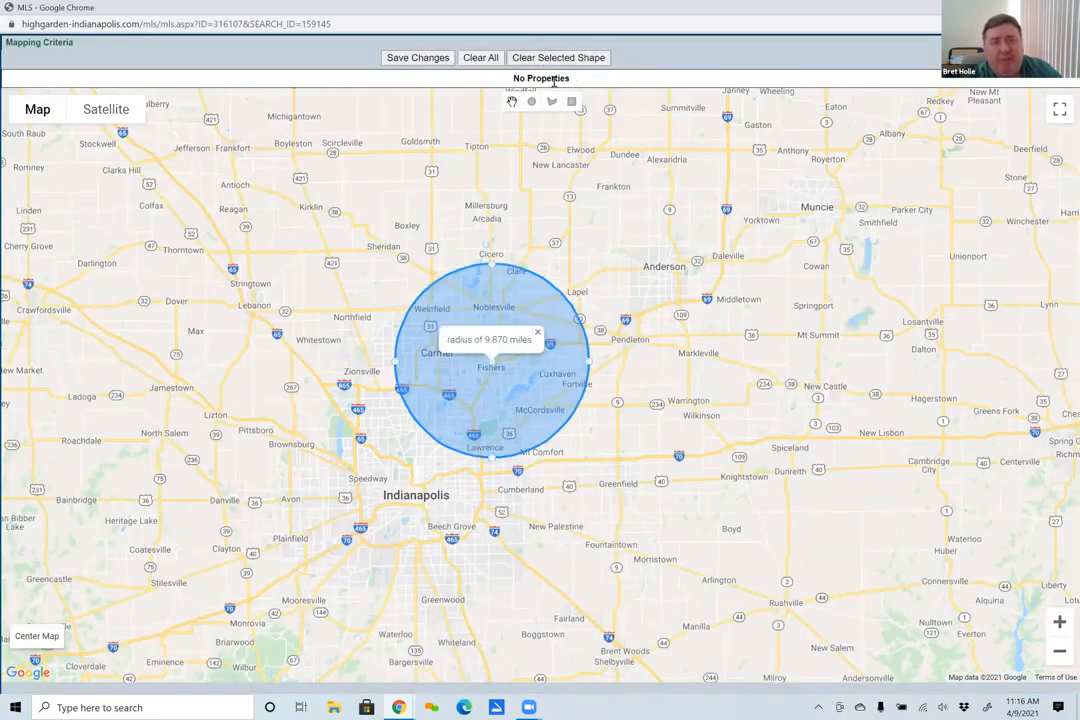
click(556, 60)
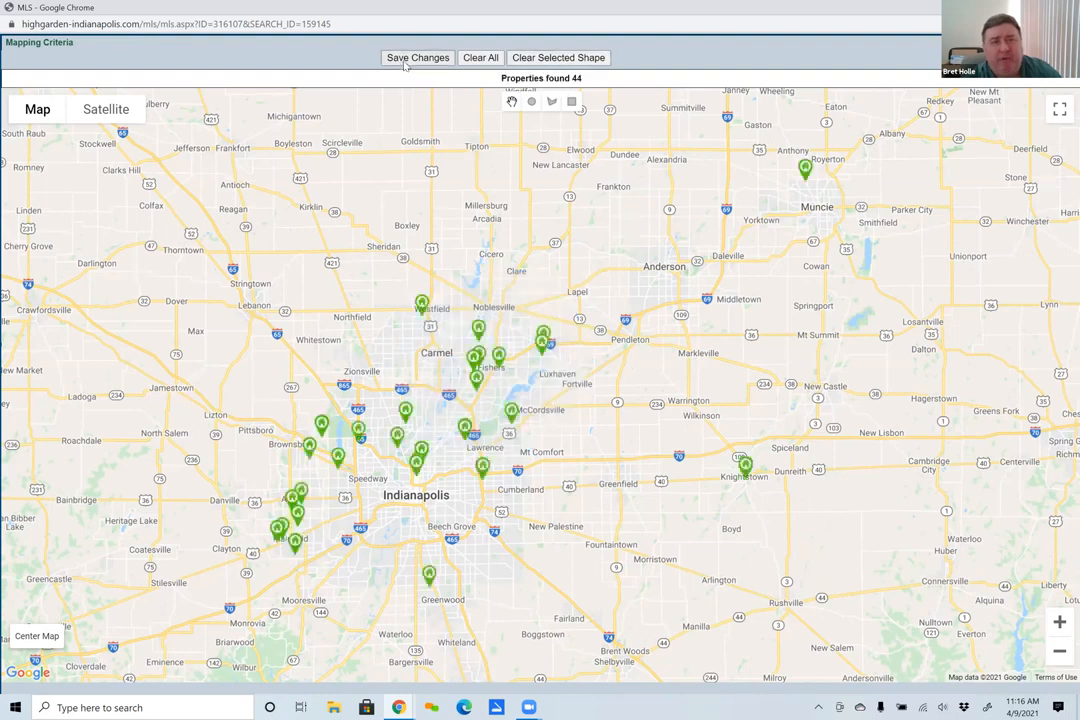
- Draw a rectangle over Fishers and Noblesville and a circle of about 23.37 miles radius west of Indianapolis, and clear both shapes
click(571, 103)
drag(427, 270, 579, 430)
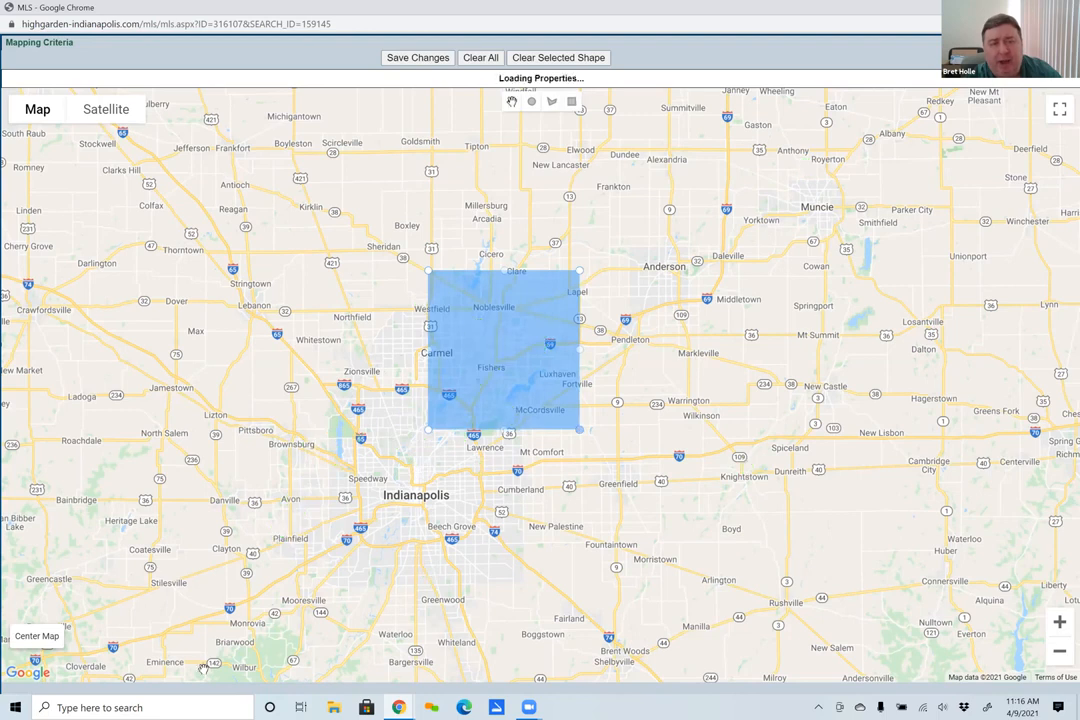
click(532, 103)
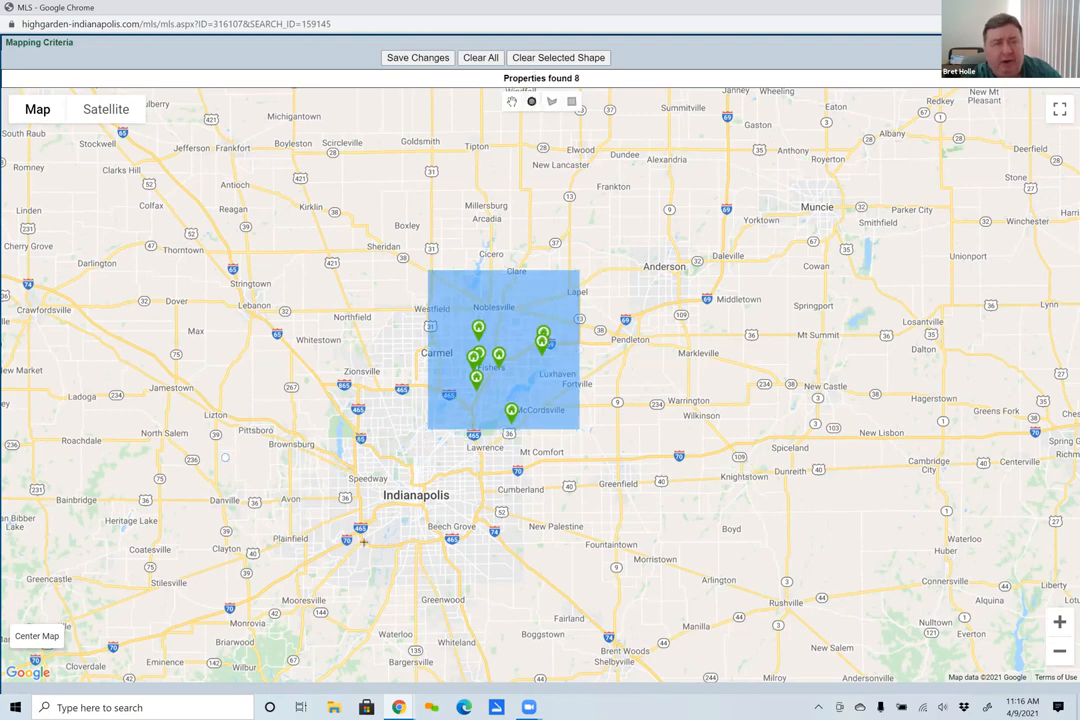
drag(225, 457, 455, 457)
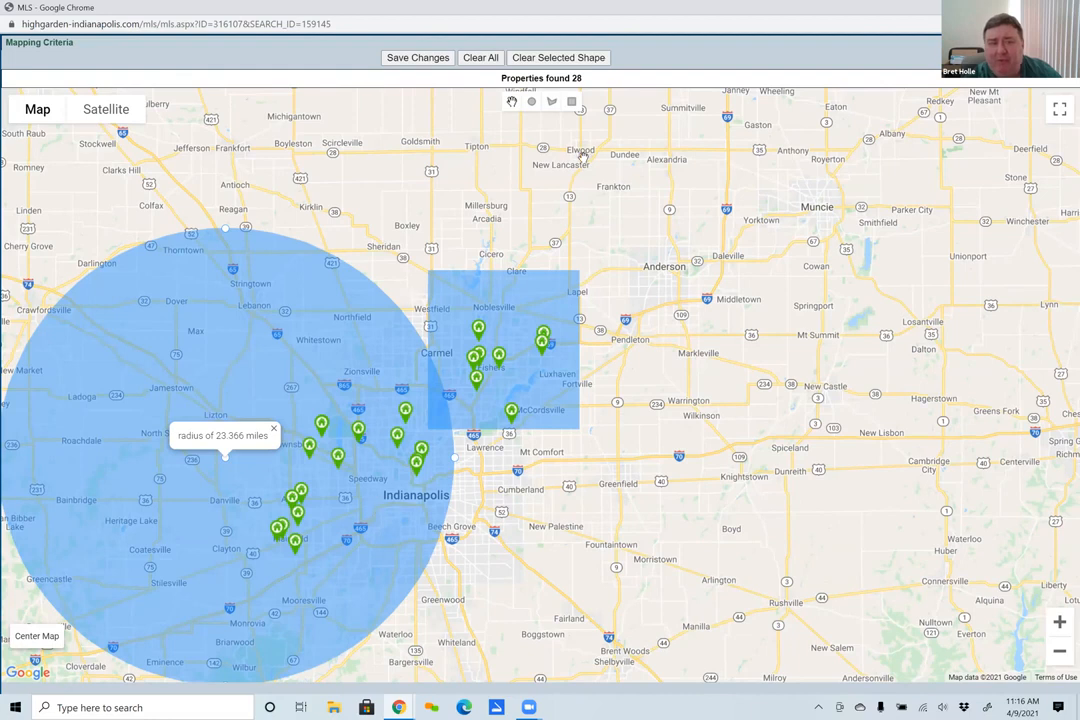
click(522, 58)
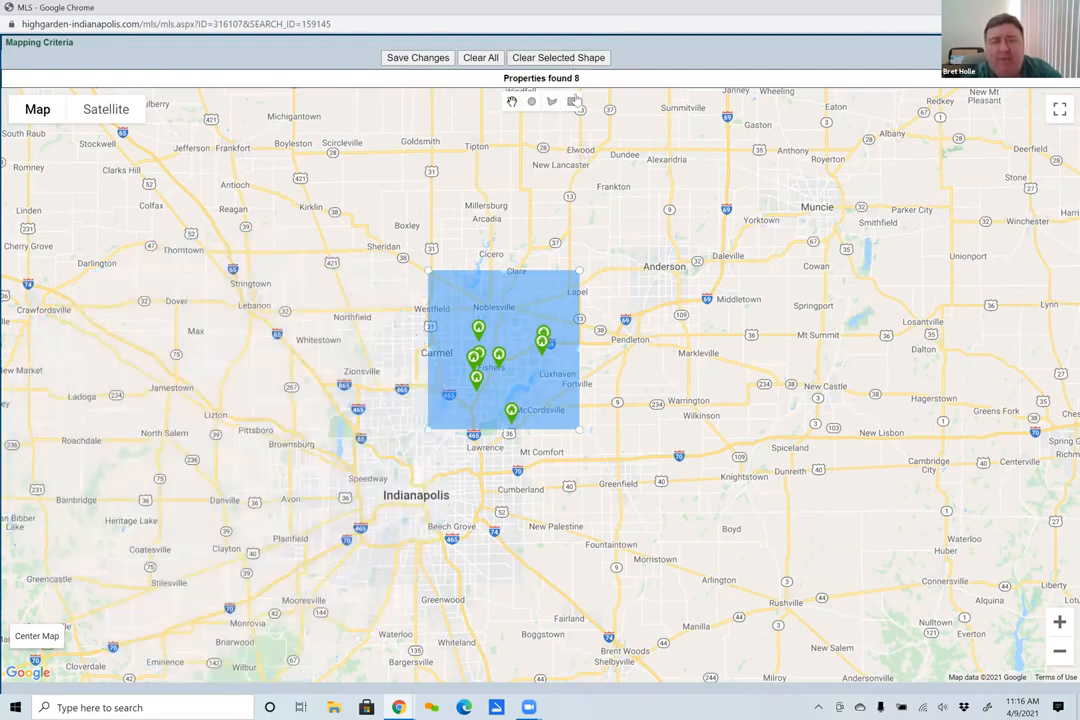
click(481, 57)
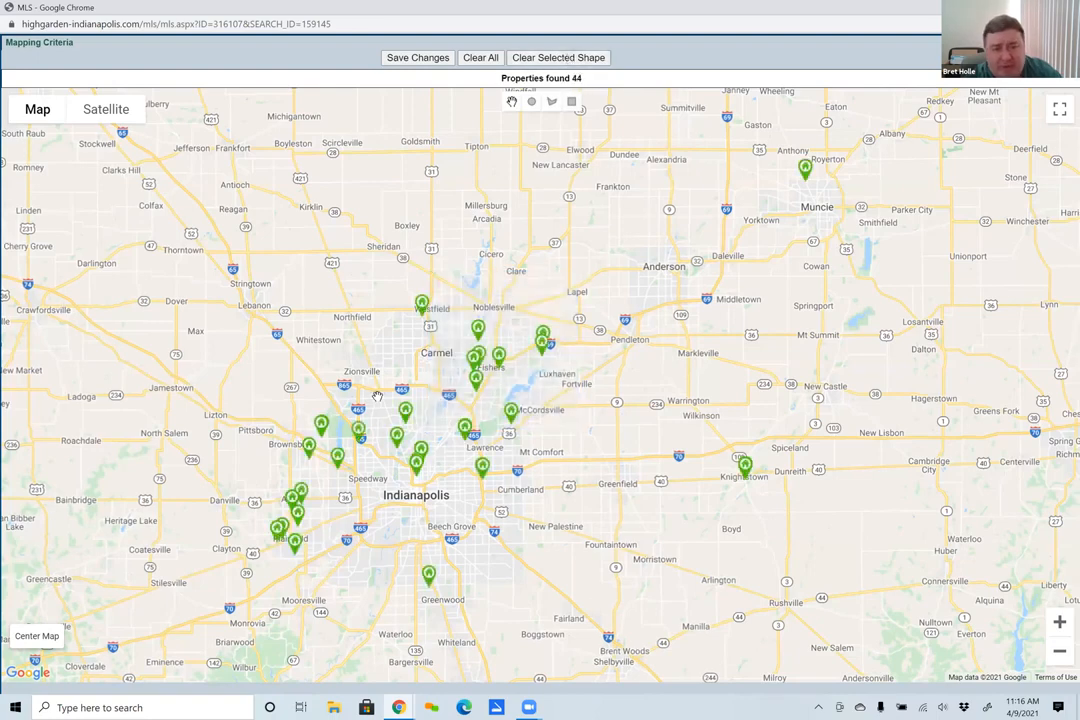
- Draw a rectangle between W 86th St, W 79th St, Township Line Rd and Ditch Rd, clear it, and close the map without saving
scroll(377, 397, up, 2)
scroll(377, 397, up, 4)
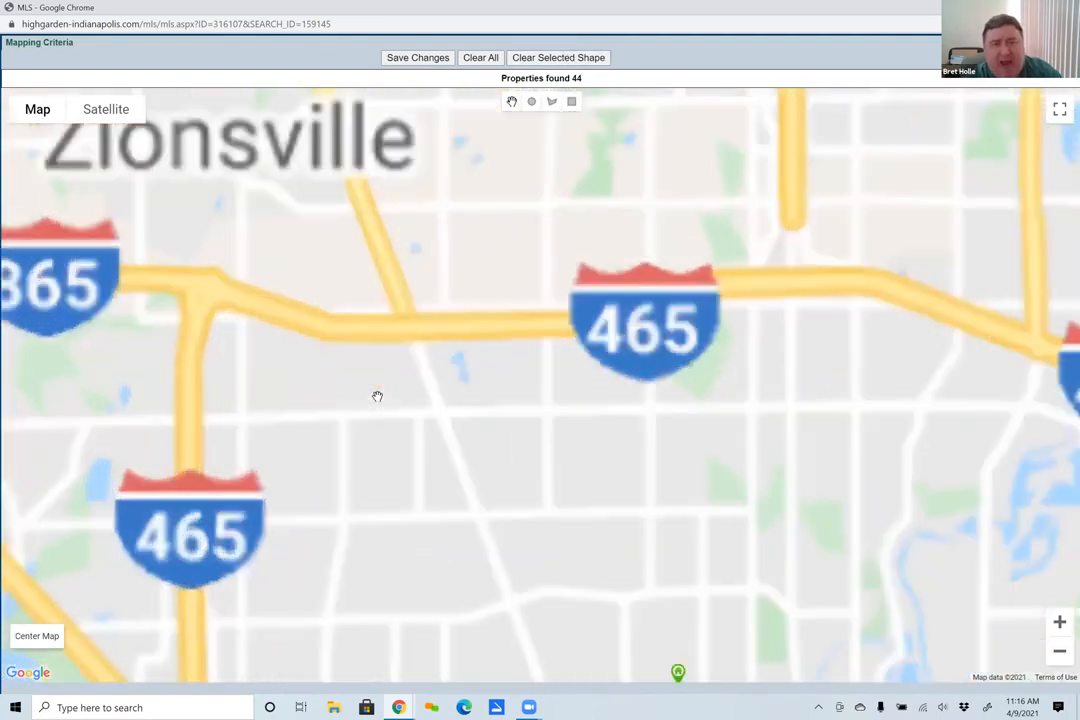
scroll(563, 490, up, 2)
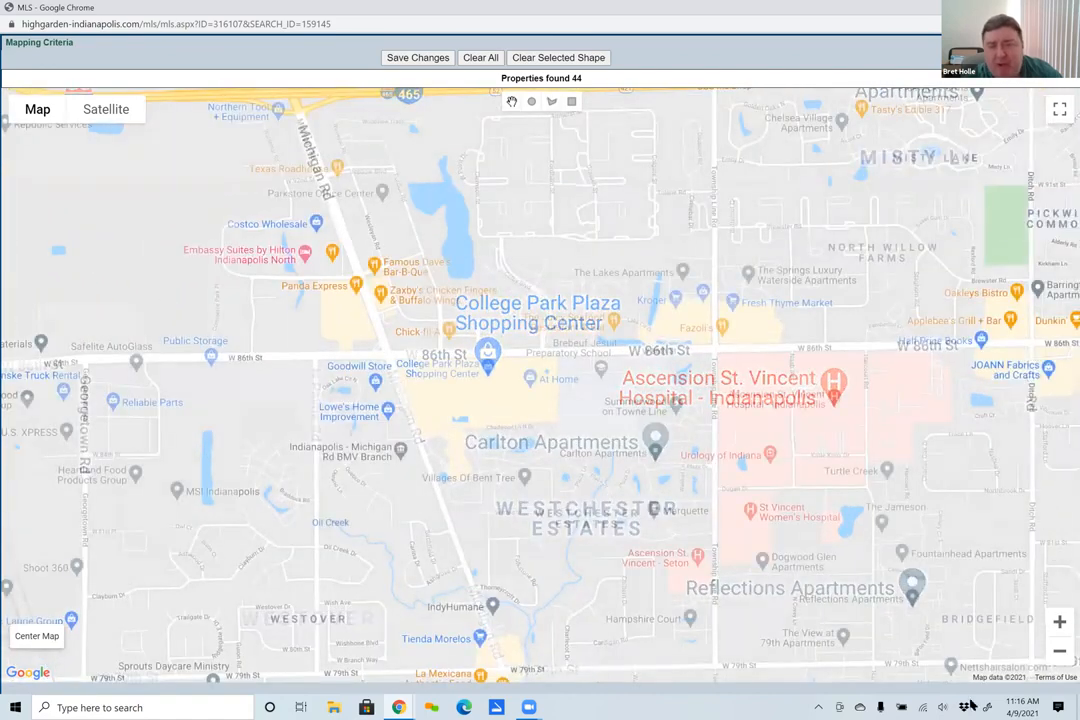
click(572, 103)
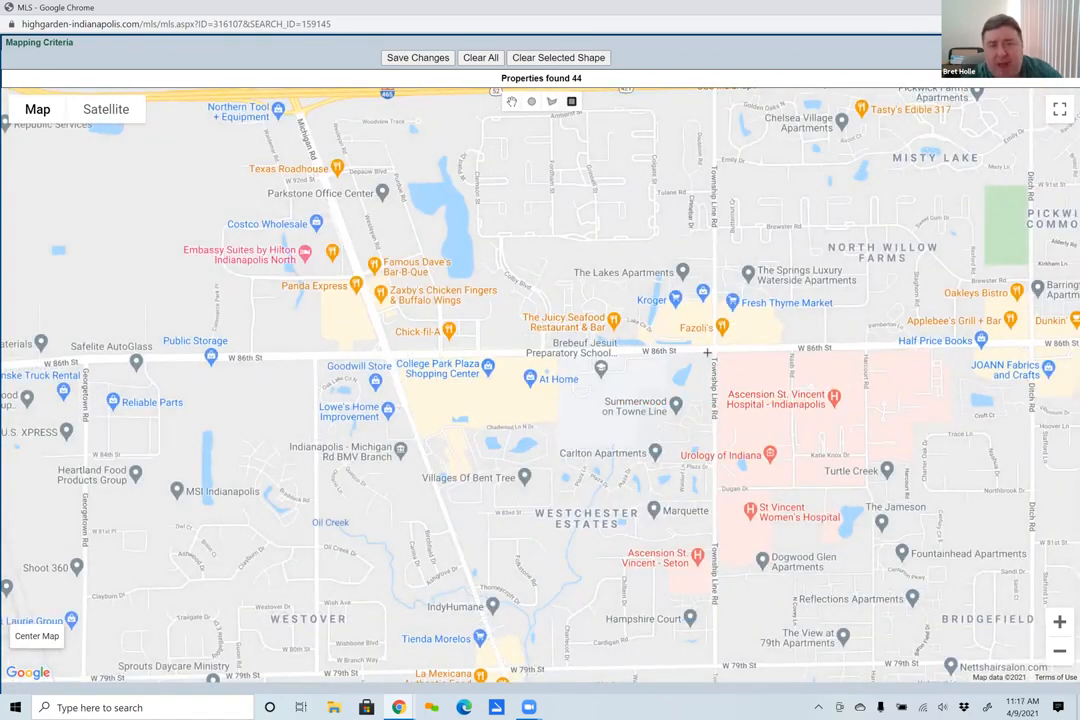
mouse_move(709, 352)
mouse_down()
mouse_move(1026, 684)
mouse_move(1039, 666)
mouse_up()
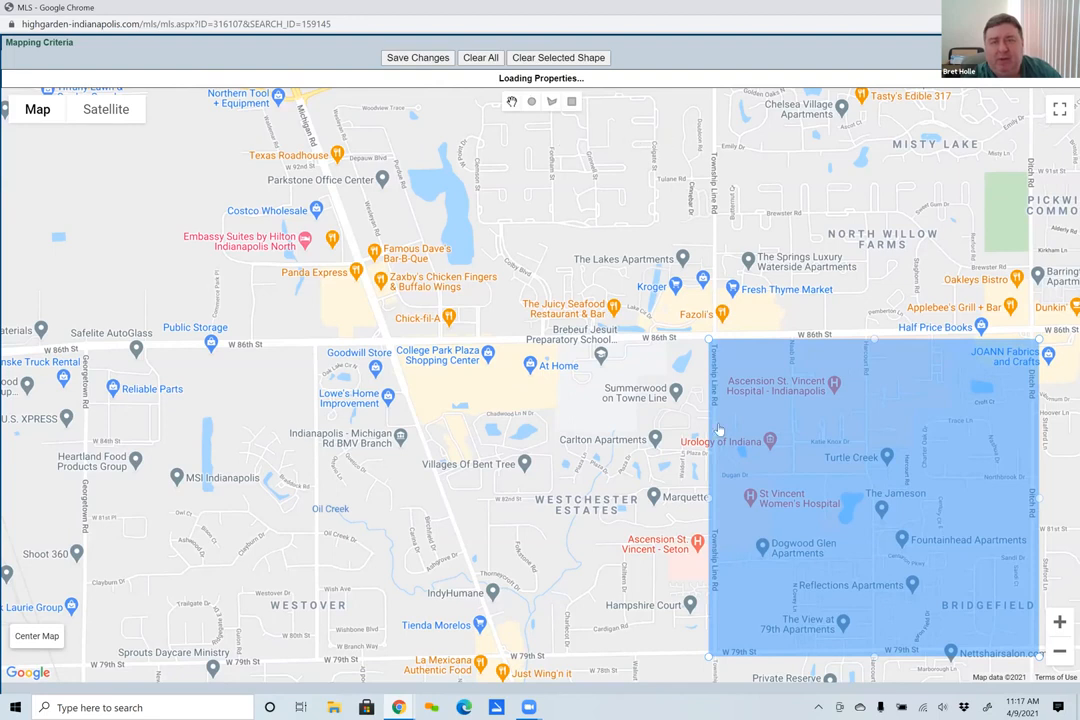
click(546, 57)
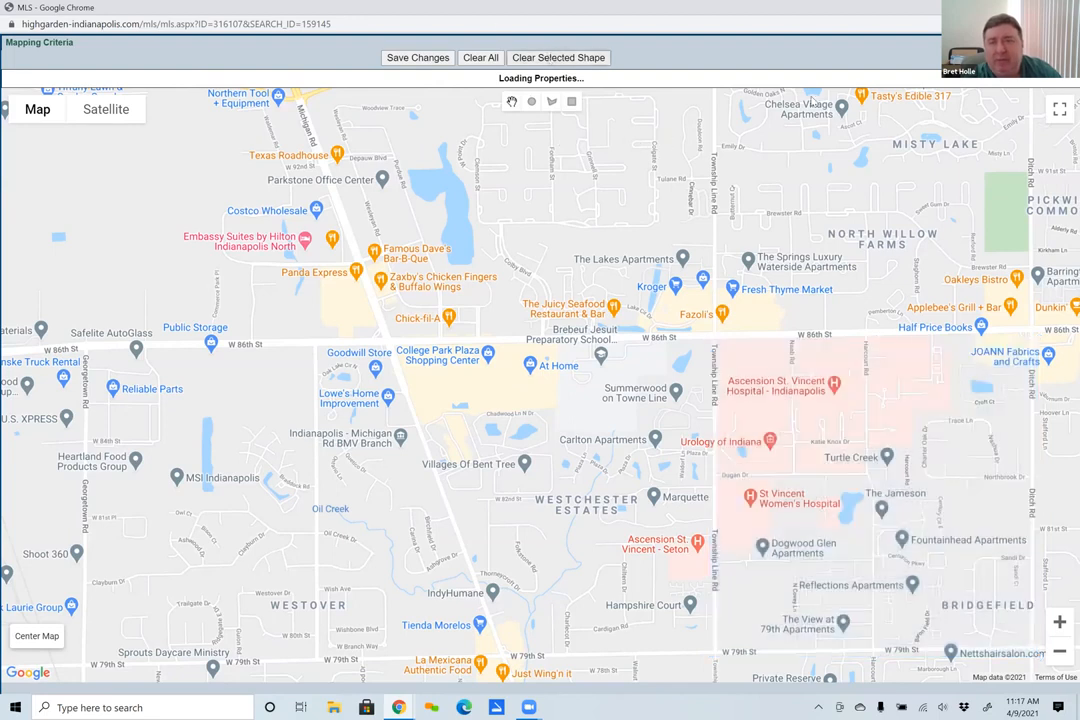
click(1058, 43)
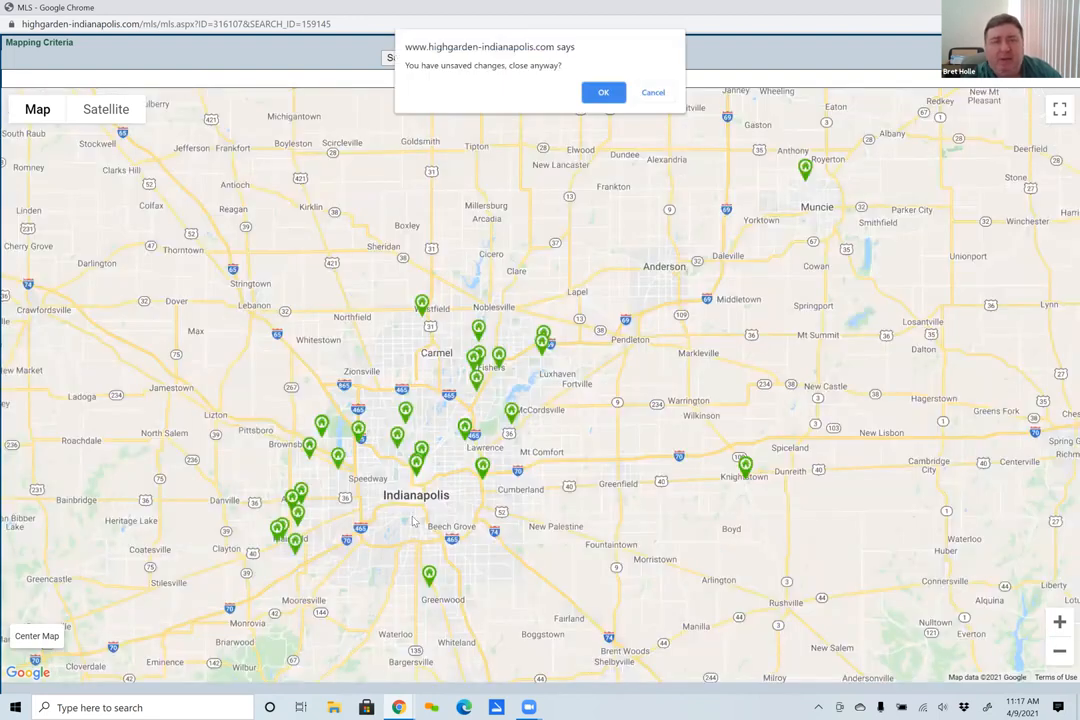
click(602, 95)
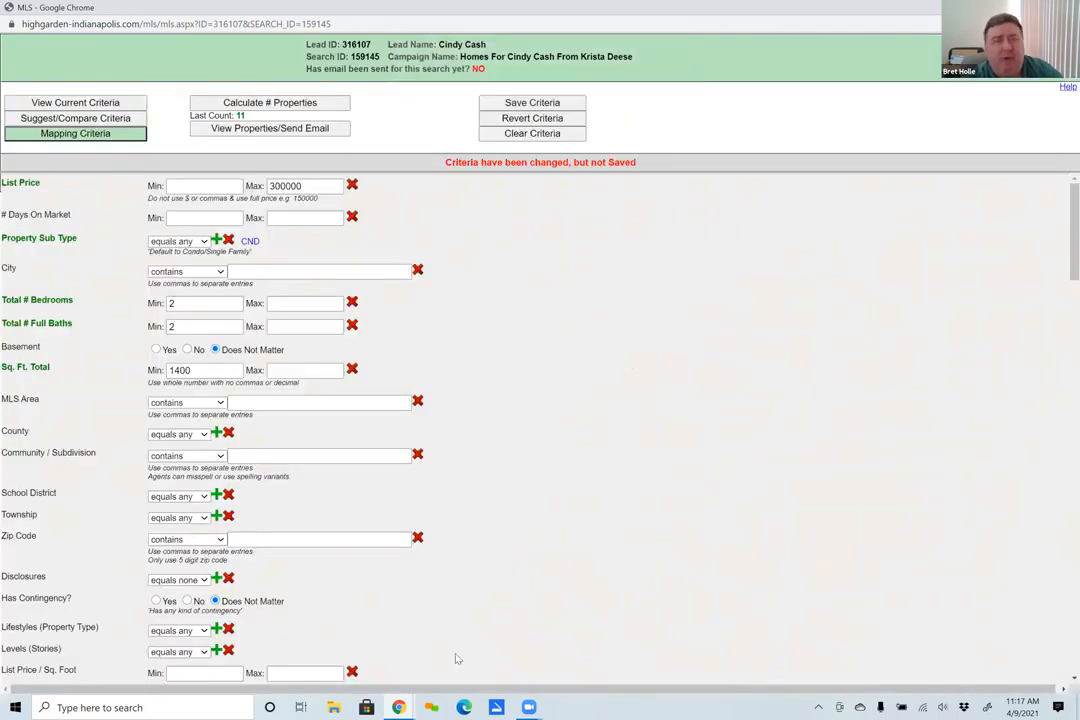
- Clear all shapes from the mapping criteria and save the map changes
click(45, 133)
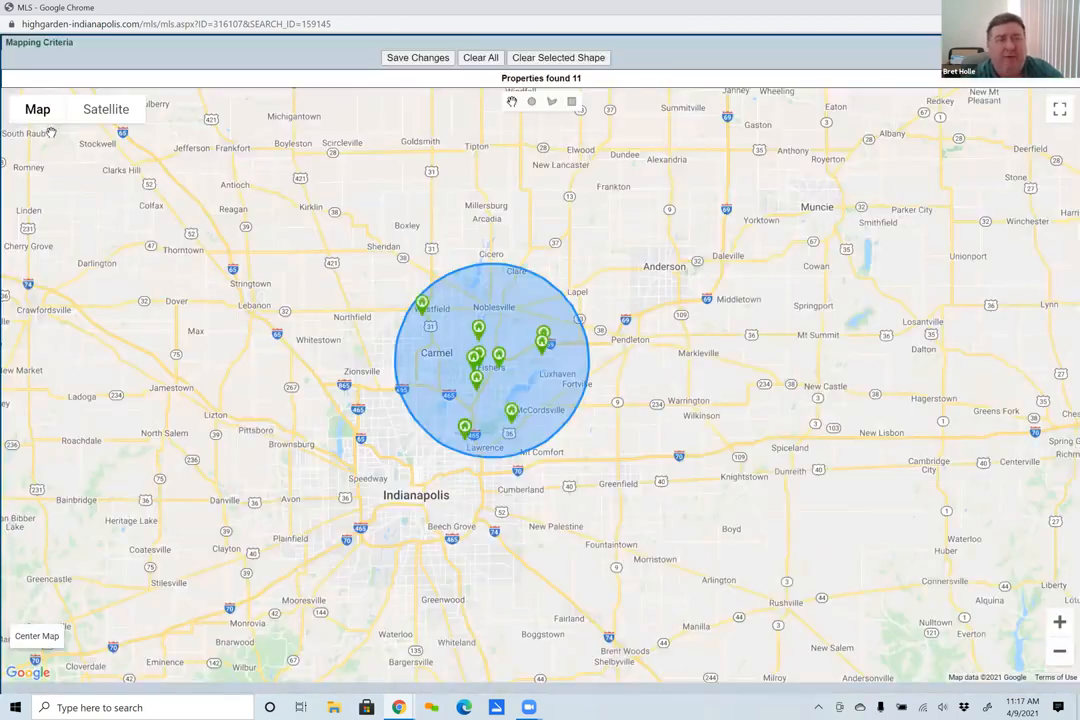
click(480, 57)
click(428, 60)
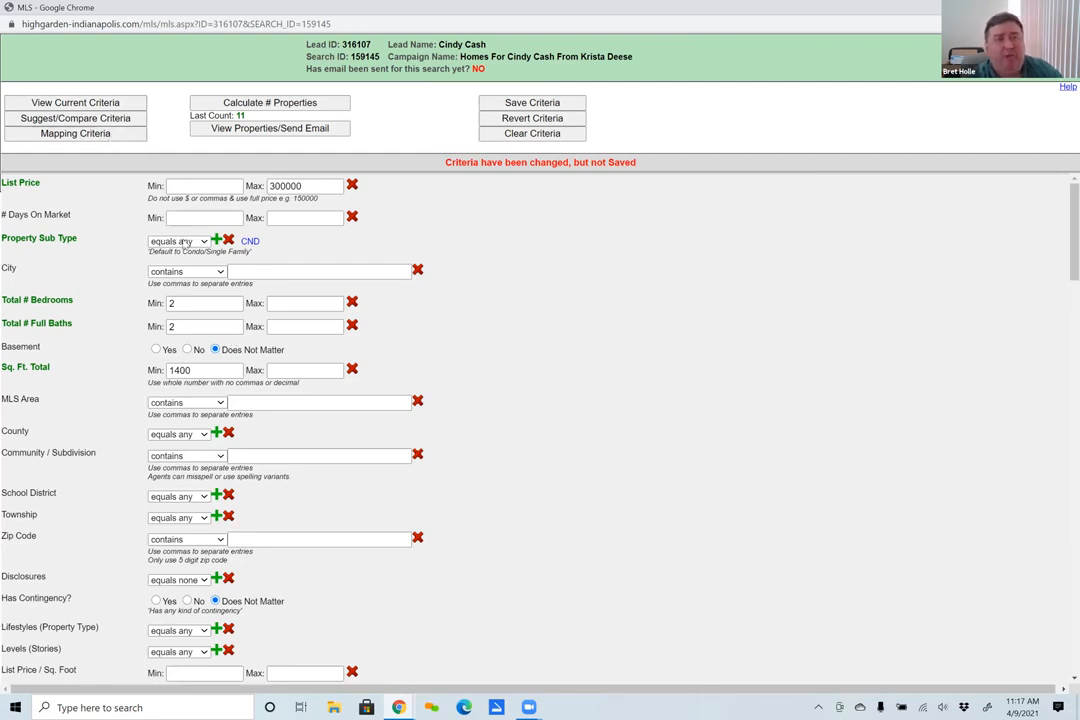
click(202, 187)
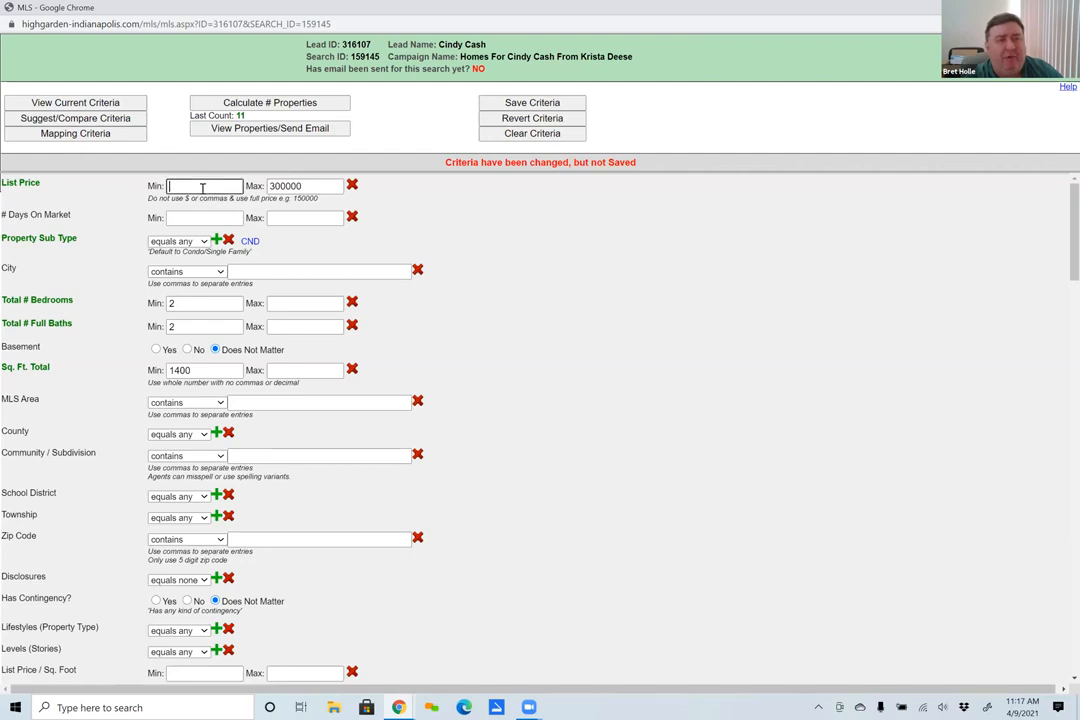
click(297, 186)
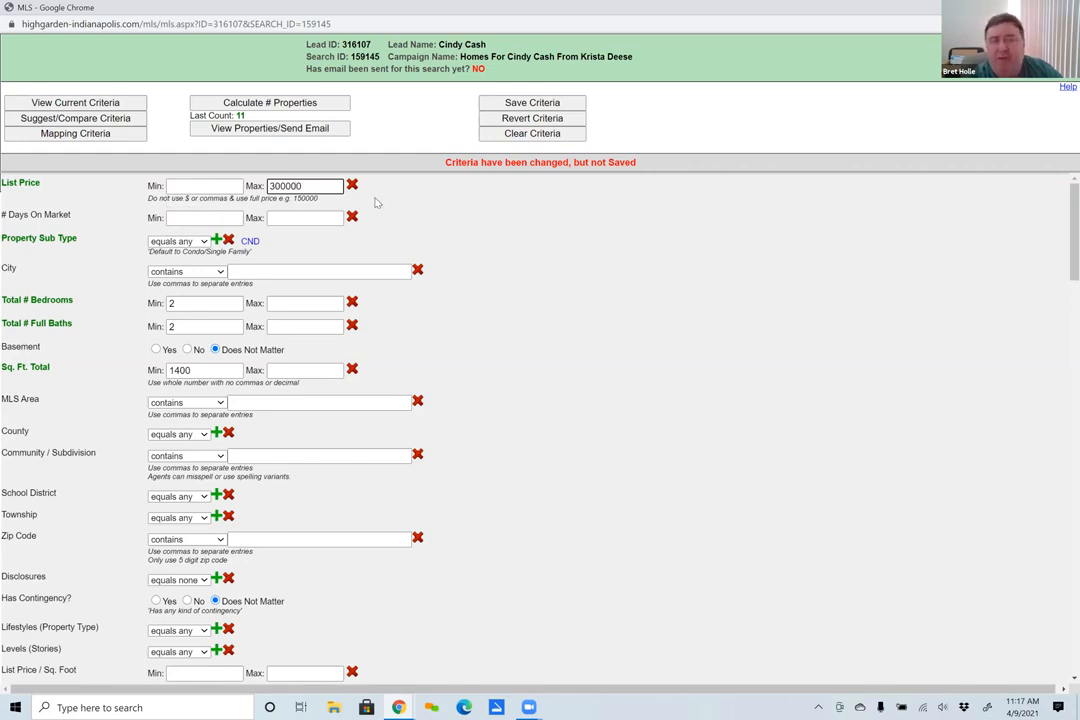
click(195, 187)
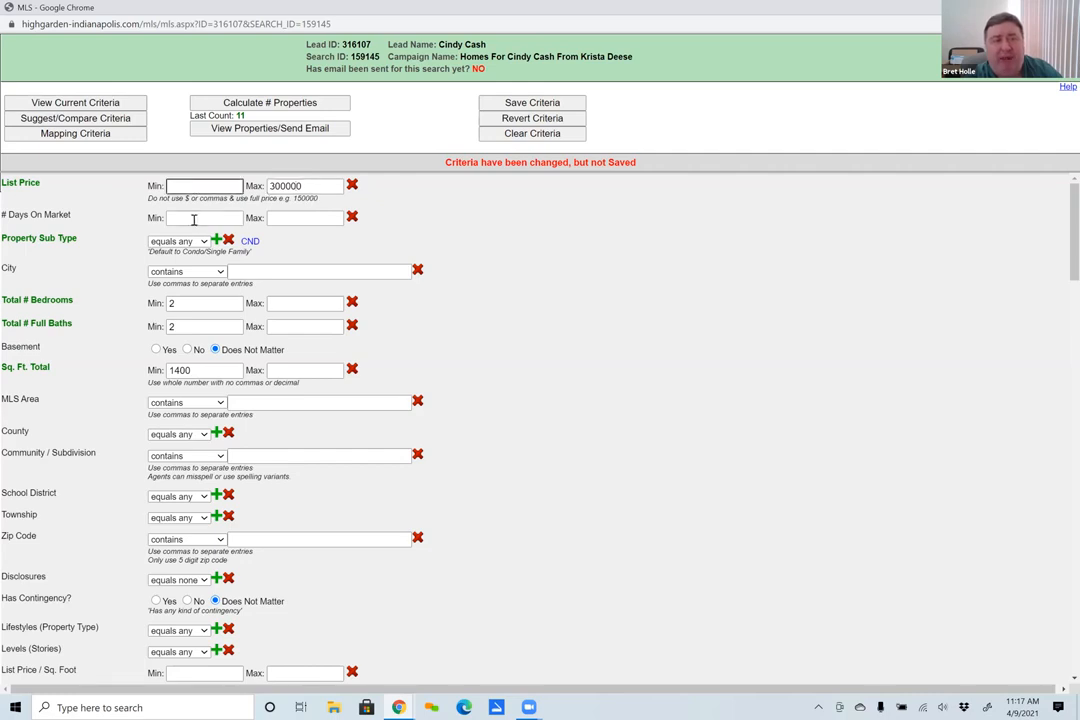
click(328, 219)
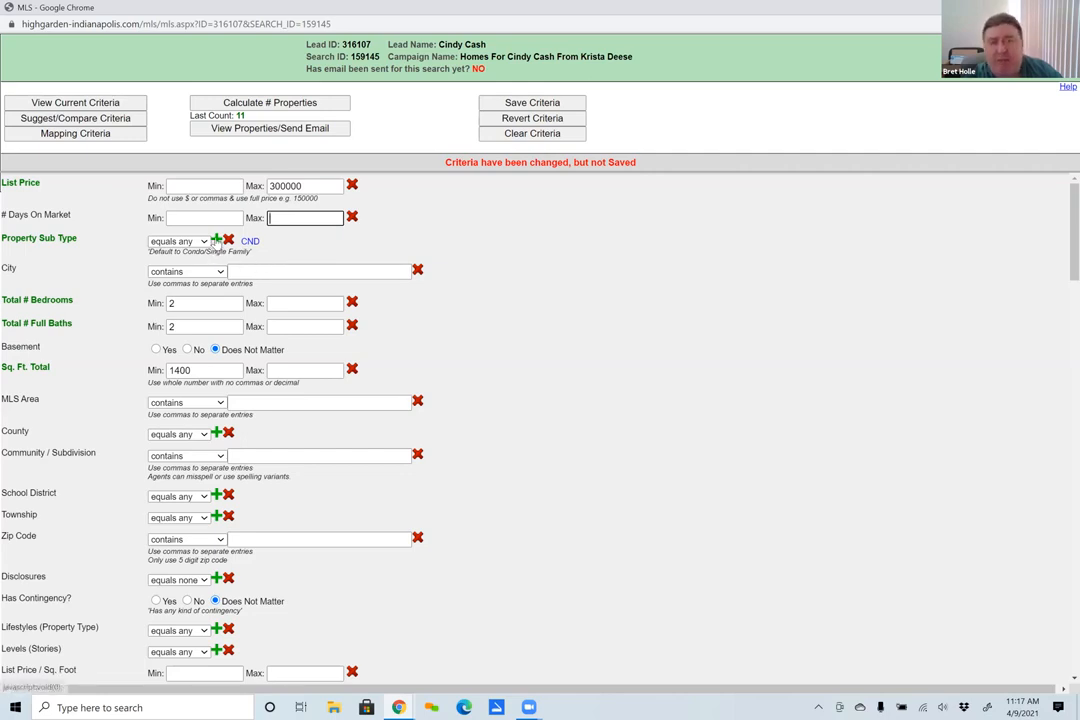
- Review the available Property Sub Type options and close the list without changing the selection
click(216, 241)
scroll(283, 314, down, 2)
scroll(282, 308, up, 1)
scroll(282, 308, down, 1)
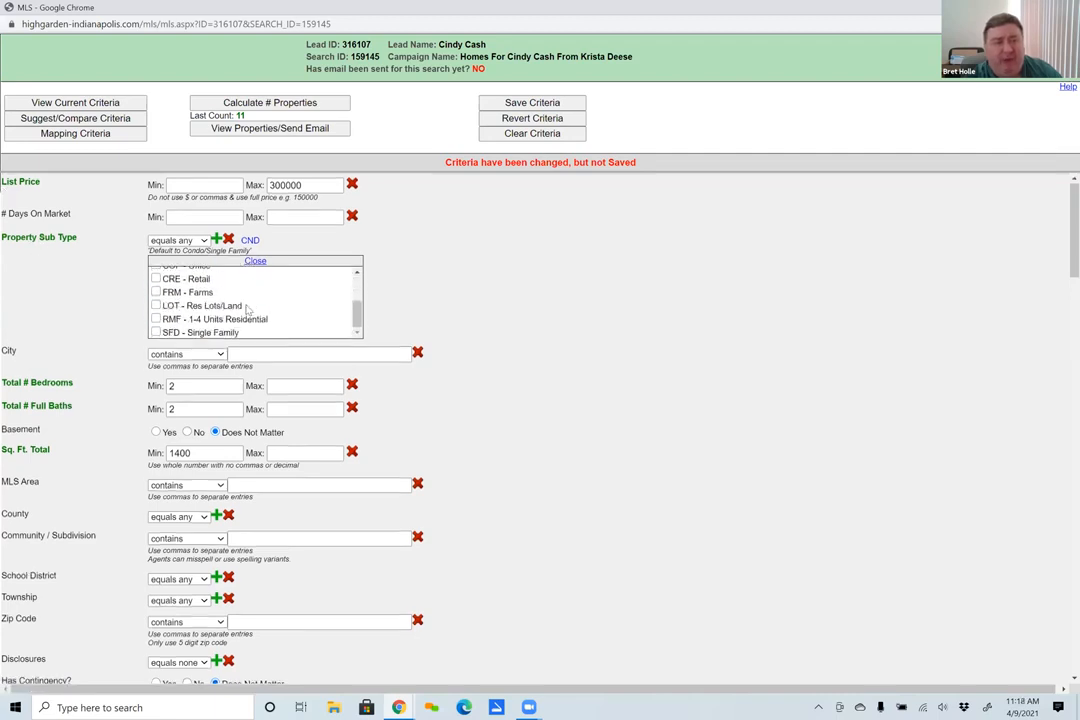
scroll(241, 313, down, 1)
click(252, 198)
scroll(482, 318, up, 2)
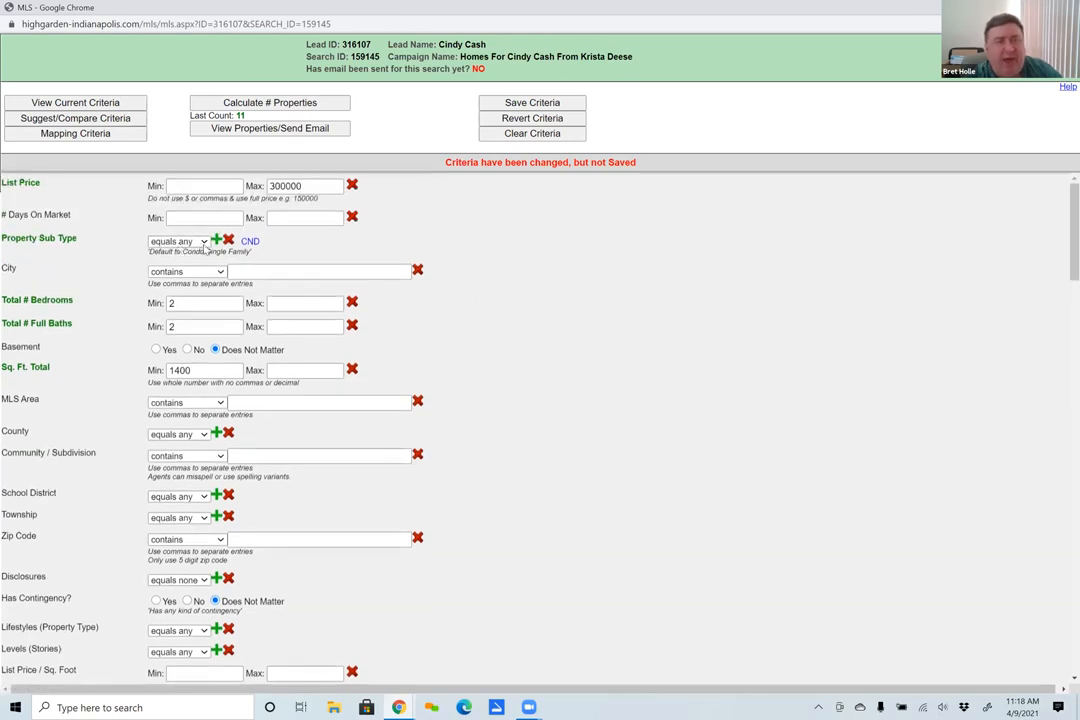
- Set the Property Sub Type condition for CND to equals none and recalculate the number of properties
click(203, 243)
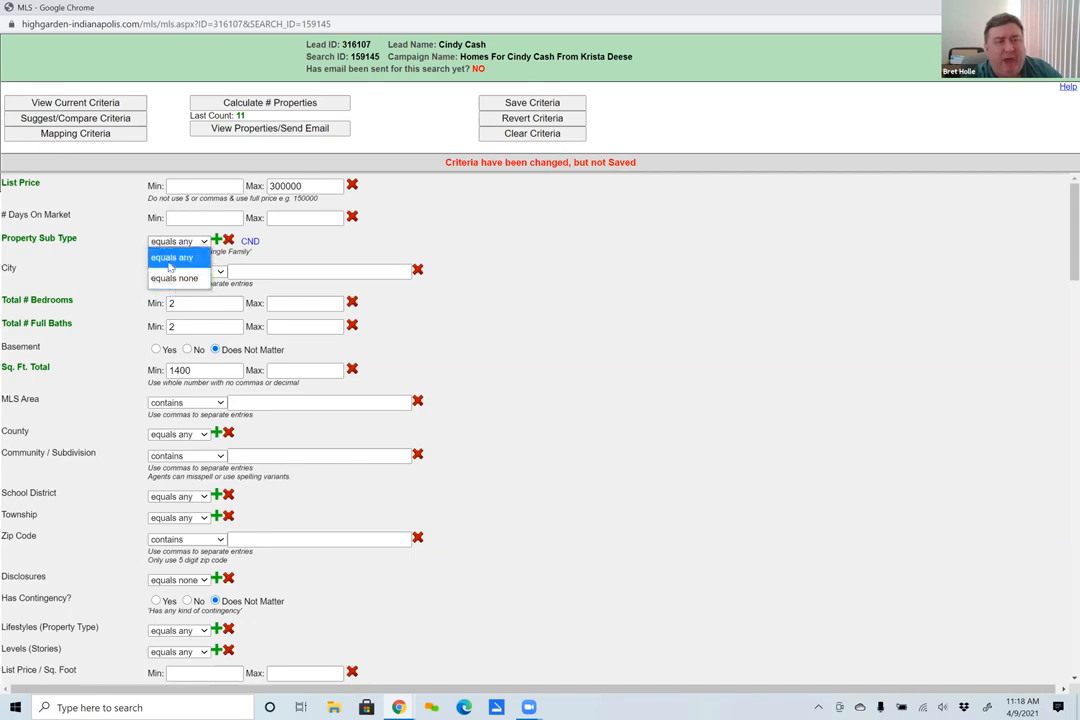
click(171, 250)
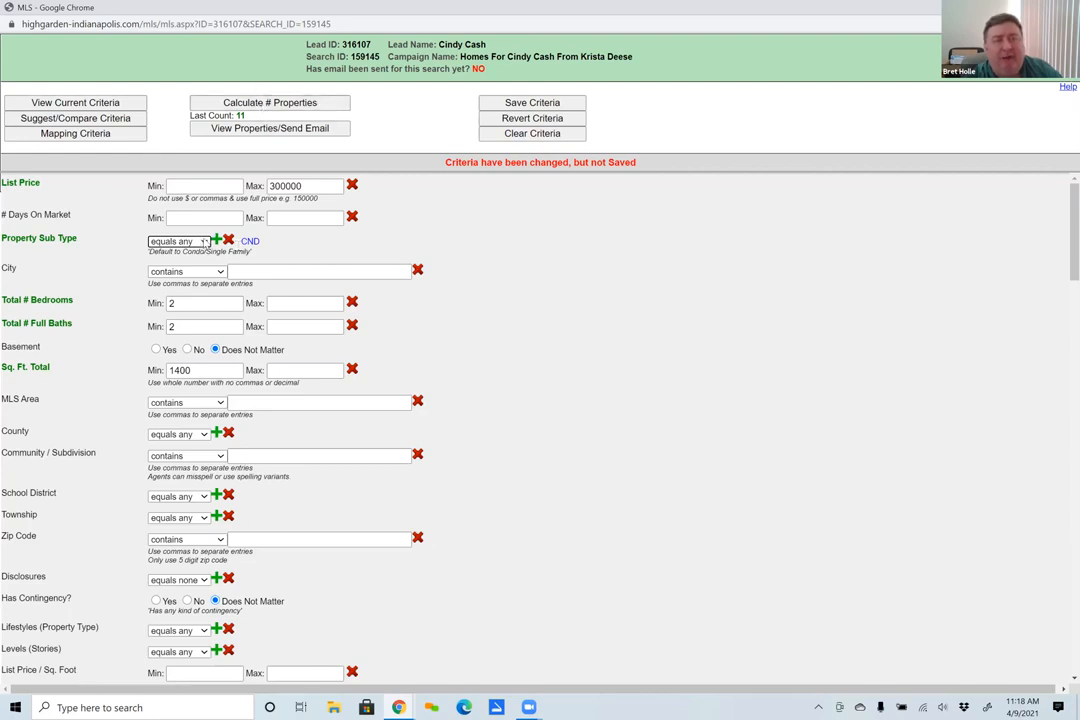
click(204, 242)
click(172, 264)
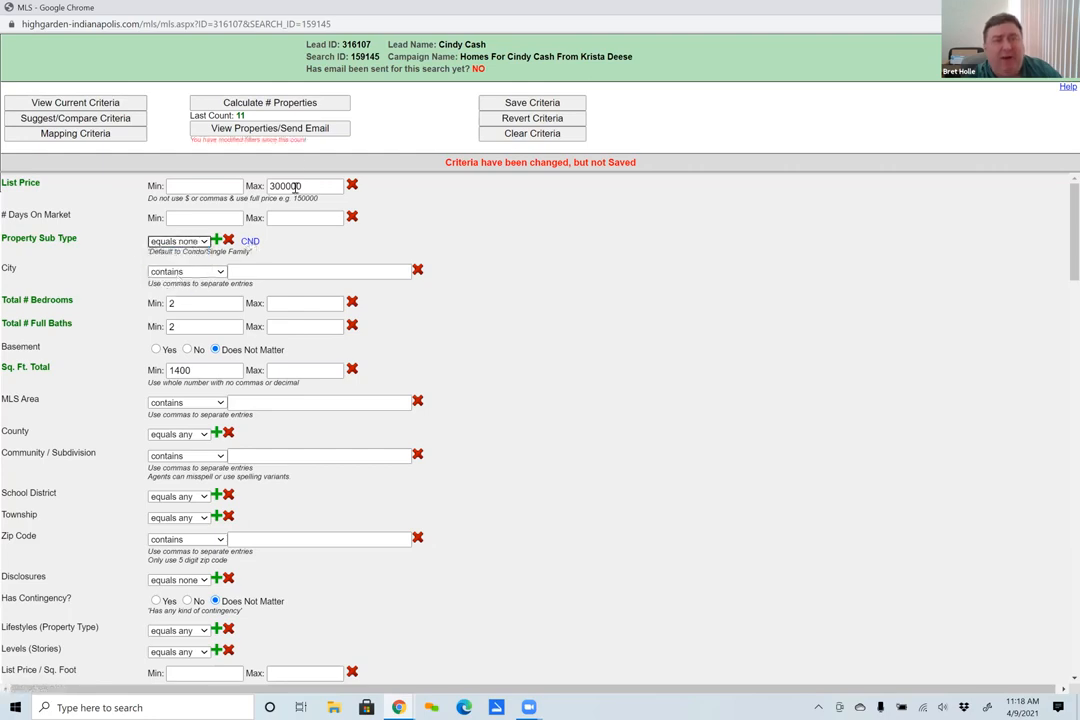
click(276, 103)
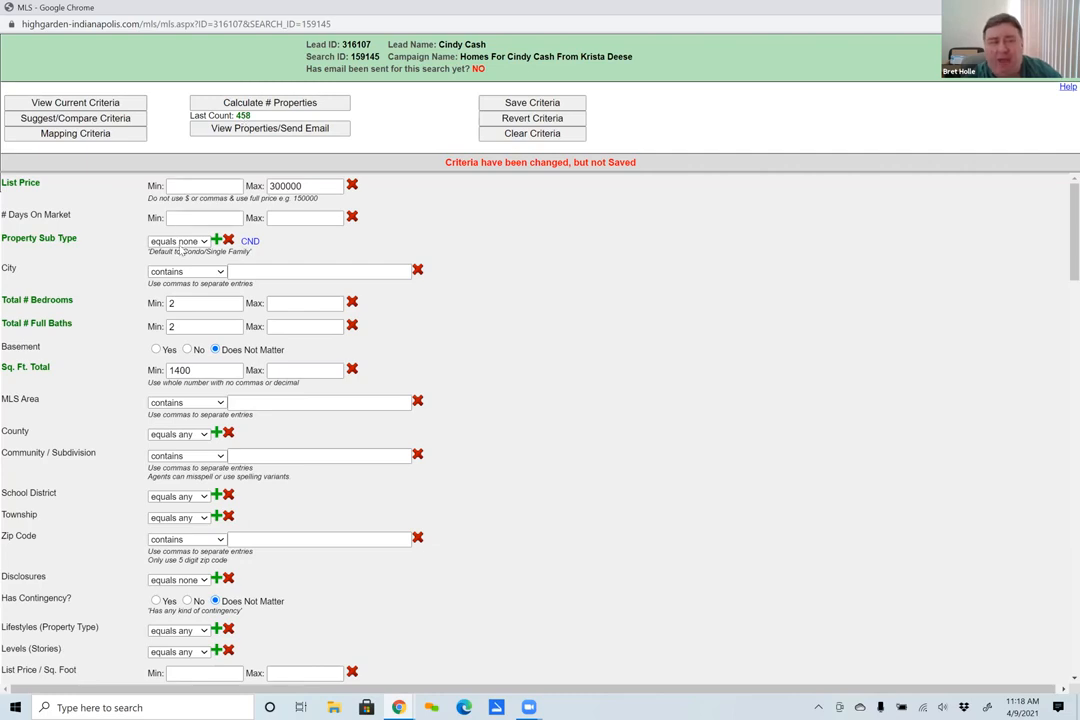
- Return the Property Sub Type condition for CND to equals any after trying equals none once more
click(180, 242)
click(180, 259)
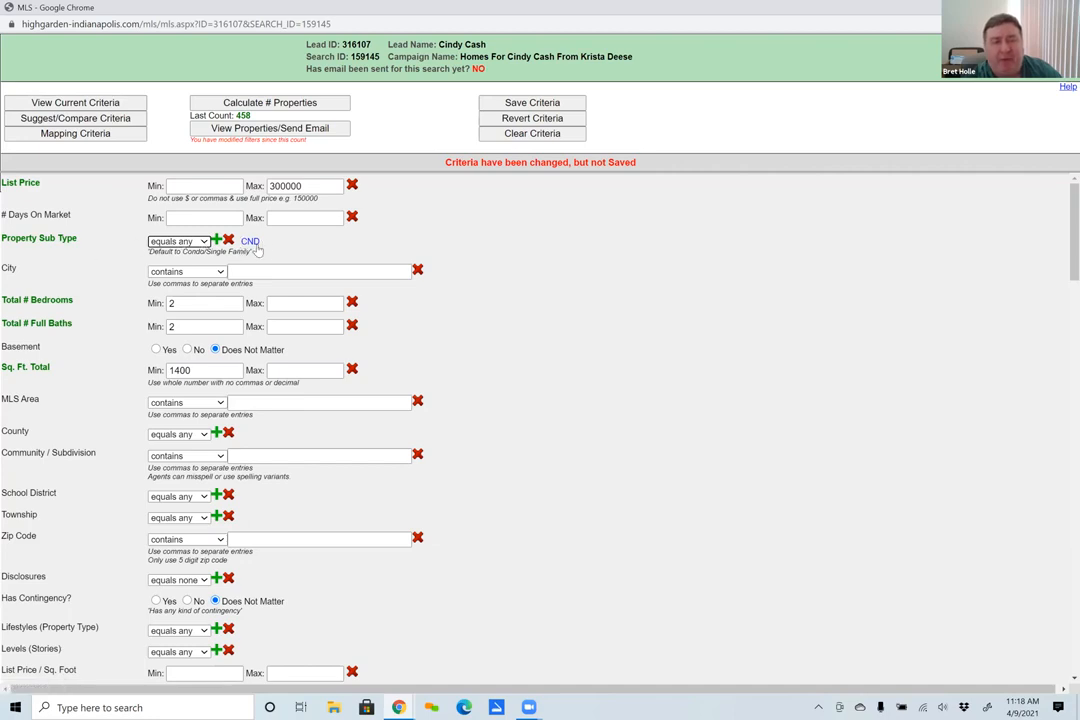
click(204, 243)
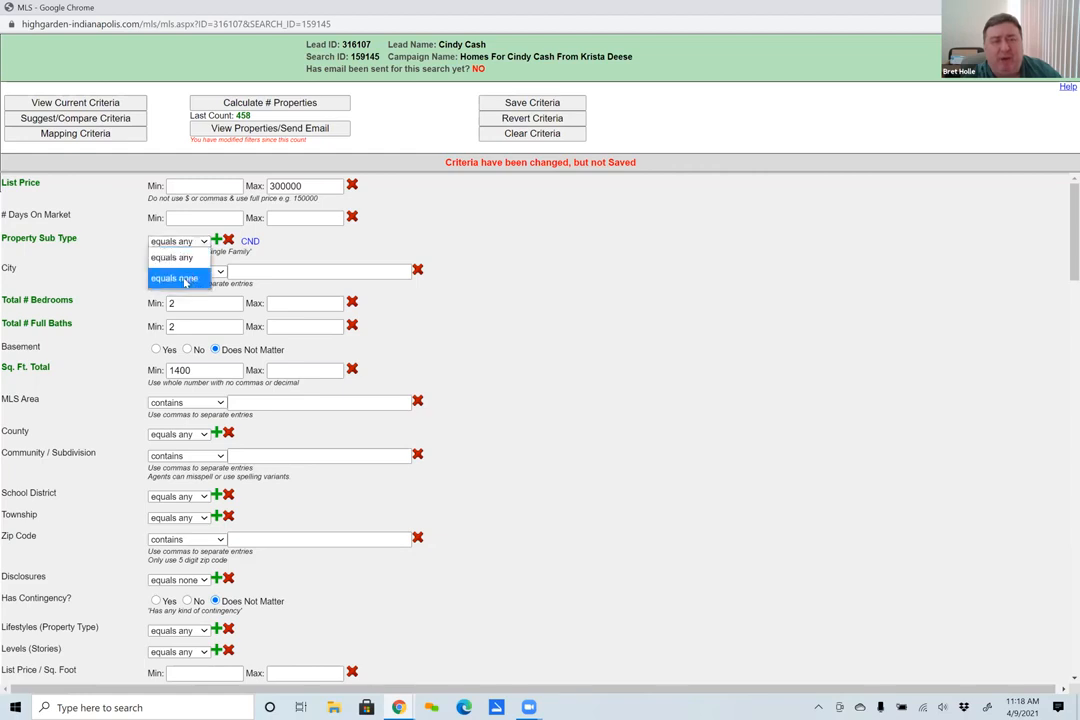
click(184, 282)
click(199, 244)
click(199, 257)
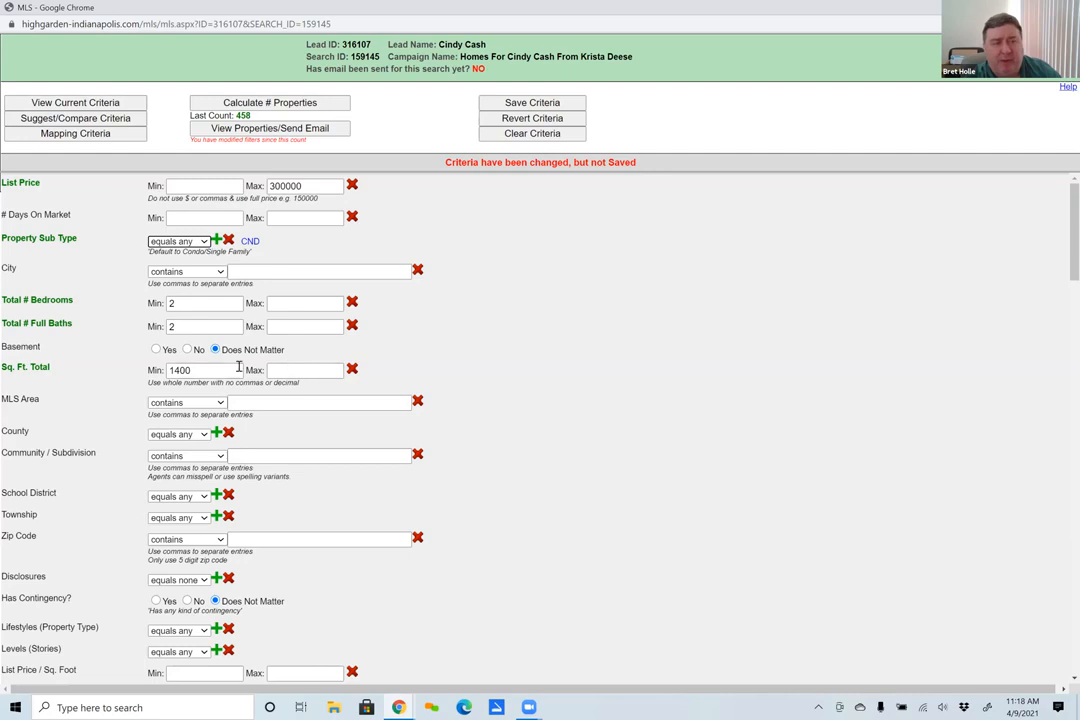
- Try the does not contain condition for MLS Area without entering an area, and restore it to contains
scroll(300, 372, down, 3)
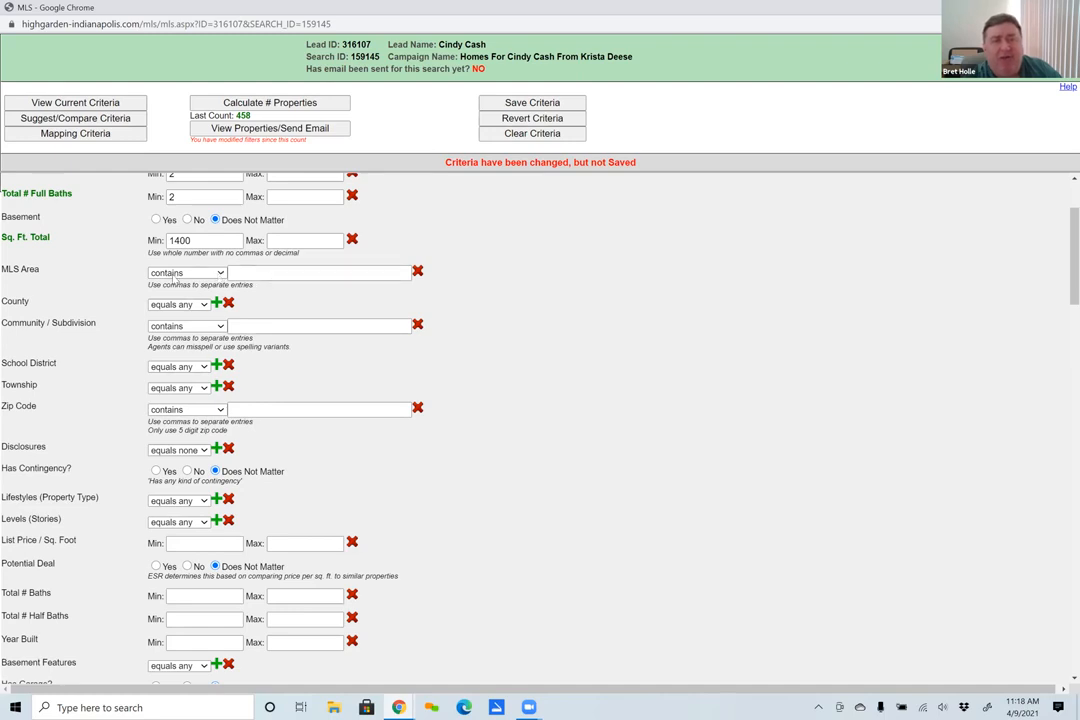
click(222, 276)
click(191, 307)
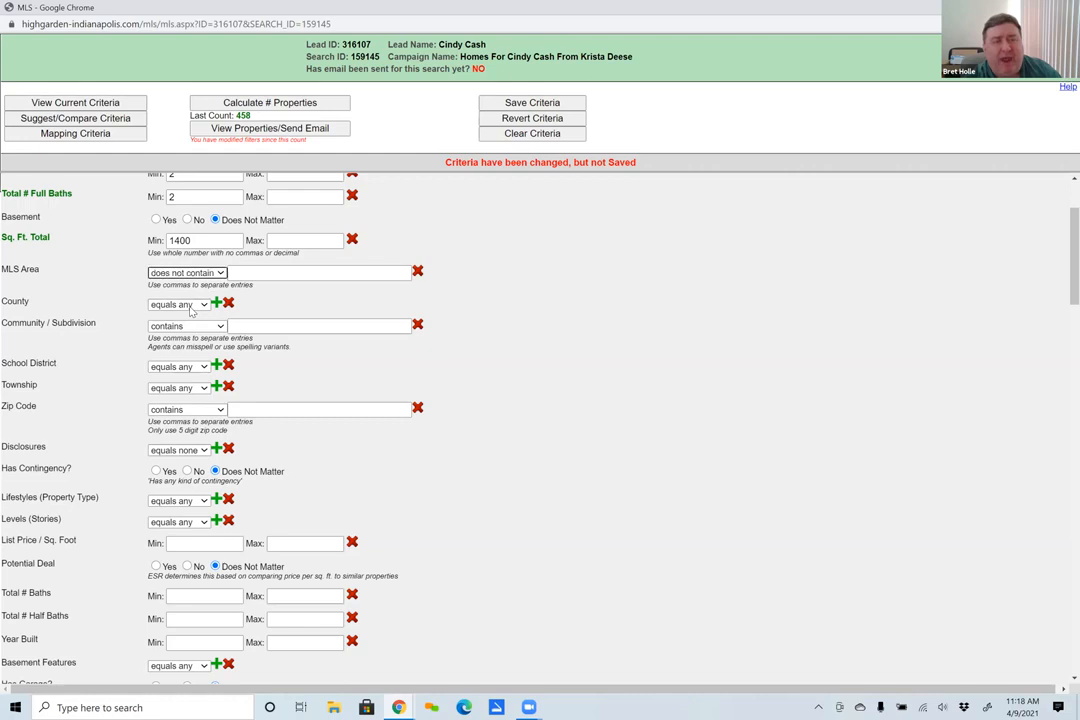
click(248, 273)
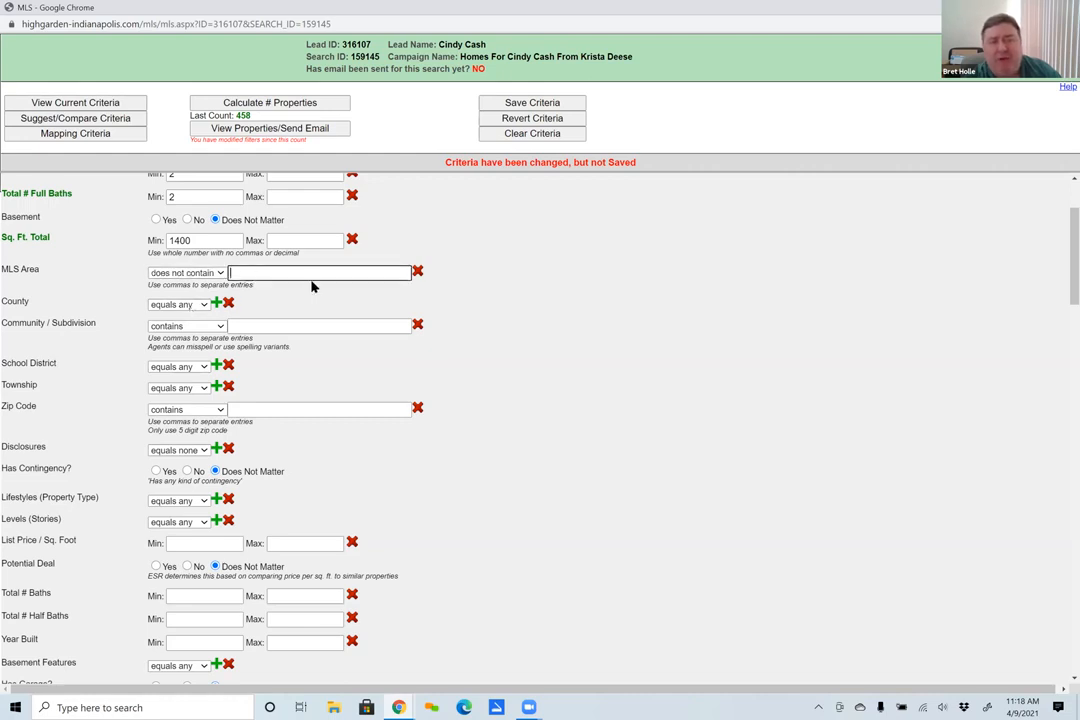
click(216, 276)
click(174, 290)
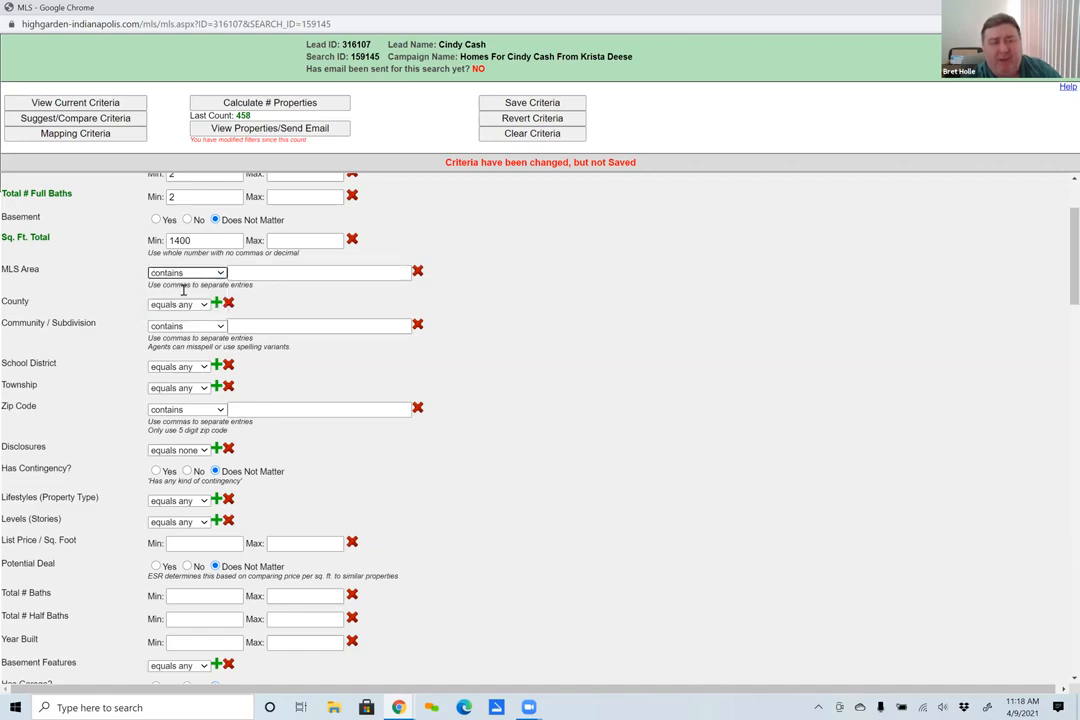
- Review the Lifestyles (Property Type) options and close the list without selecting any
scroll(195, 415, down, 1)
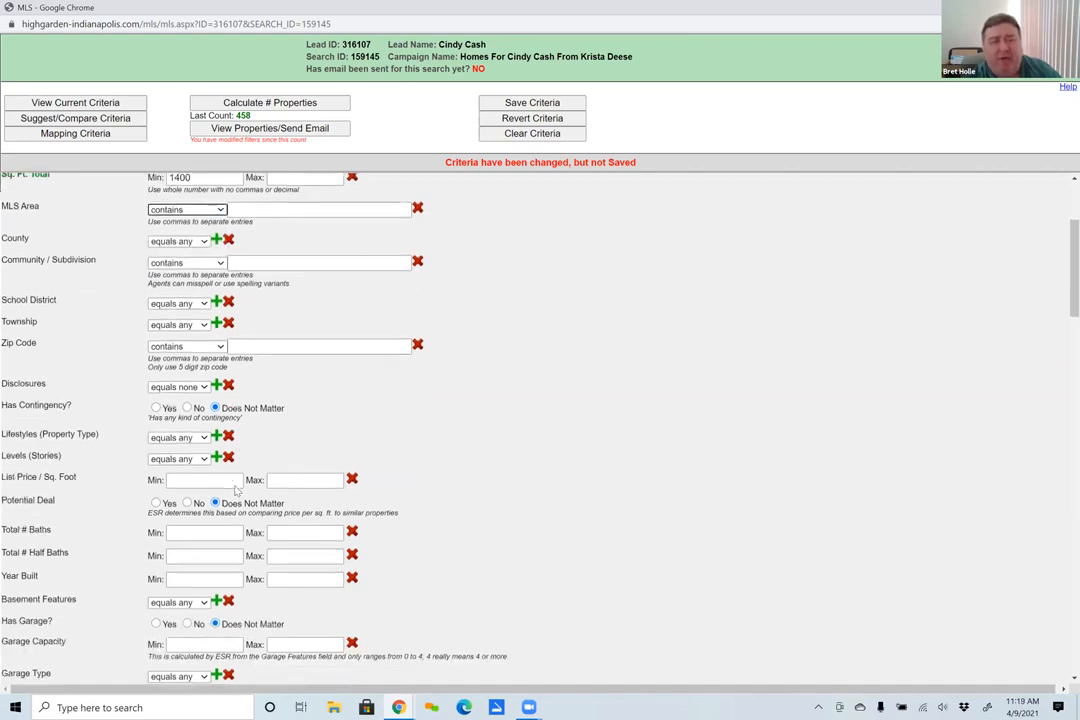
scroll(204, 474, down, 2)
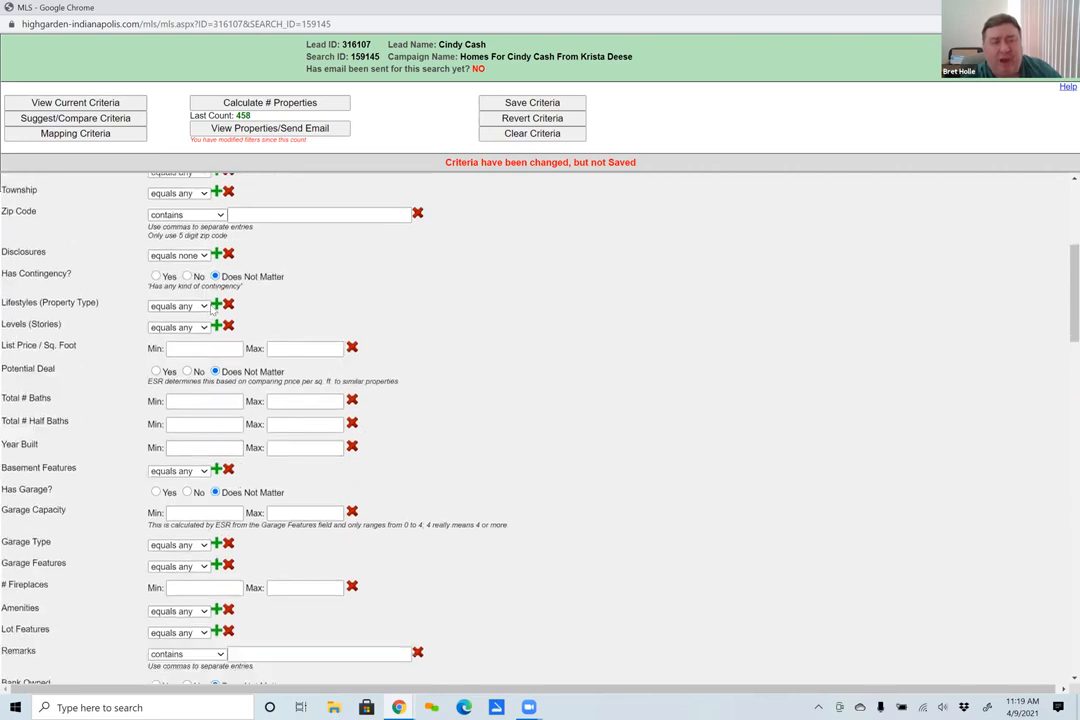
click(216, 304)
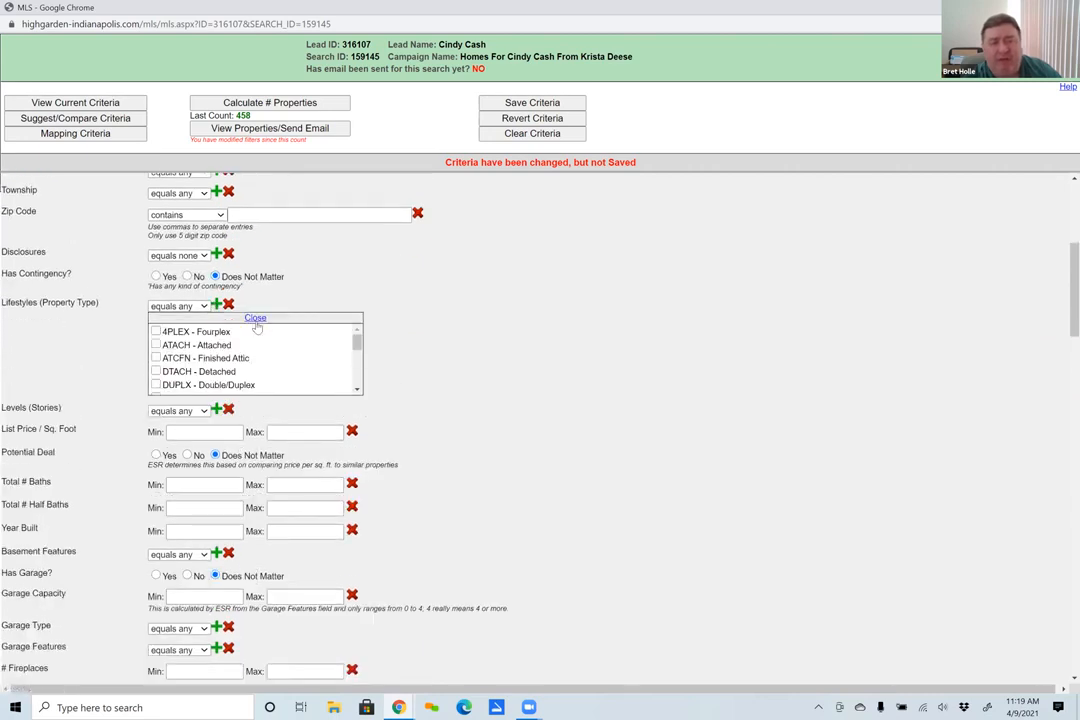
click(256, 319)
- Set the minimum Total # Baths to 2 and the Year Built range to 1984 through 2005
click(196, 402)
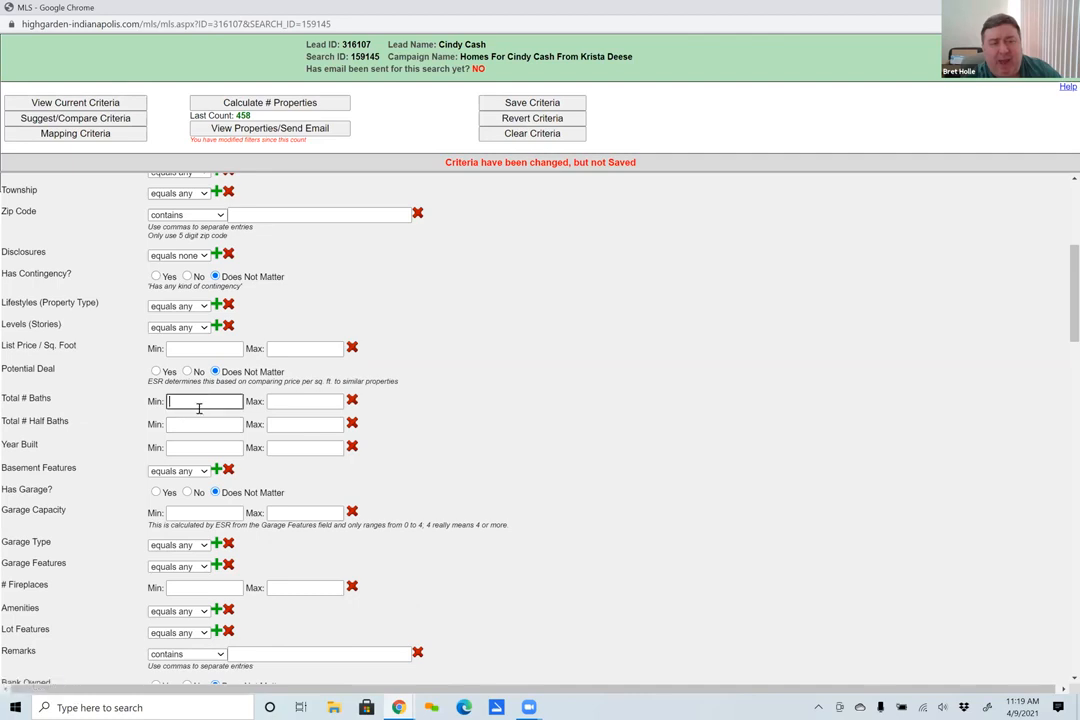
text(2)
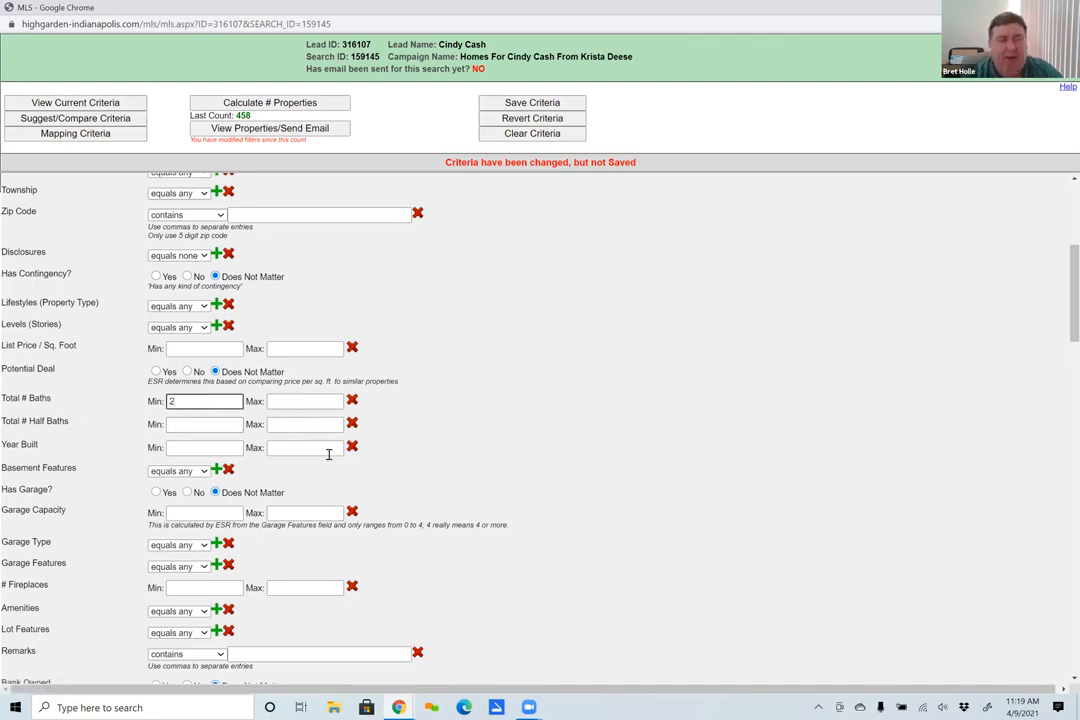
click(201, 448)
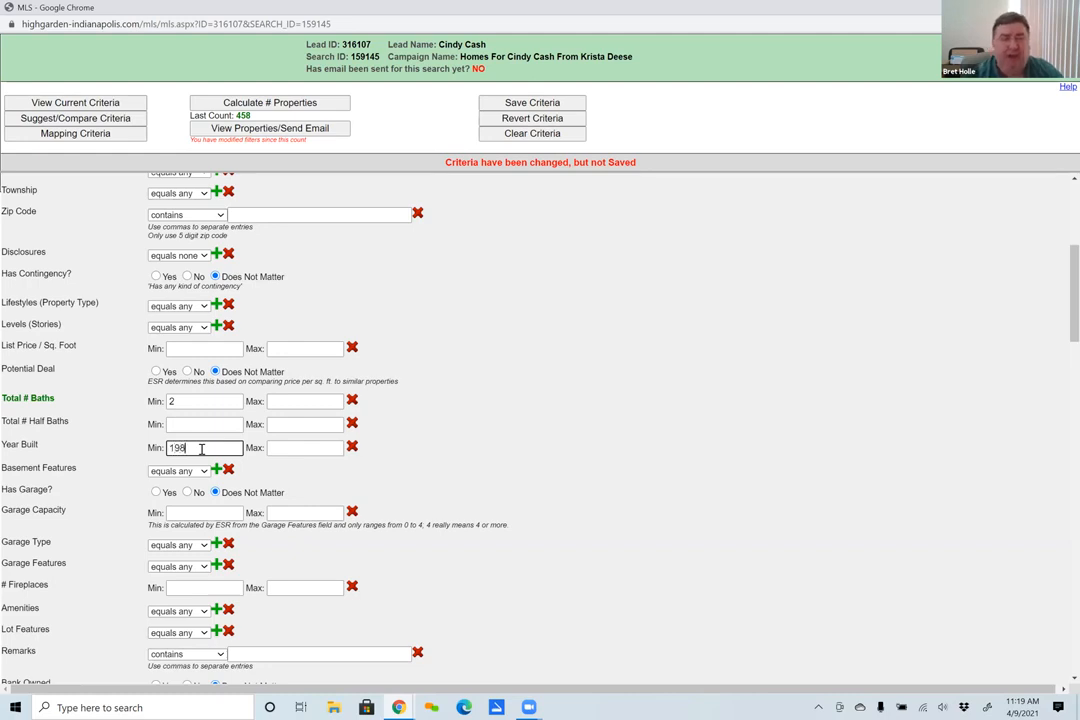
click(296, 447)
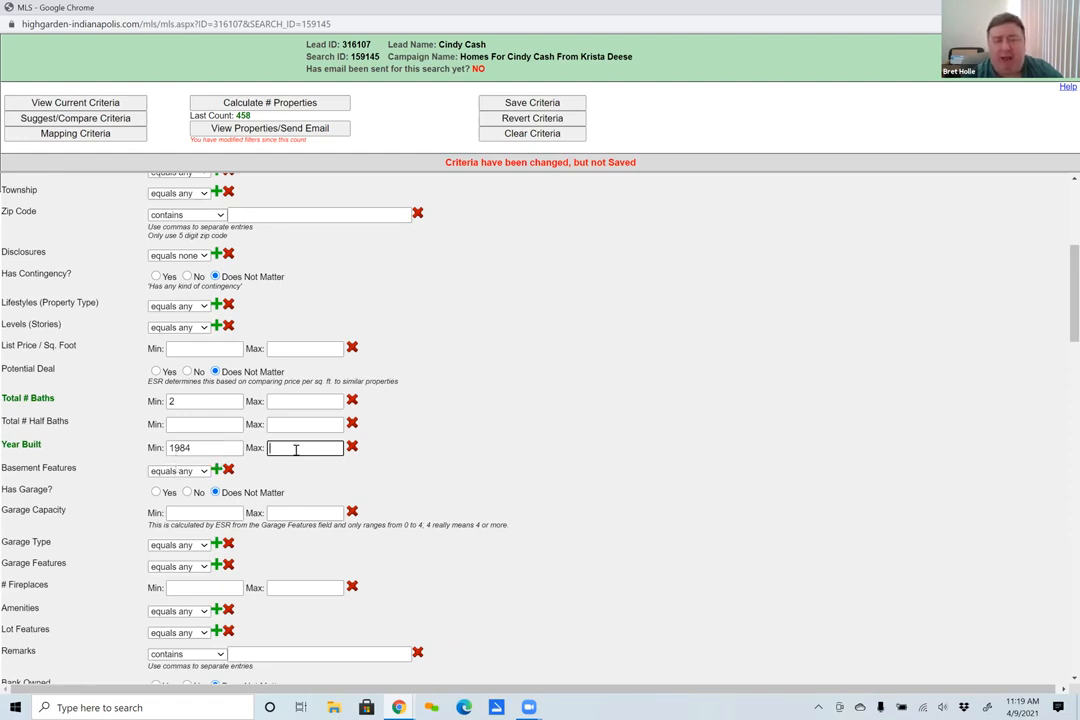
text(5)
- Clear both the minimum and maximum Year Built values
double_click(195, 447)
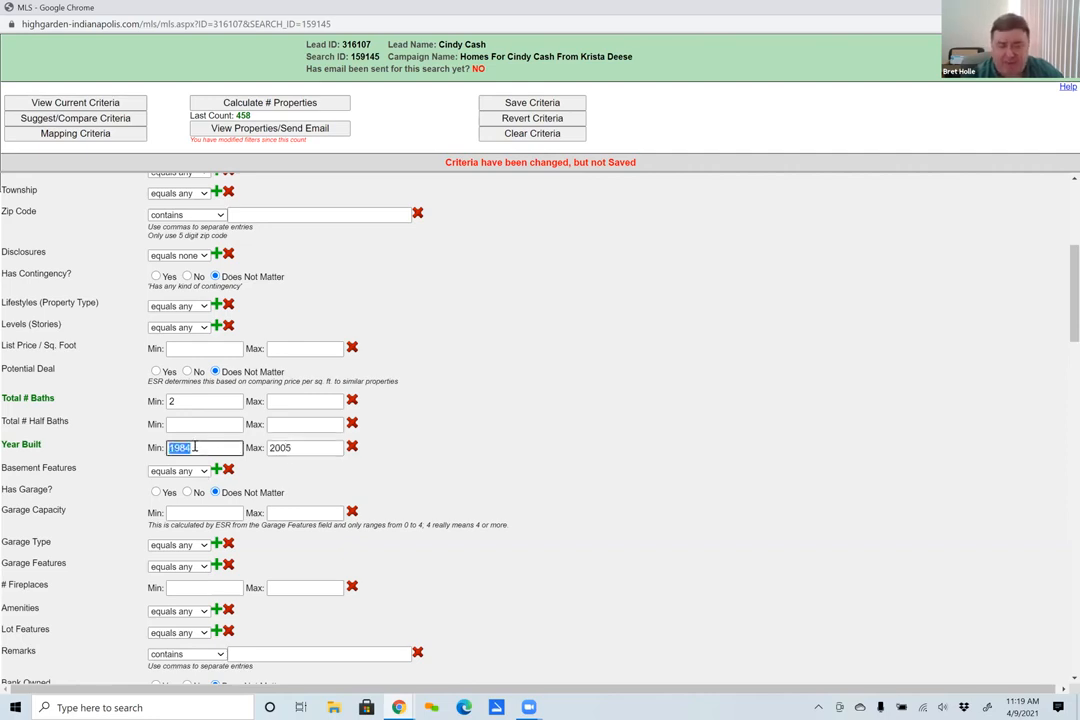
key(BackSpace)
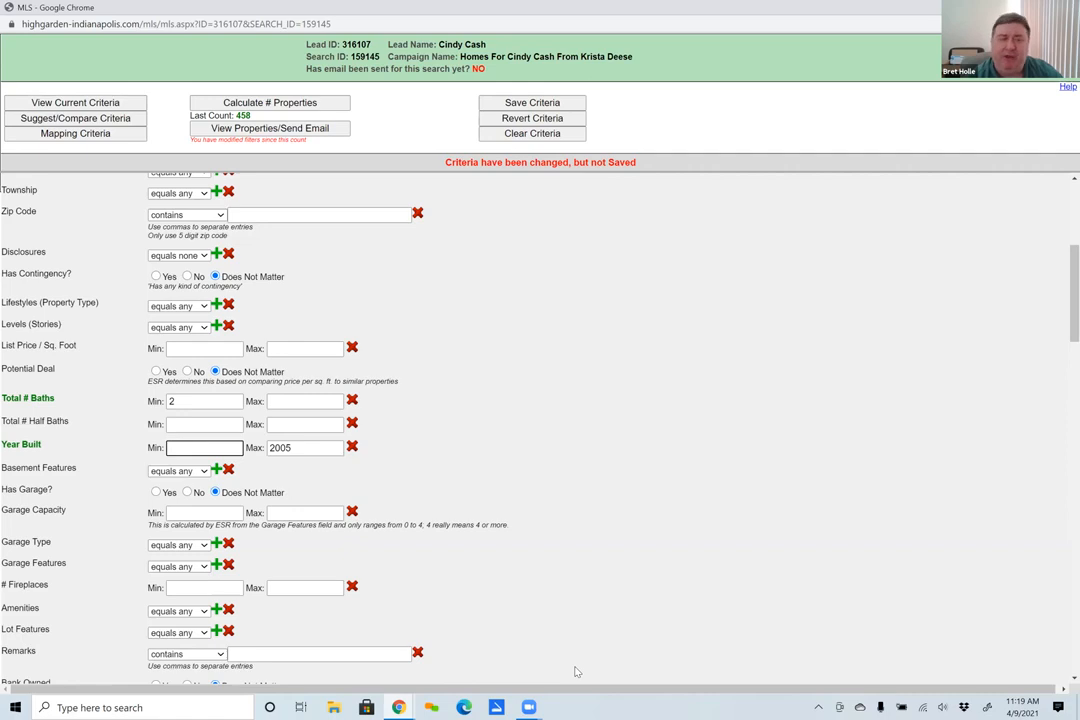
double_click(276, 441)
key(BackSpace)
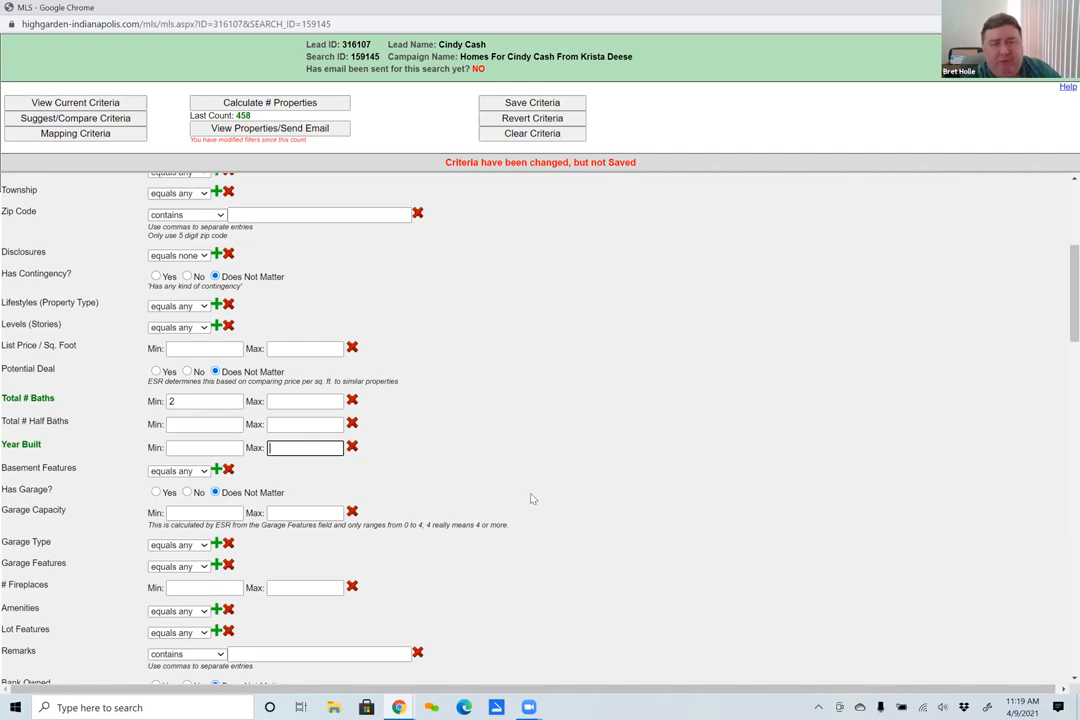
- Close the search criteria window and discard the unsaved changes
scroll(312, 497, down, 2)
scroll(312, 497, up, 5)
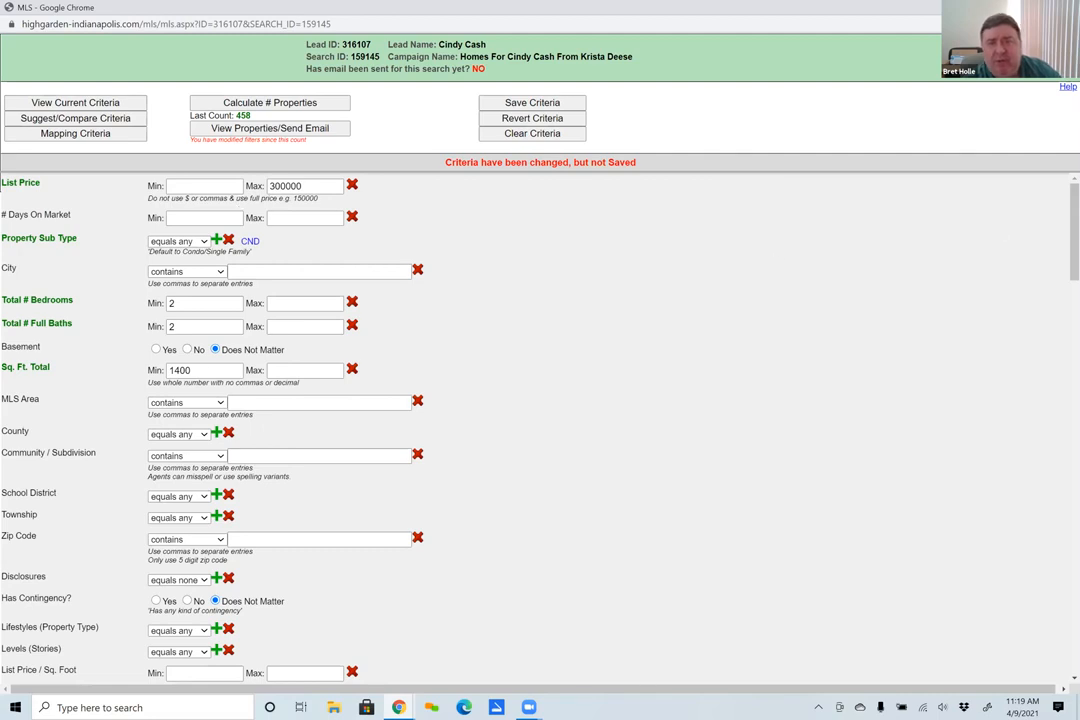
click(1063, 7)
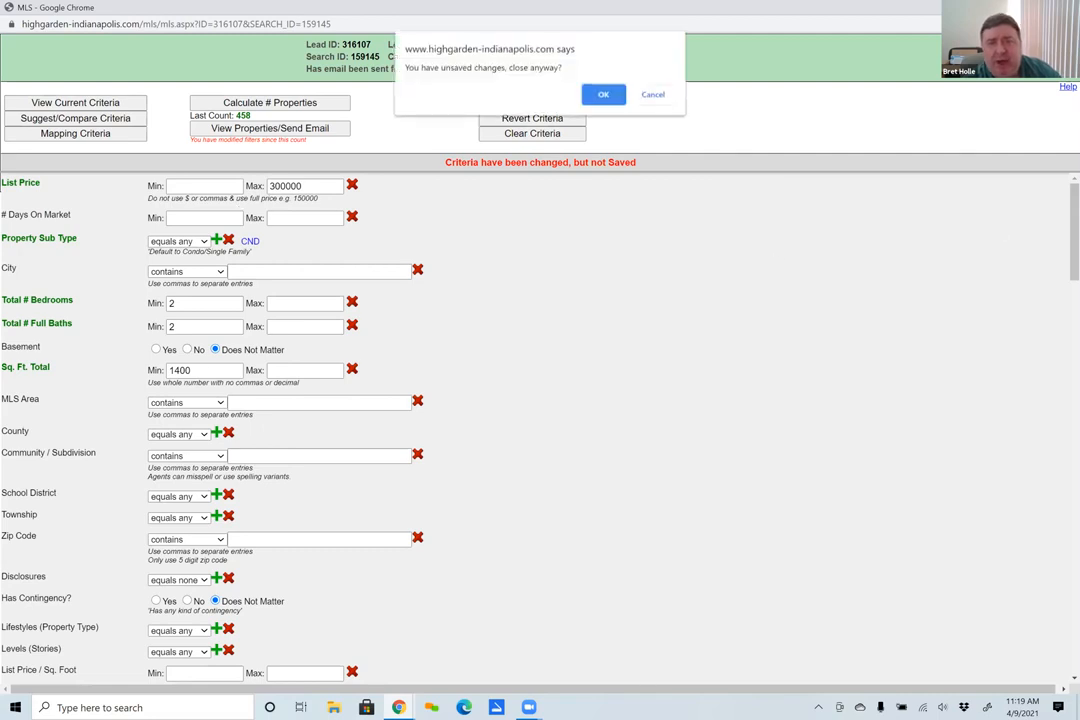
click(603, 98)
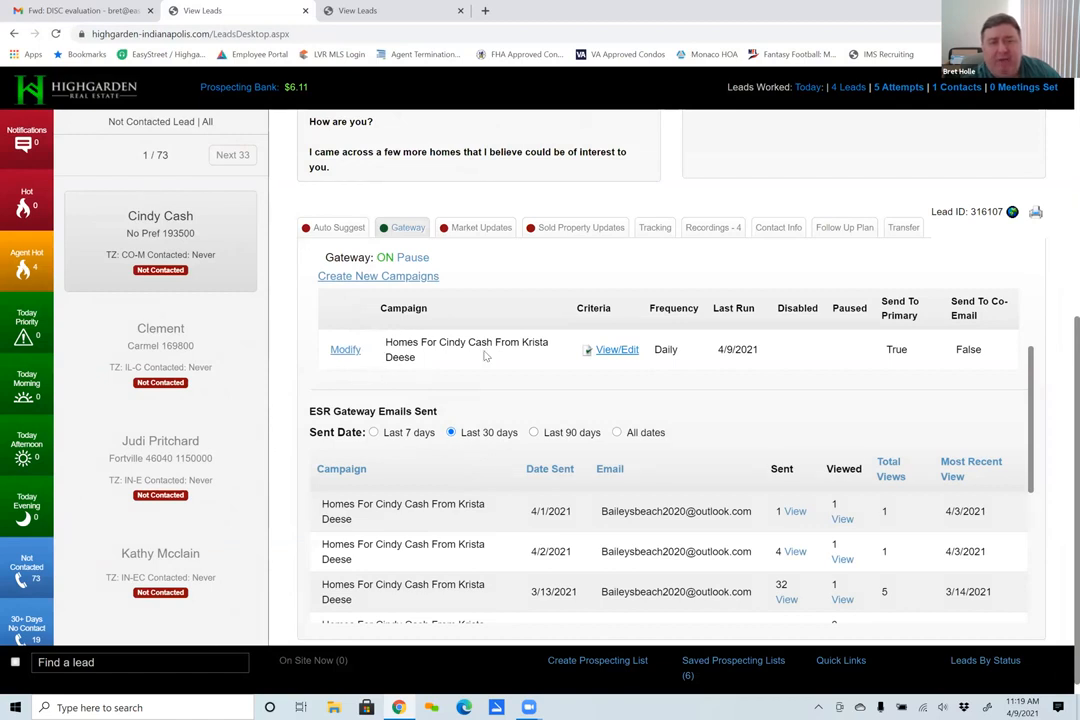
- Open the existing Gateway campaign for modification and try a personalized campaign name that starts with Condos
click(345, 351)
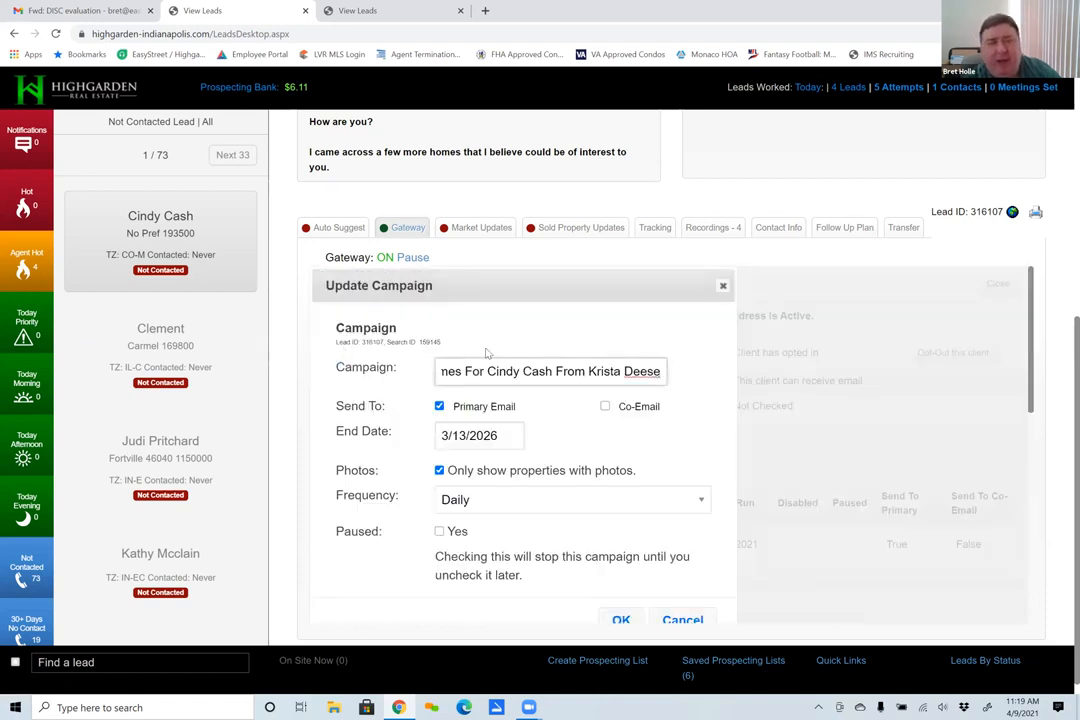
triple_click(476, 371)
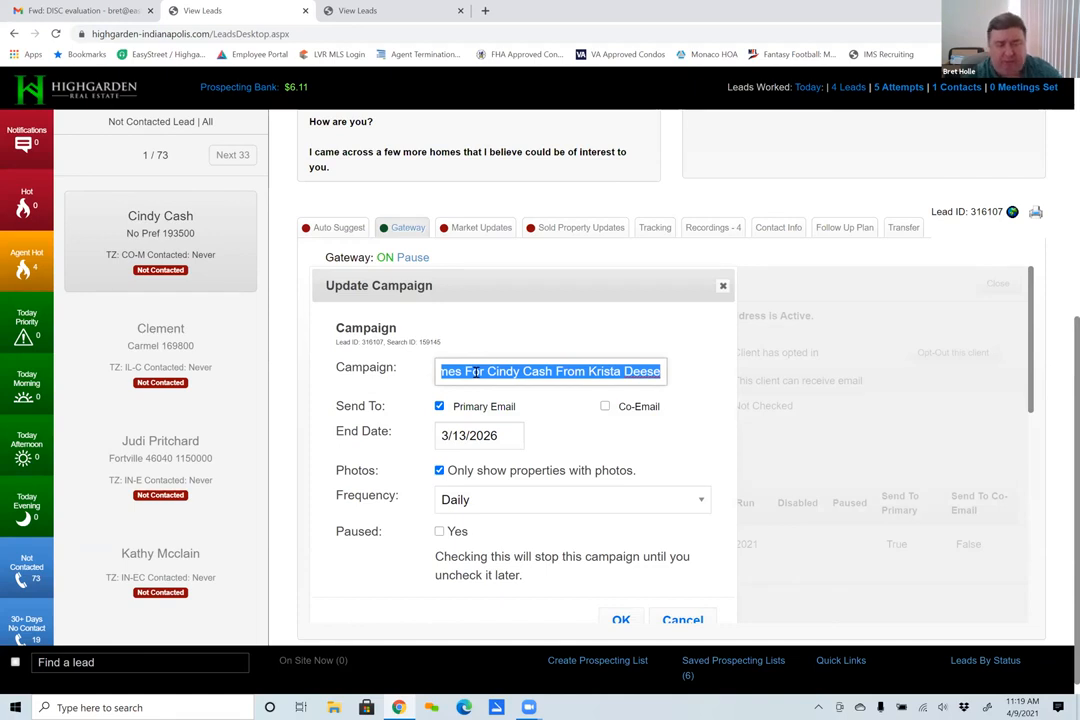
text(Conos)
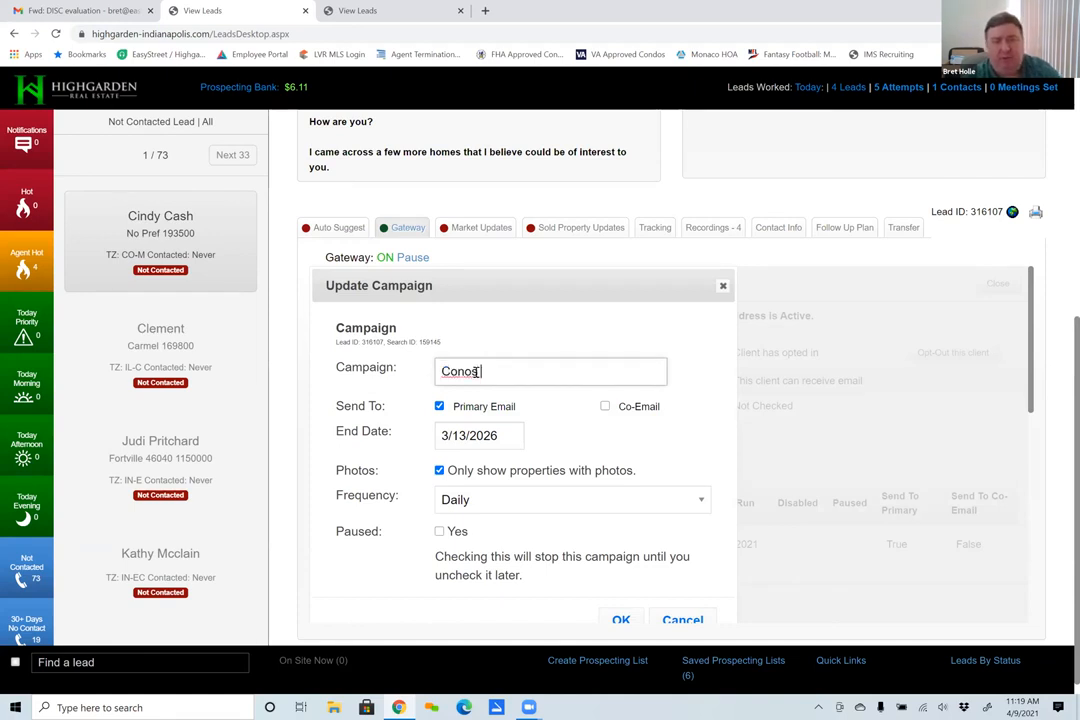
key(BackSpace)
key(BackSpace)
text(dos for Cindy fron)
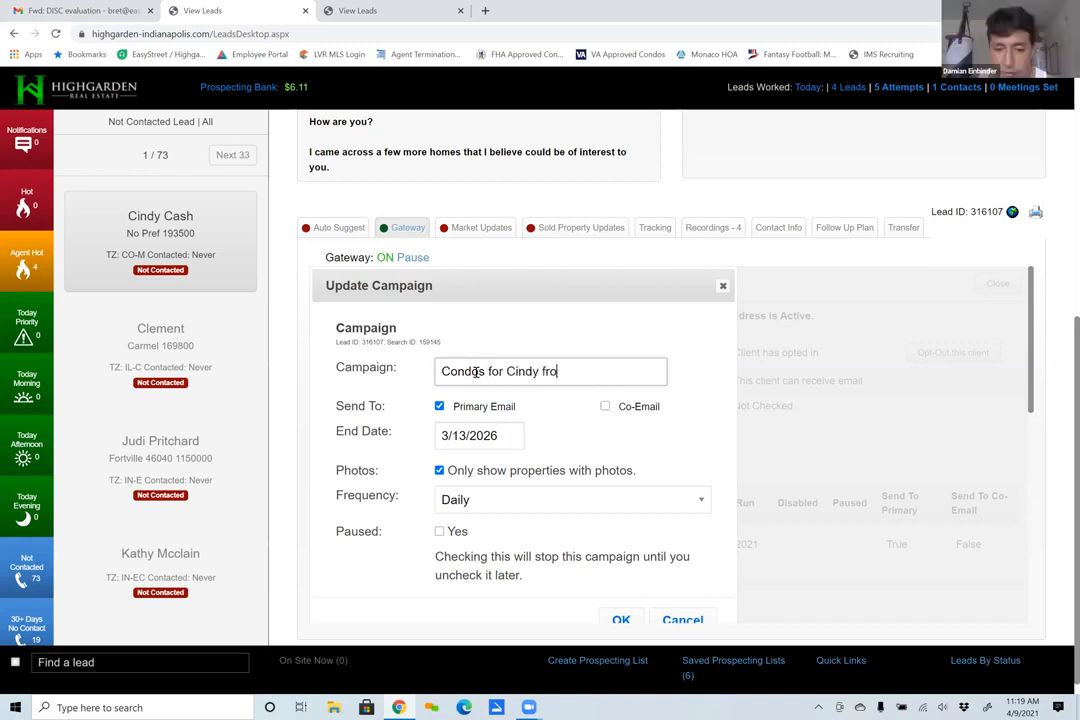
key(BackSpace)
key(BackSpace)
key(BackSpace)
key(BackSpace)
key(BackSpace)
key(BackSpace)
key(BackSpace)
key(BackSpace)
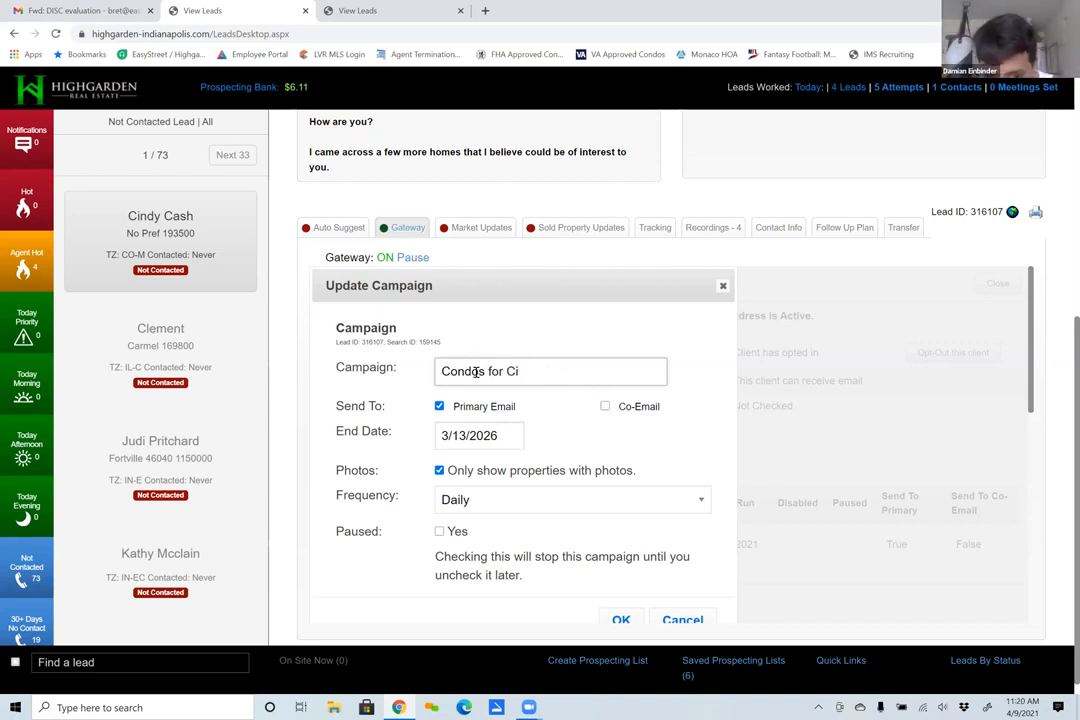
text(ndy from mekjlafjlf)
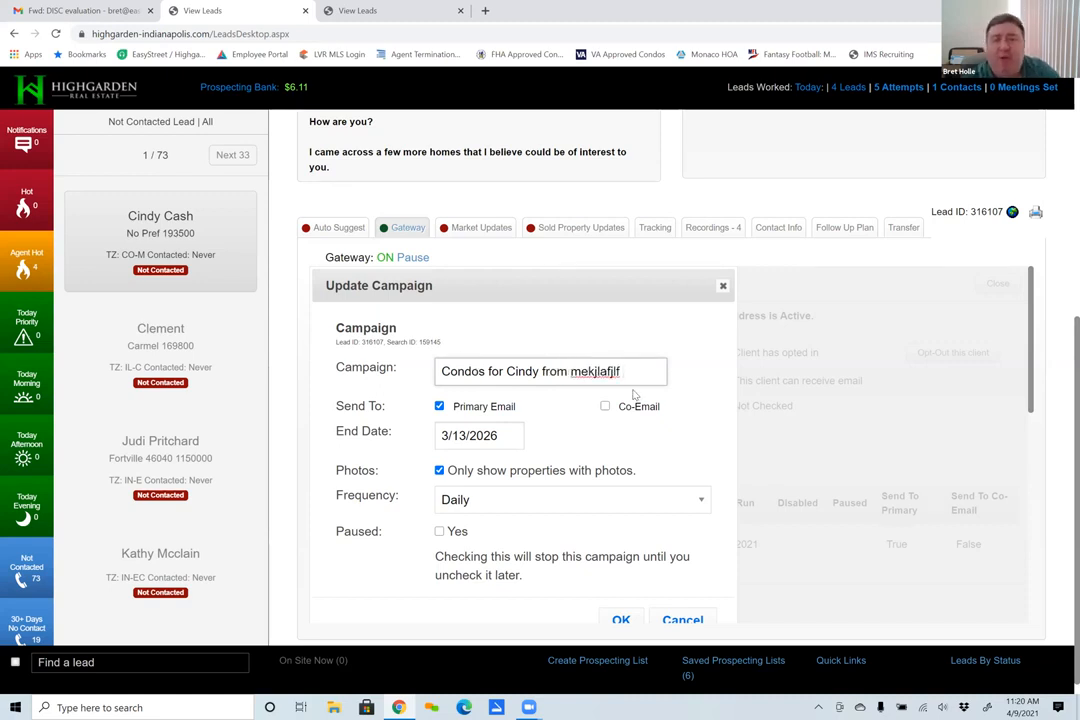
- Try sending the campaign to the Co-Email, leave it unselected, and review the Frequency options while keeping Daily
scroll(525, 396, down, 1)
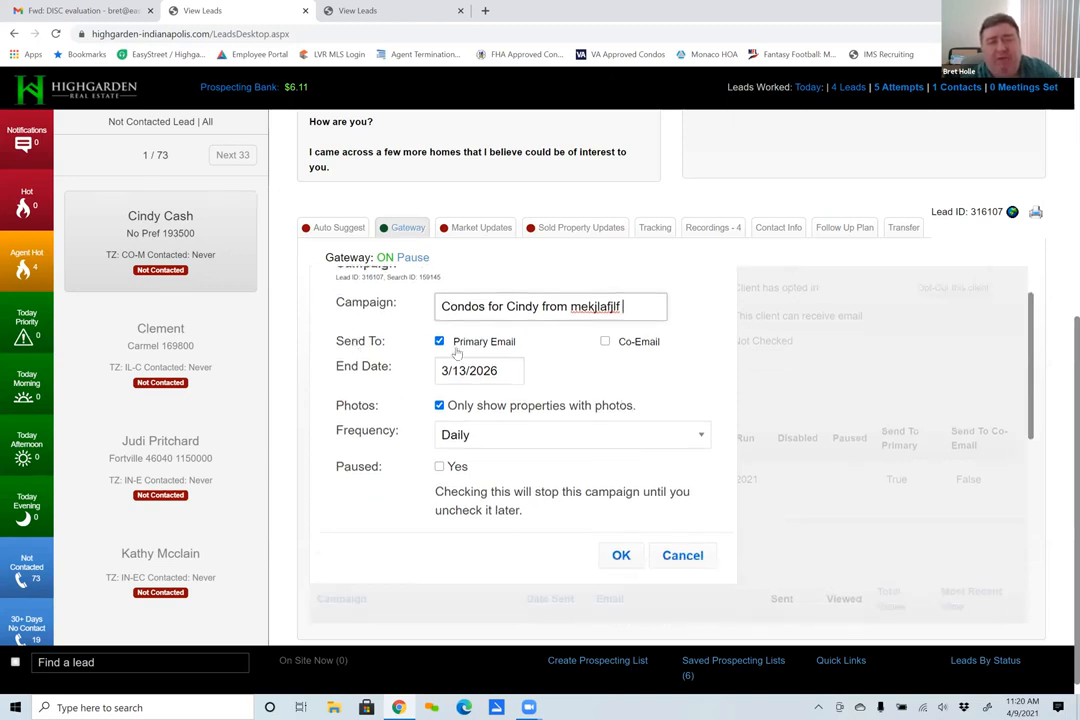
click(605, 342)
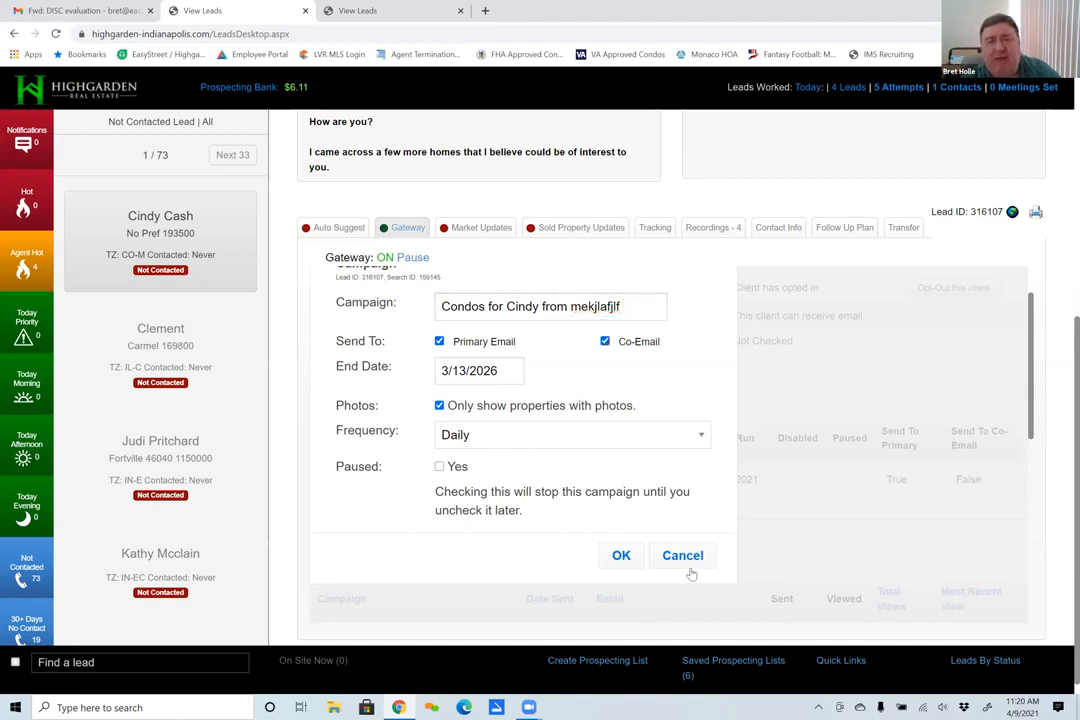
click(605, 342)
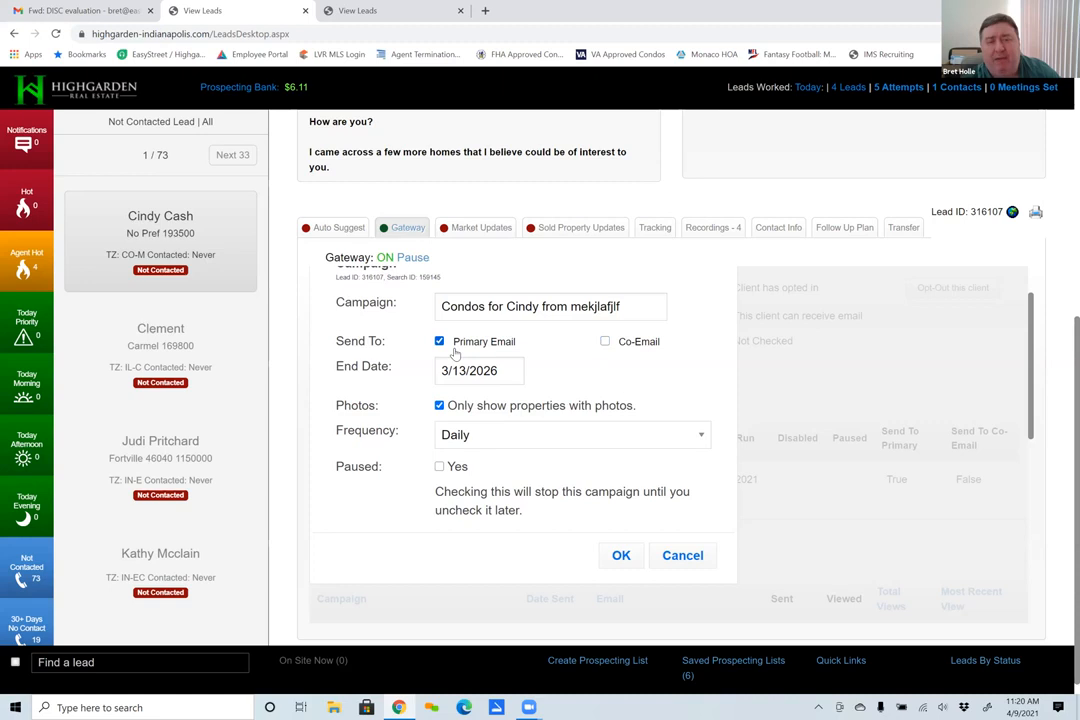
click(605, 342)
click(605, 342)
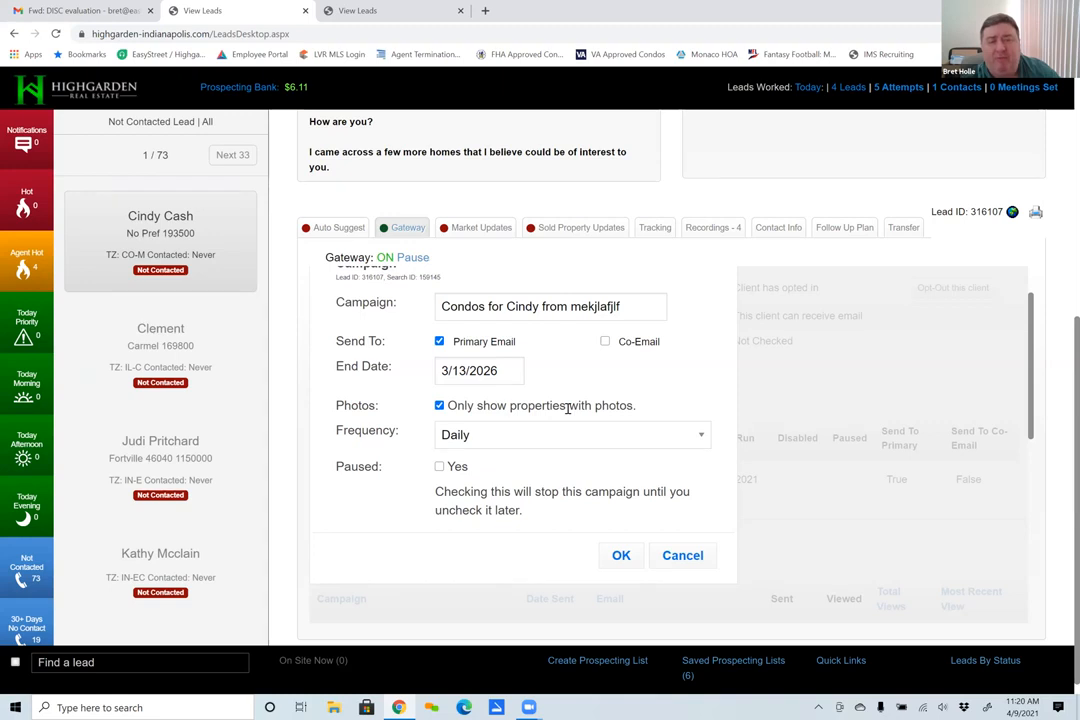
click(699, 436)
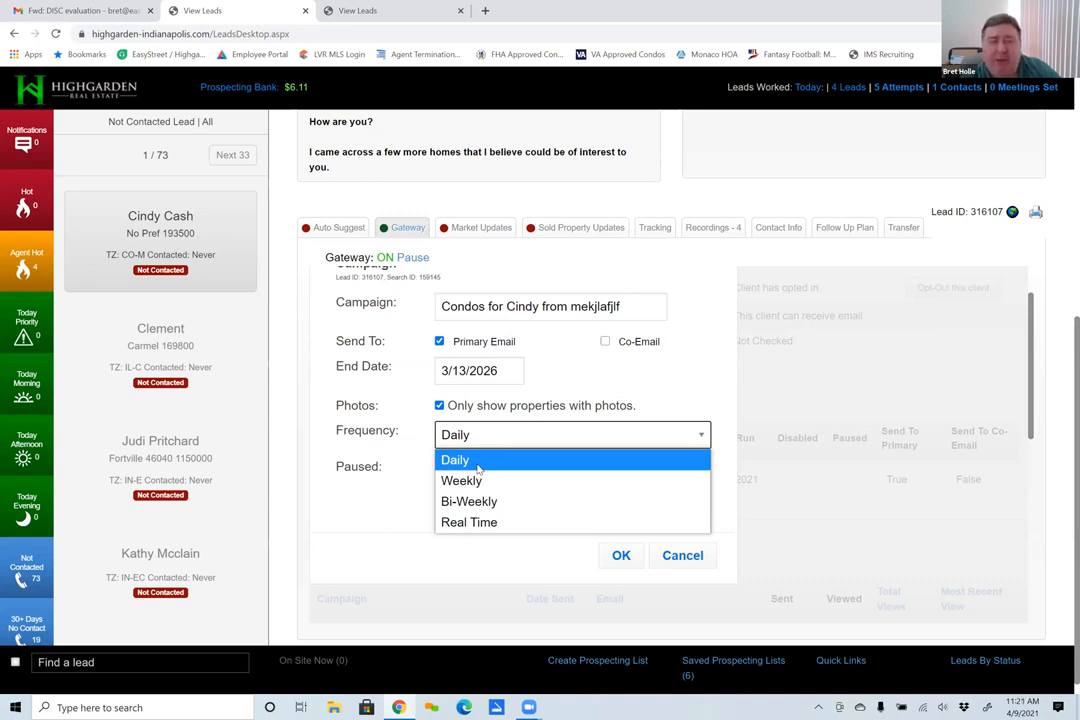
click(701, 436)
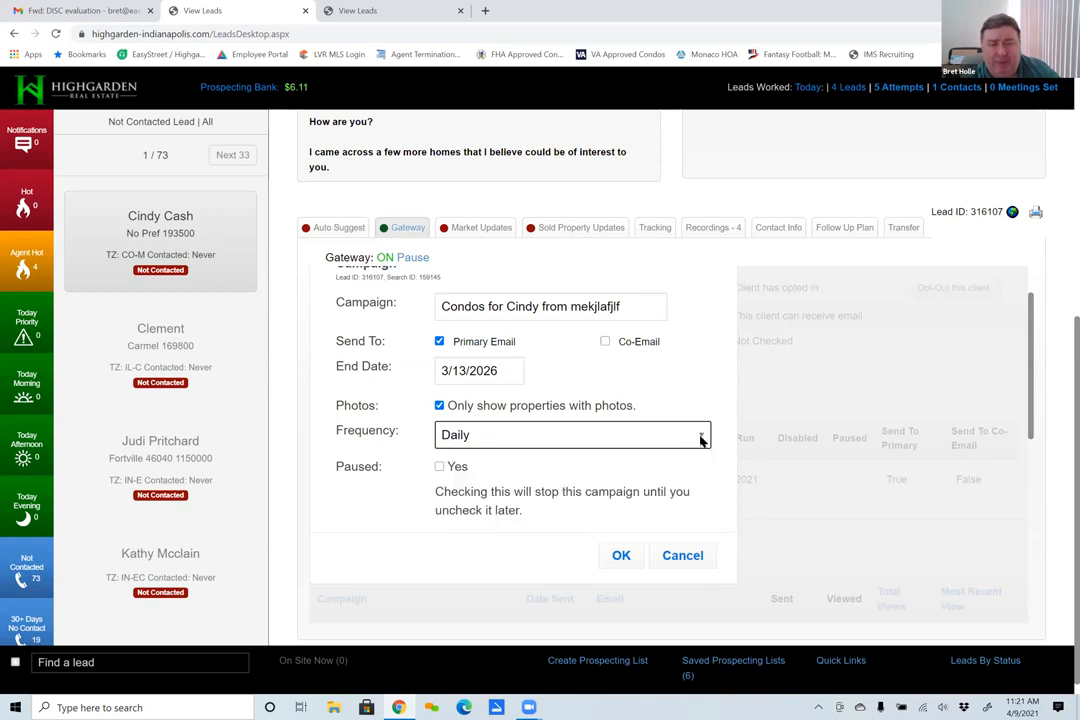
- Try the Paused option for the campaign, clear it again, and cancel the campaign update
click(440, 467)
click(440, 468)
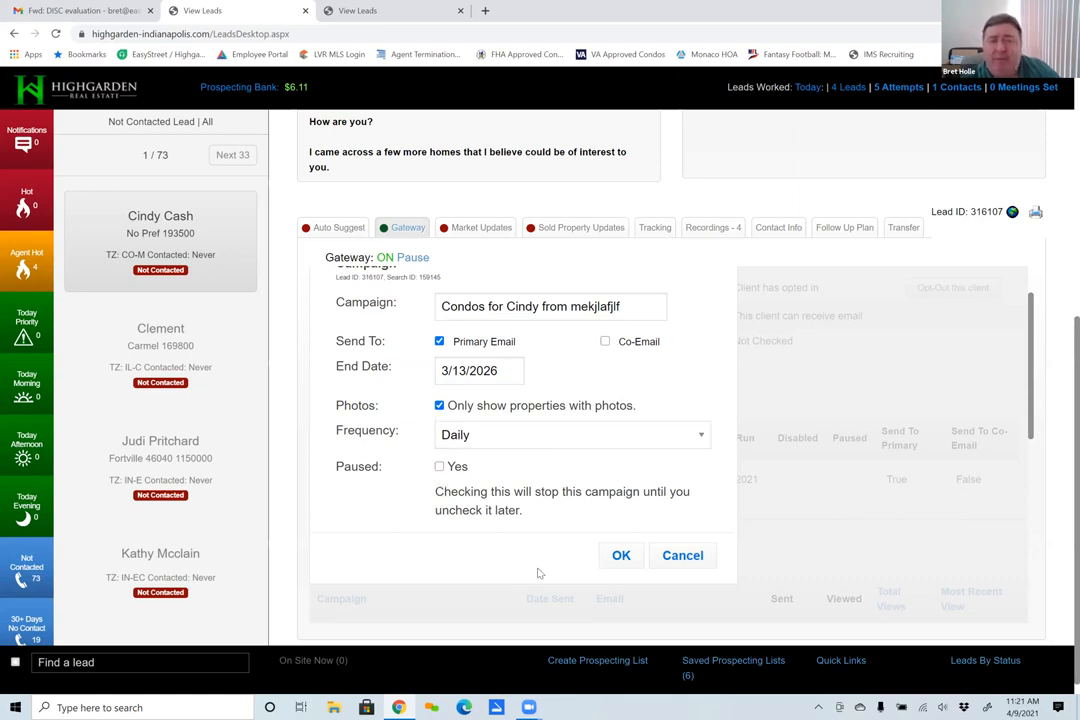
click(684, 558)
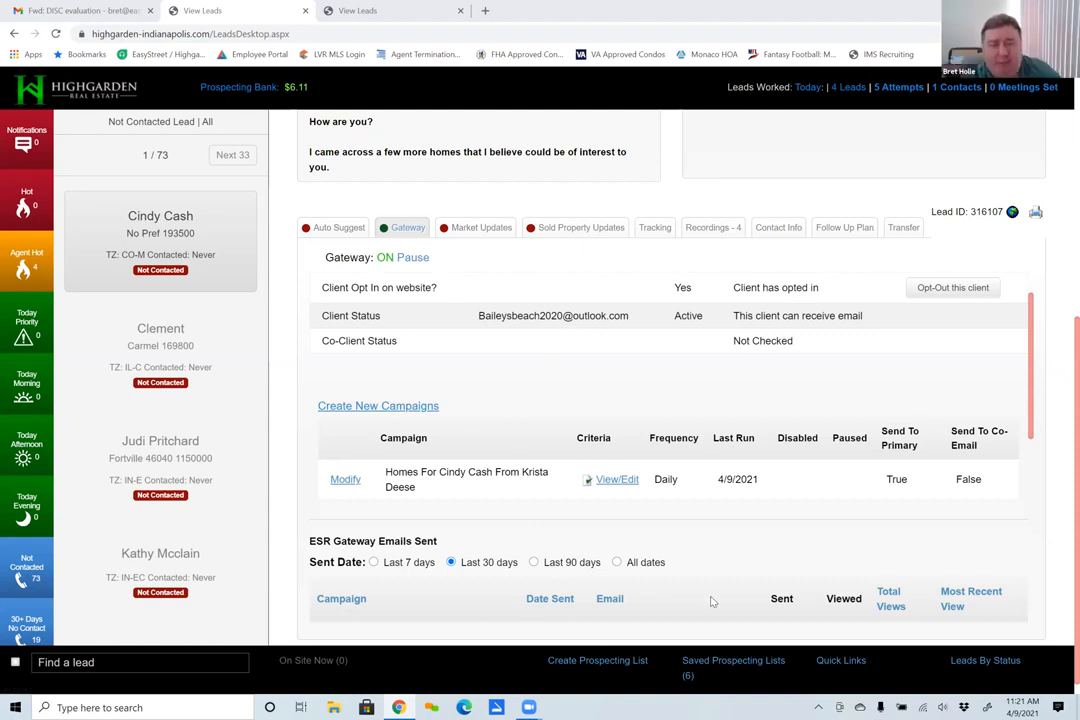
- Reopen the Gateway campaign's settings, switch Paused on and off once more, and close them without saving
scroll(545, 408, down, 1)
scroll(545, 408, down, 2)
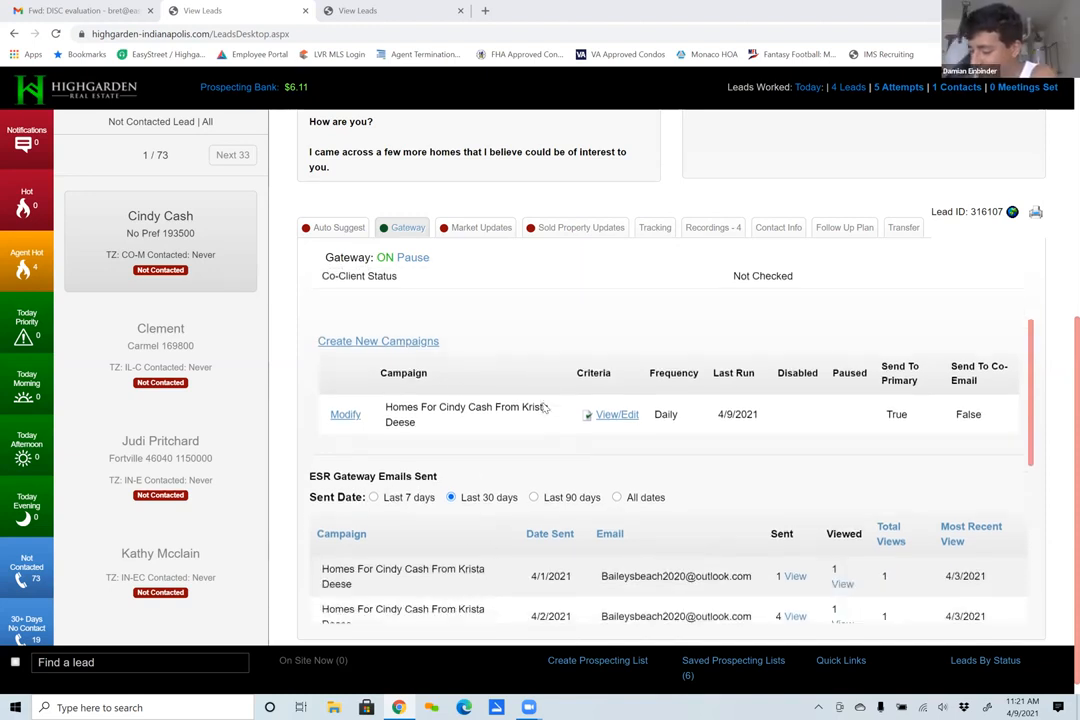
scroll(545, 408, up, 3)
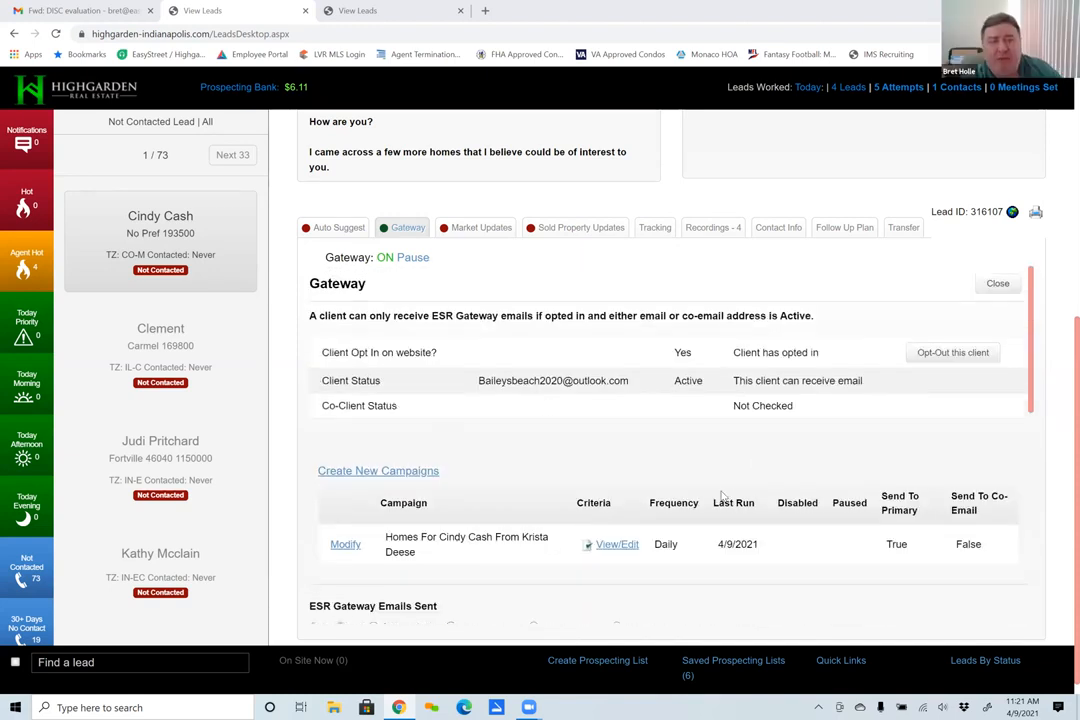
scroll(732, 494, up, 2)
scroll(723, 484, down, 1)
scroll(723, 484, down, 3)
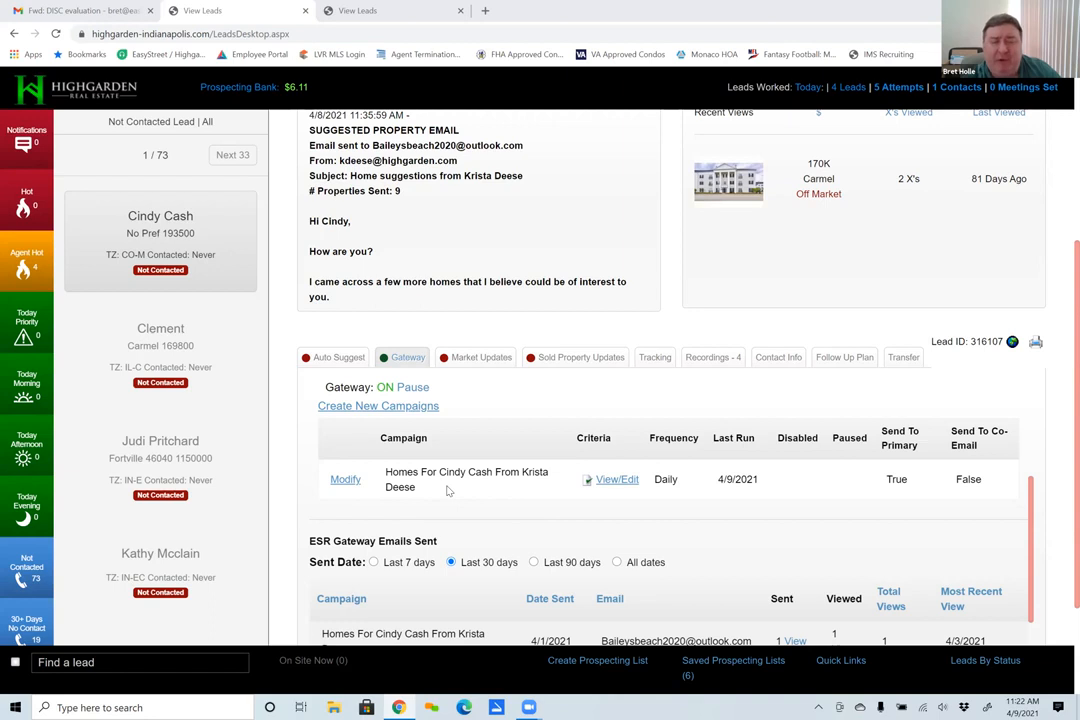
click(341, 480)
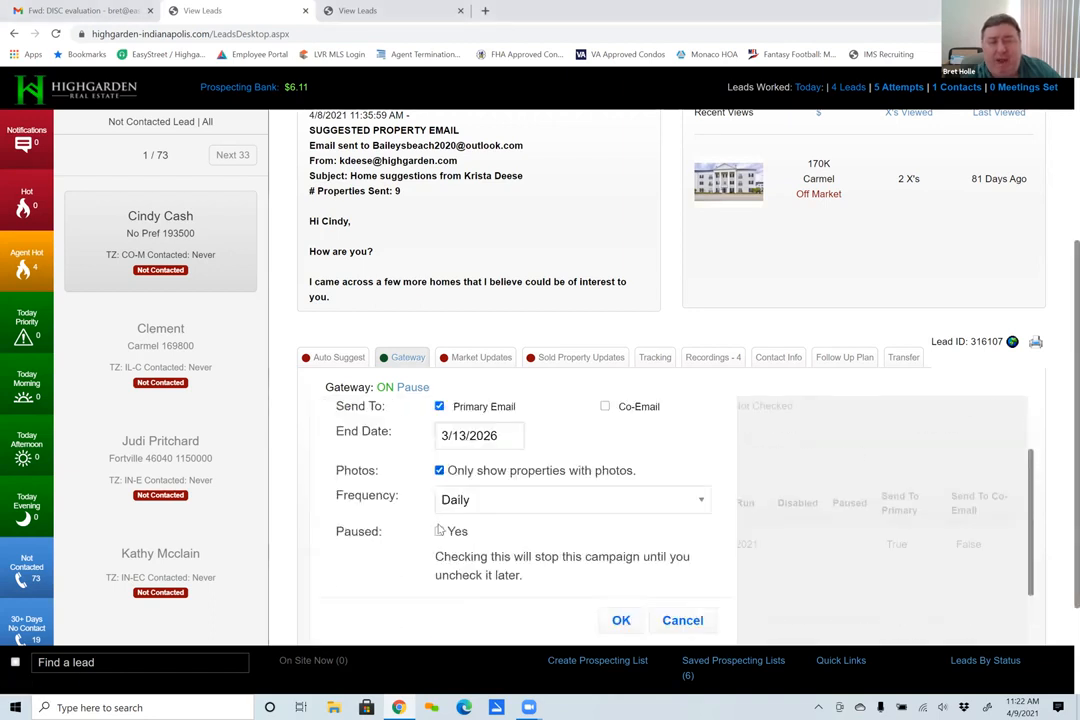
click(438, 531)
click(438, 531)
click(682, 620)
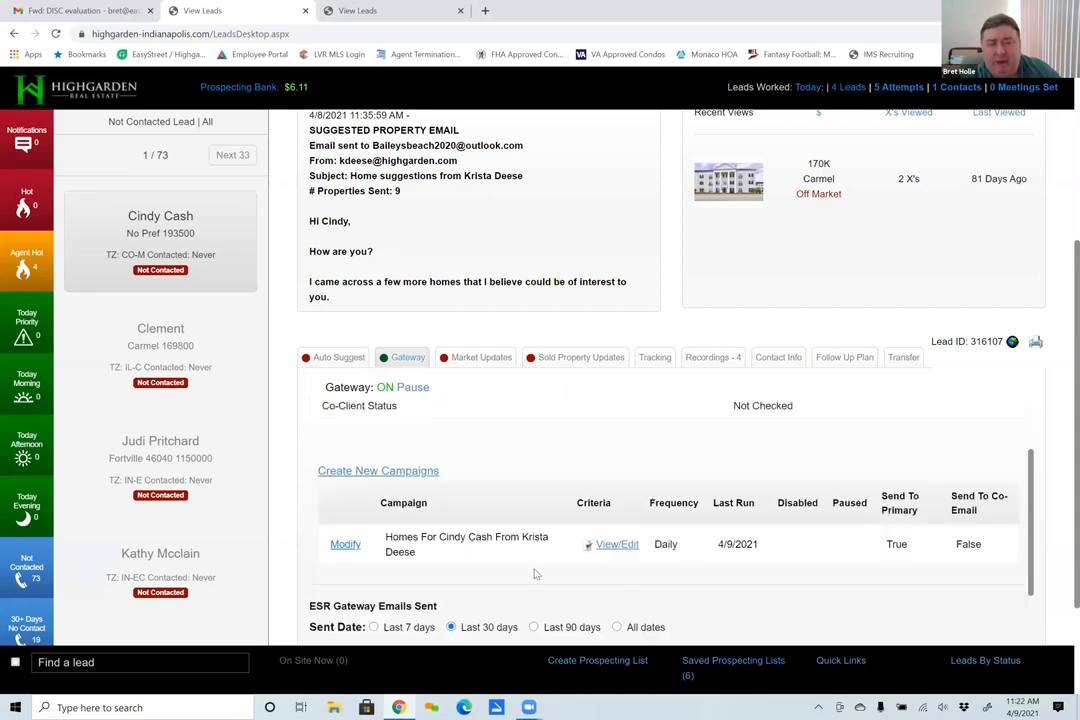
- Return to the lead's profile summary and notes
scroll(413, 409, up, 2)
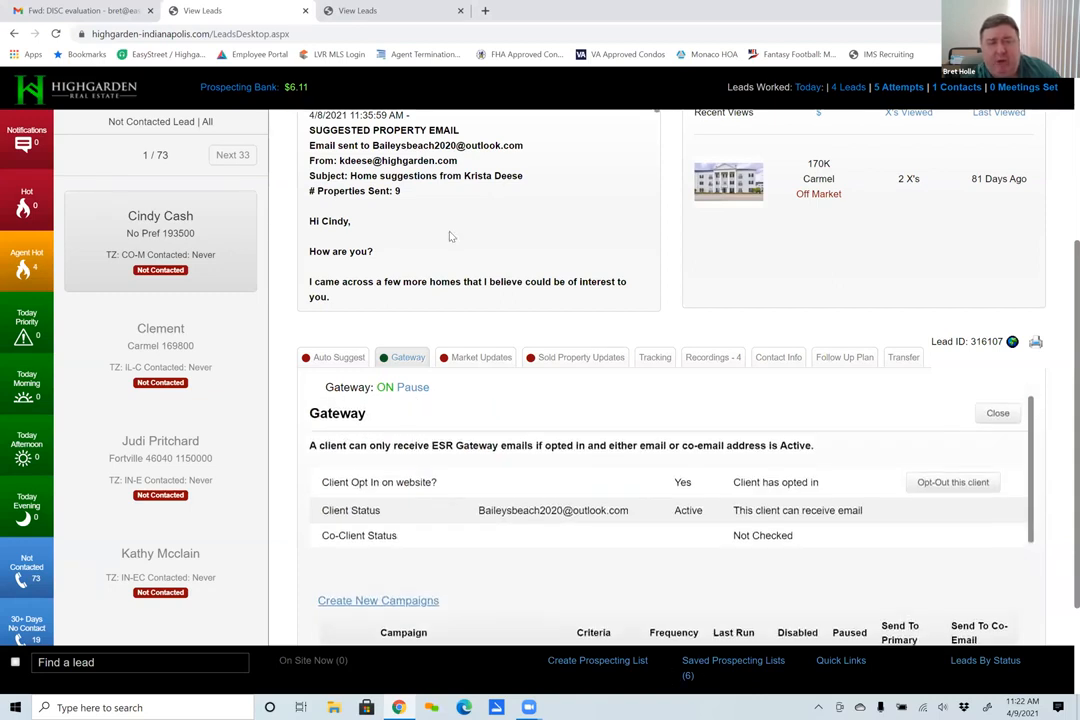
scroll(449, 236, up, 3)
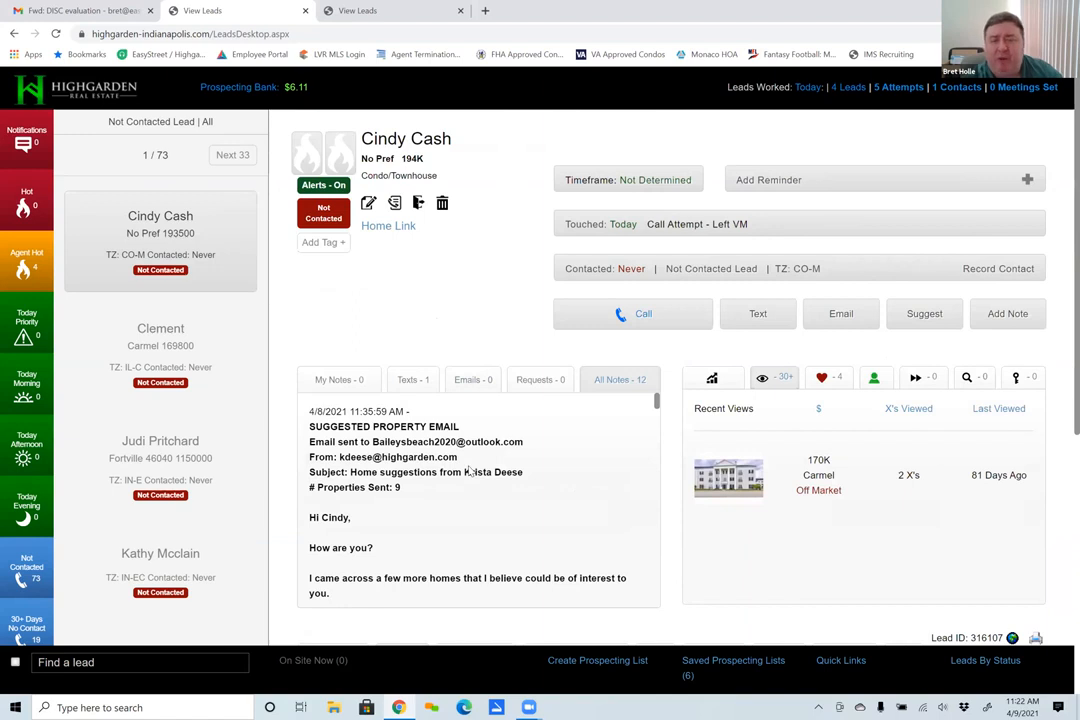